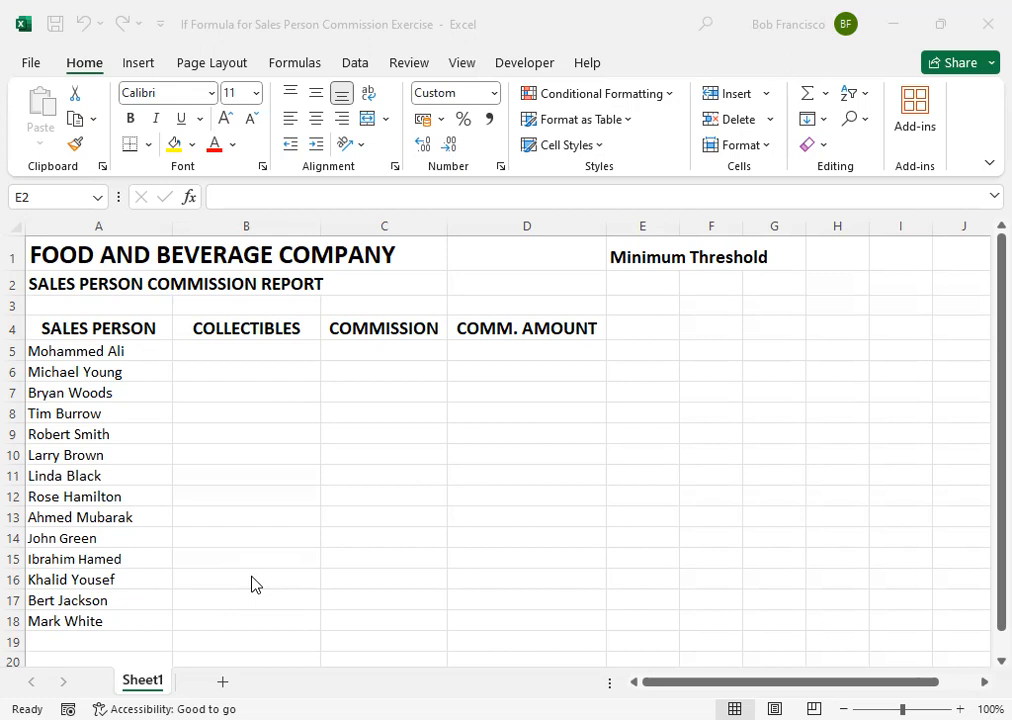
Step: Enter 10000 in cell E2 under the Minimum Threshold heading
left_click(245, 356)
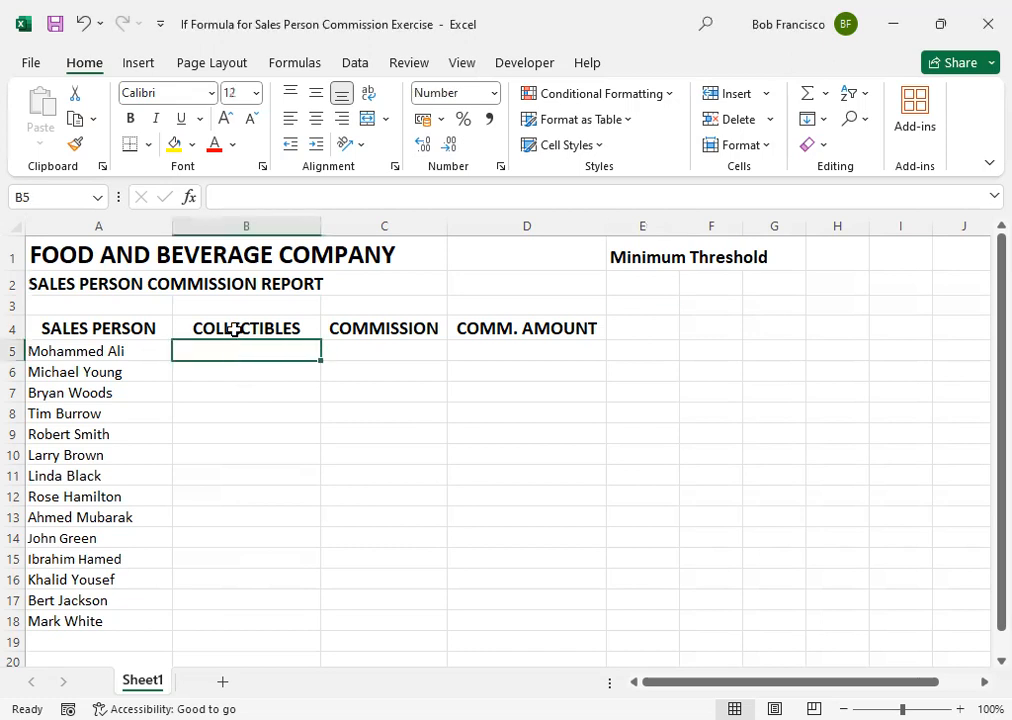
left_click(237, 332)
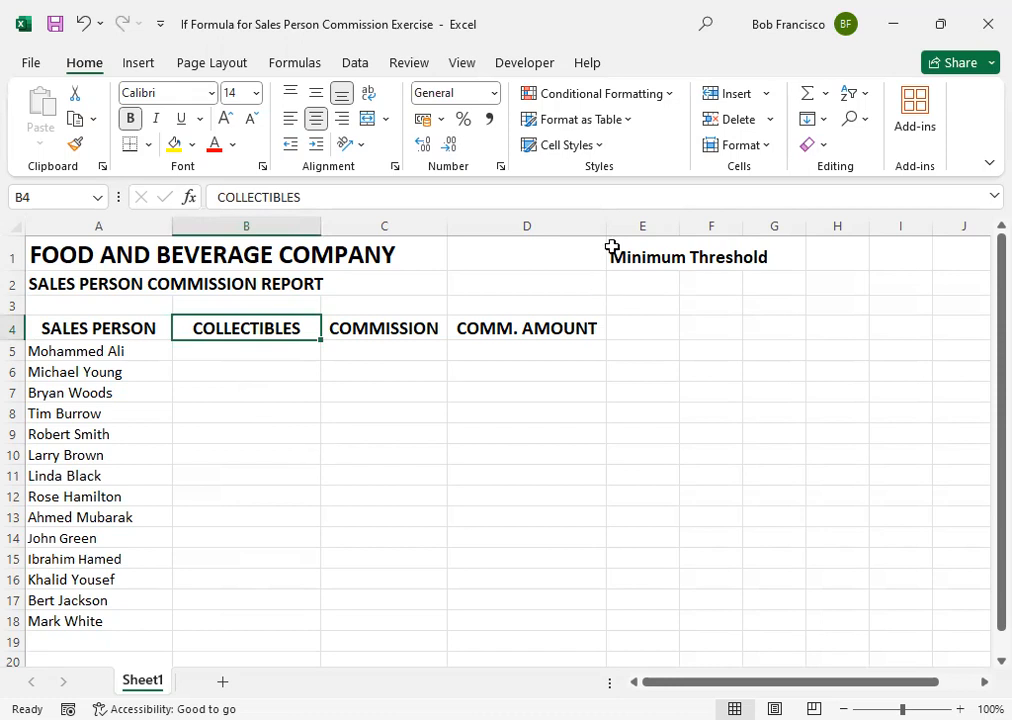
left_click(642, 280)
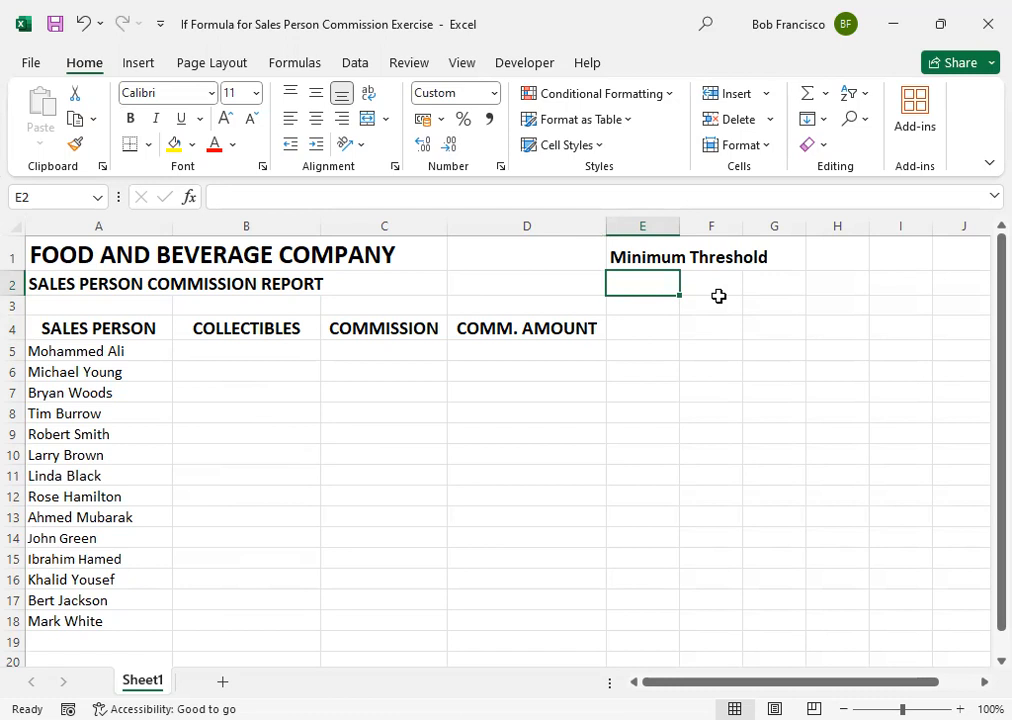
type("10000")
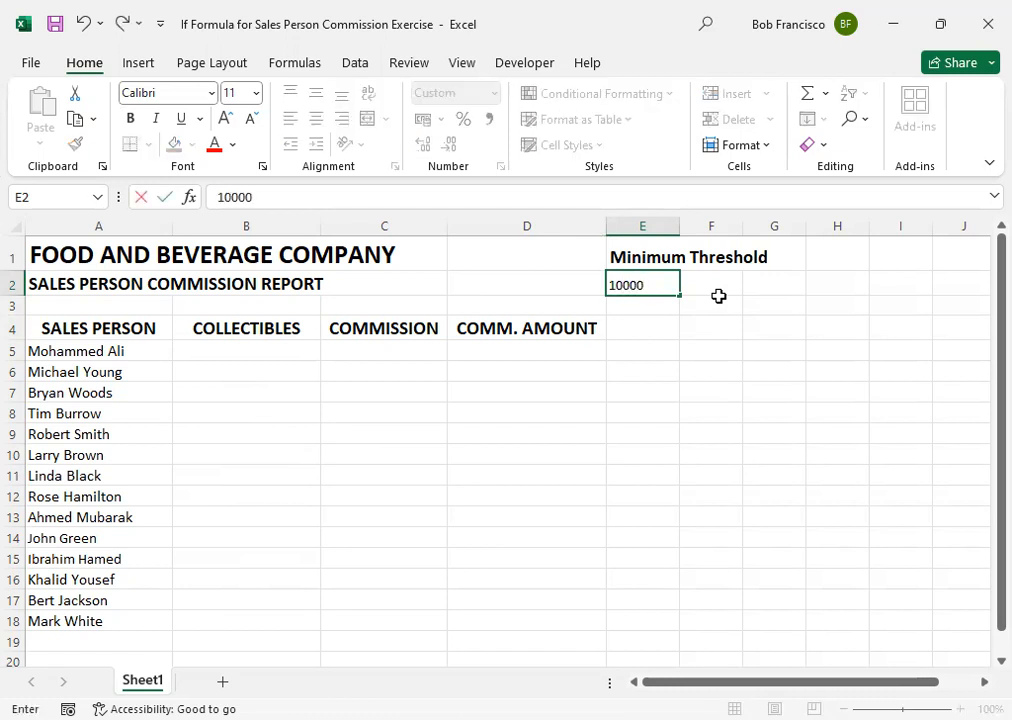
key("Return")
key("Up")
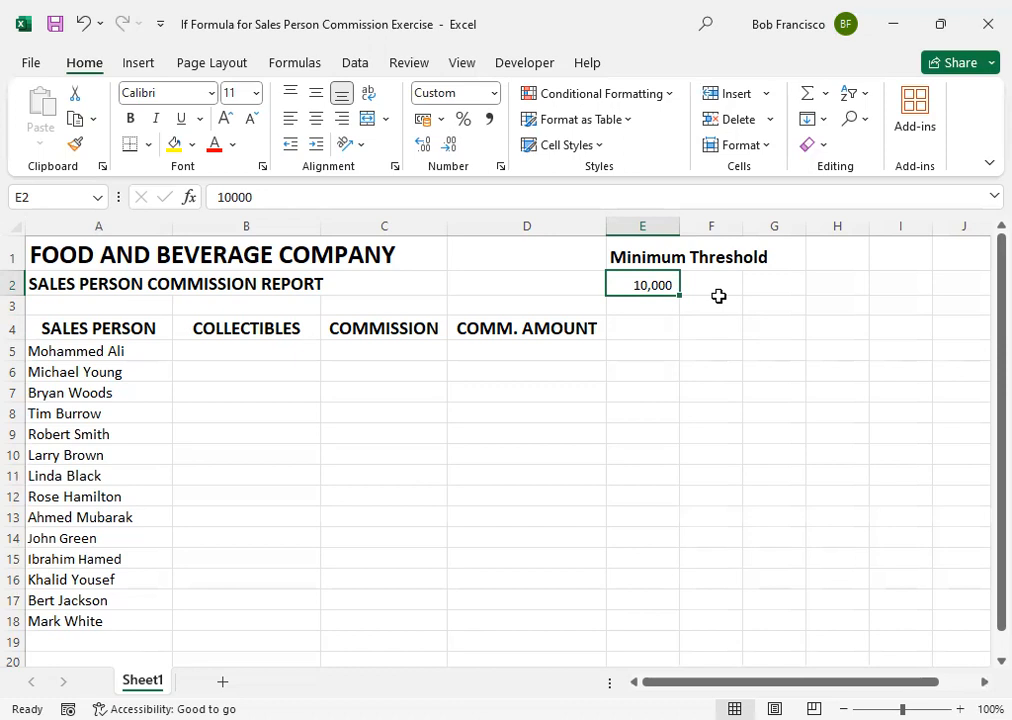
Step: Enter 0.1 in cell F2, beside the minimum threshold amount
left_click(718, 296)
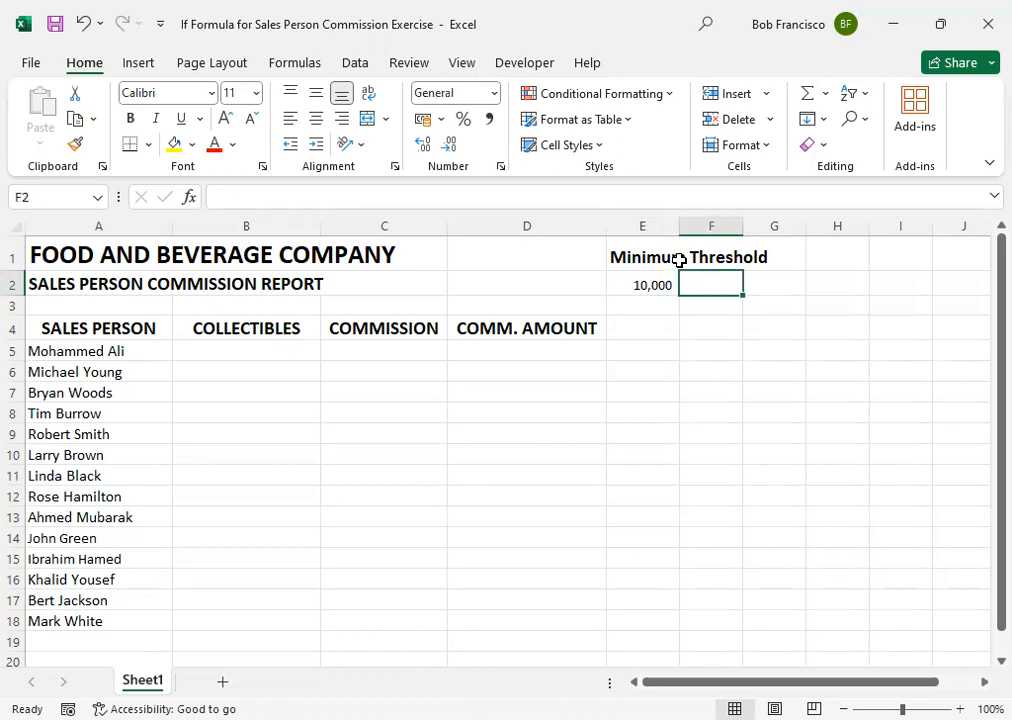
type(".1")
key("Return")
key("Up")
key("Left")
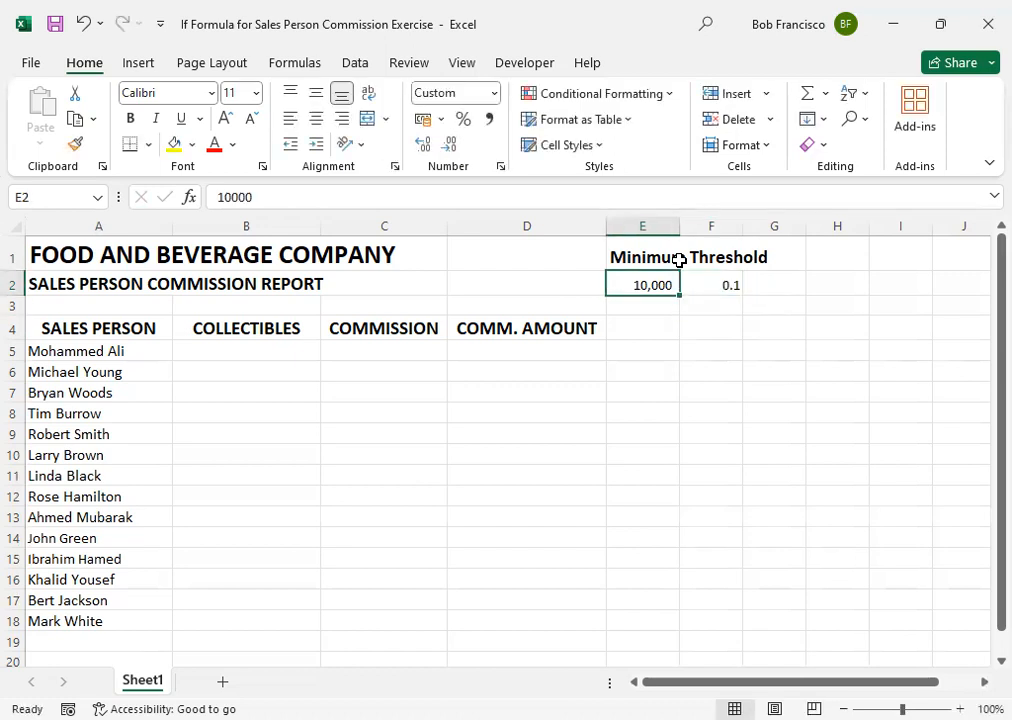
key("Right")
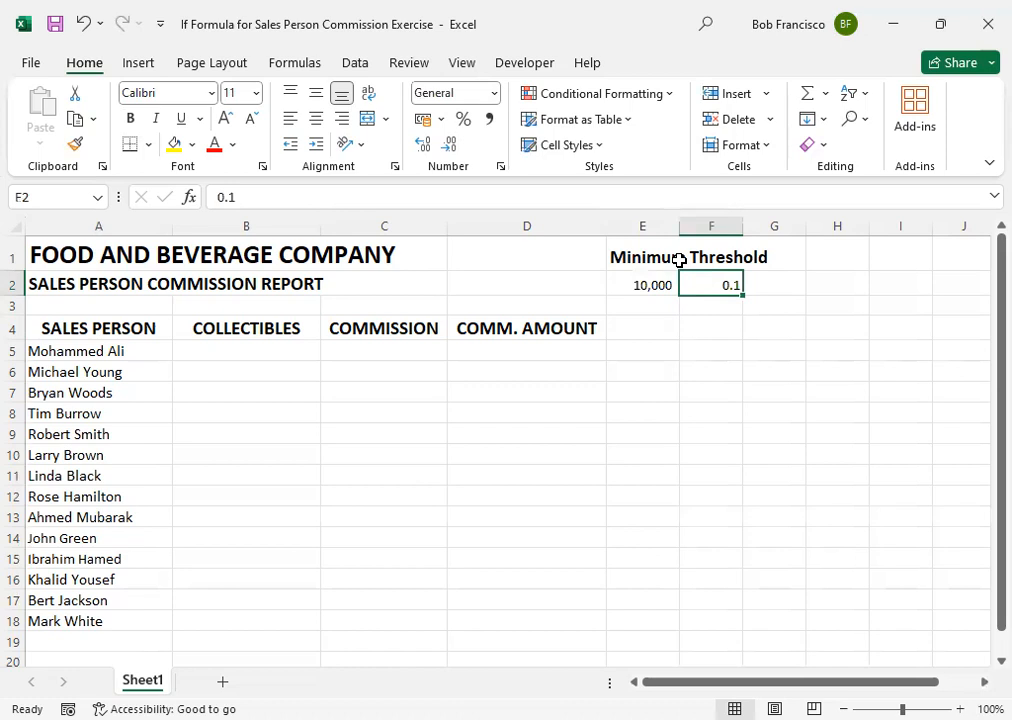
key("Left")
key("Home")
key("Down")
key("Down")
key("Down")
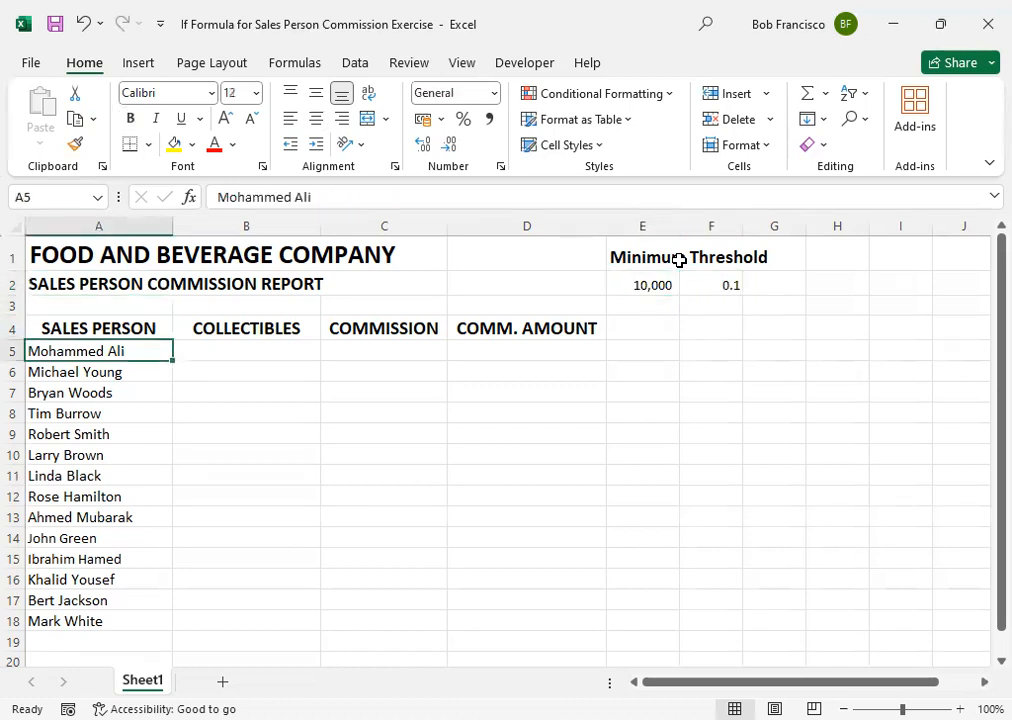
key("Right")
key("Right")
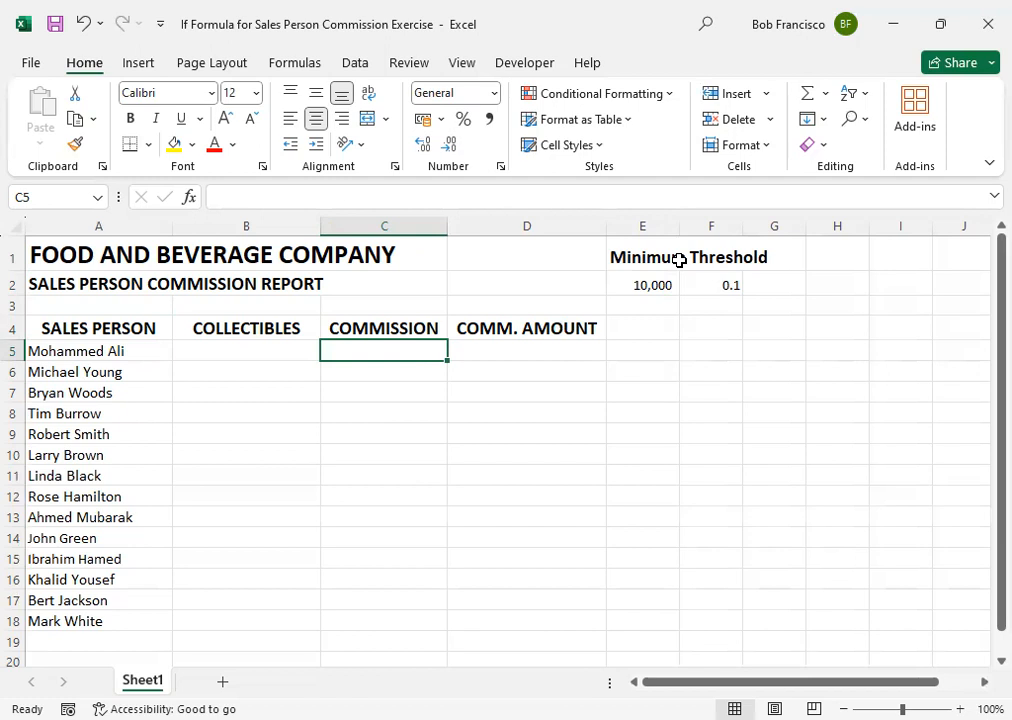
key("Left")
key("Right")
key("Right")
key("Right")
key("Right")
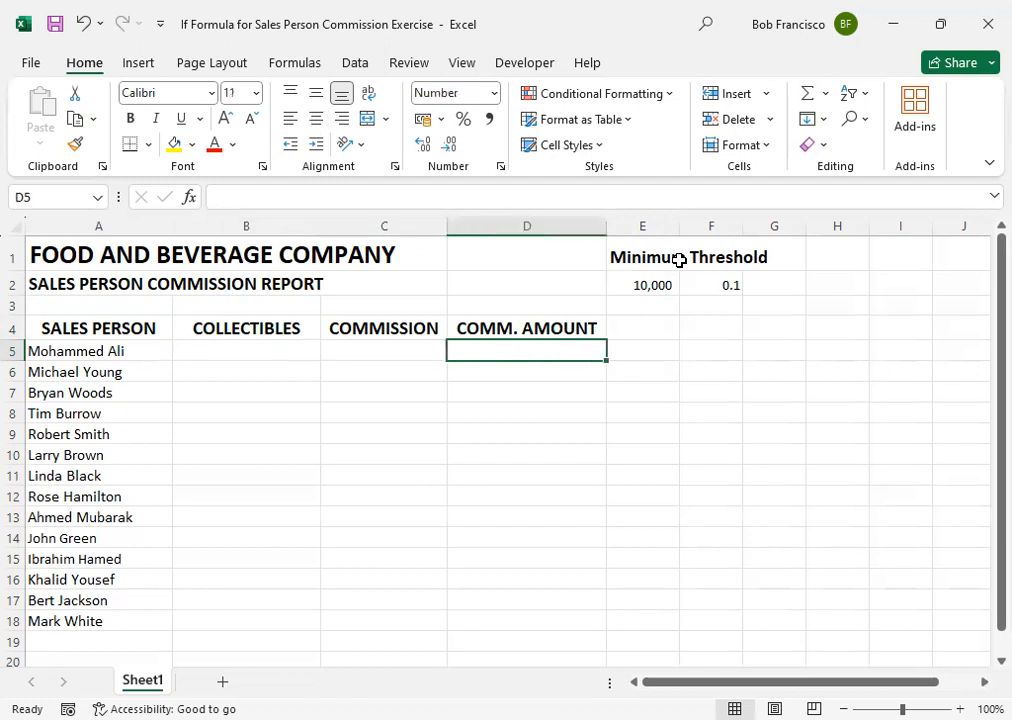
key("Up")
key("Up")
key("Up")
key("Left")
key("Down")
key("Down")
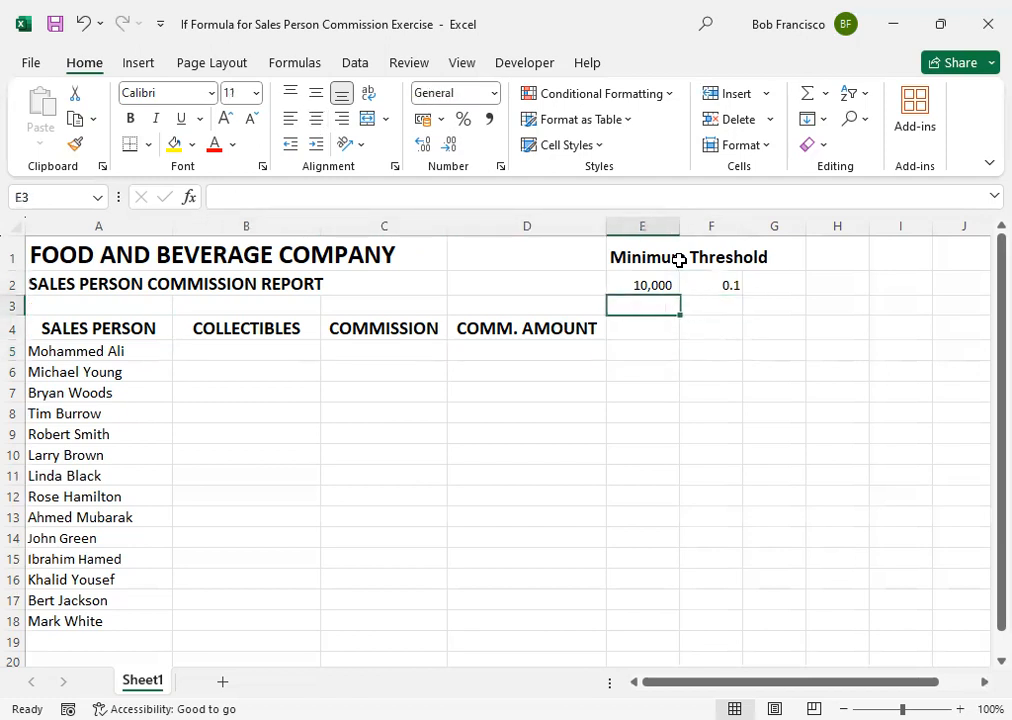
Step: Enter 100 as the first salesperson's collectibles in B5 and copy it down the column to B18
key("Left")
key("Left")
key("Left")
key("Down")
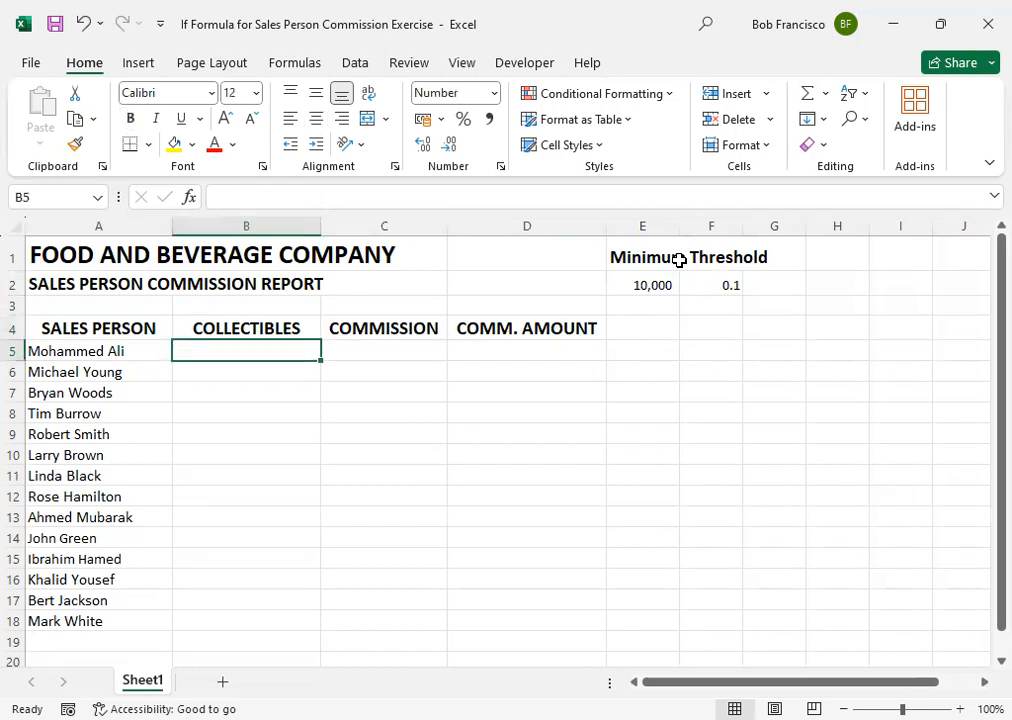
type("100")
key("Return")
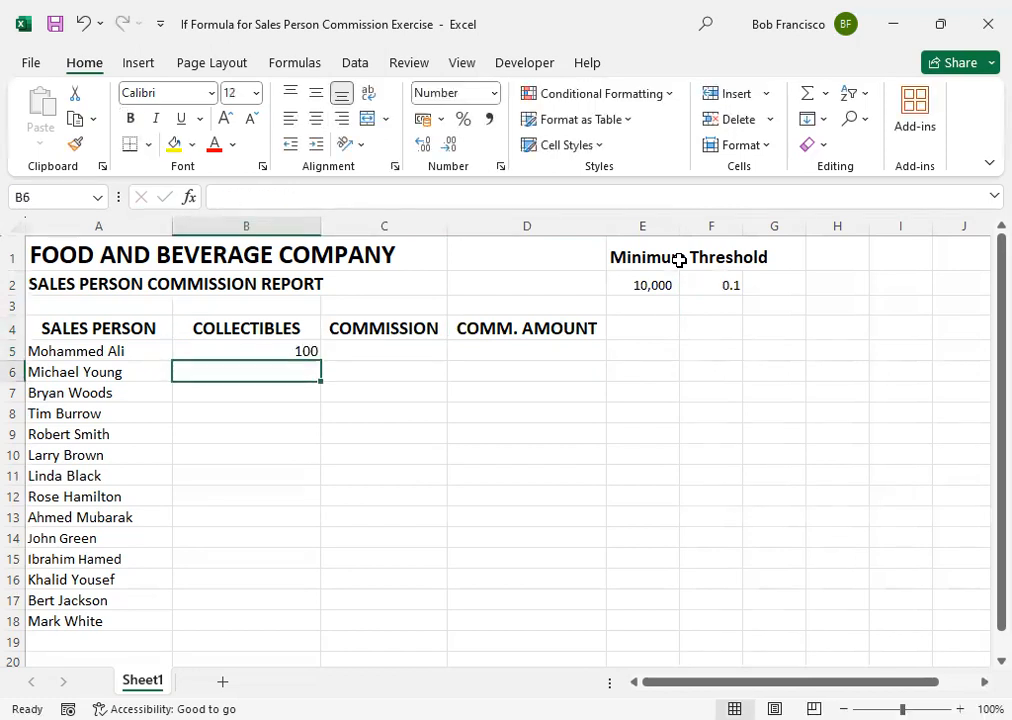
left_click(290, 351)
left_click_drag(318, 362, 312, 622)
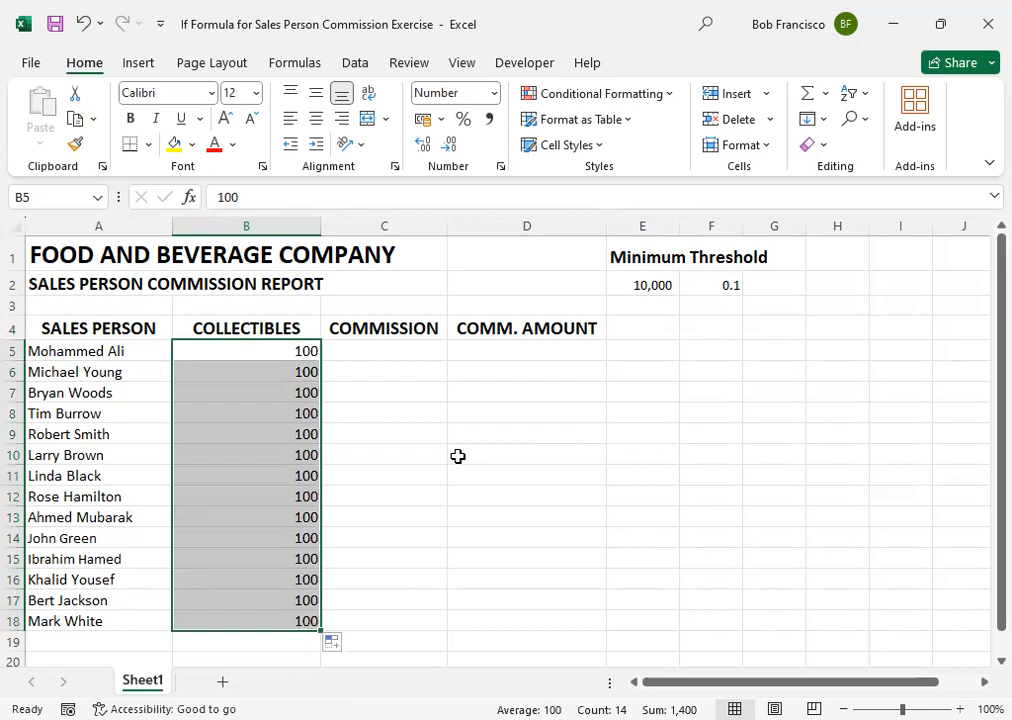
Step: Enter the formula =IF(B5>=E2,"Yes","No") in cell C5 to test the first salesperson's collectibles against the threshold
left_click(337, 350)
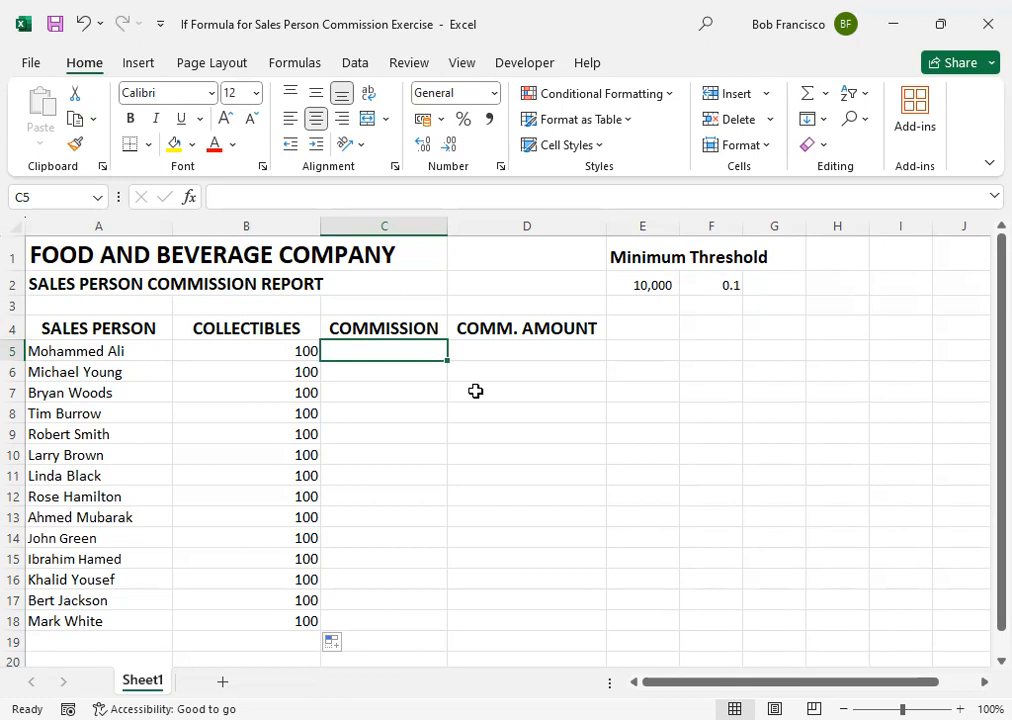
type("=")
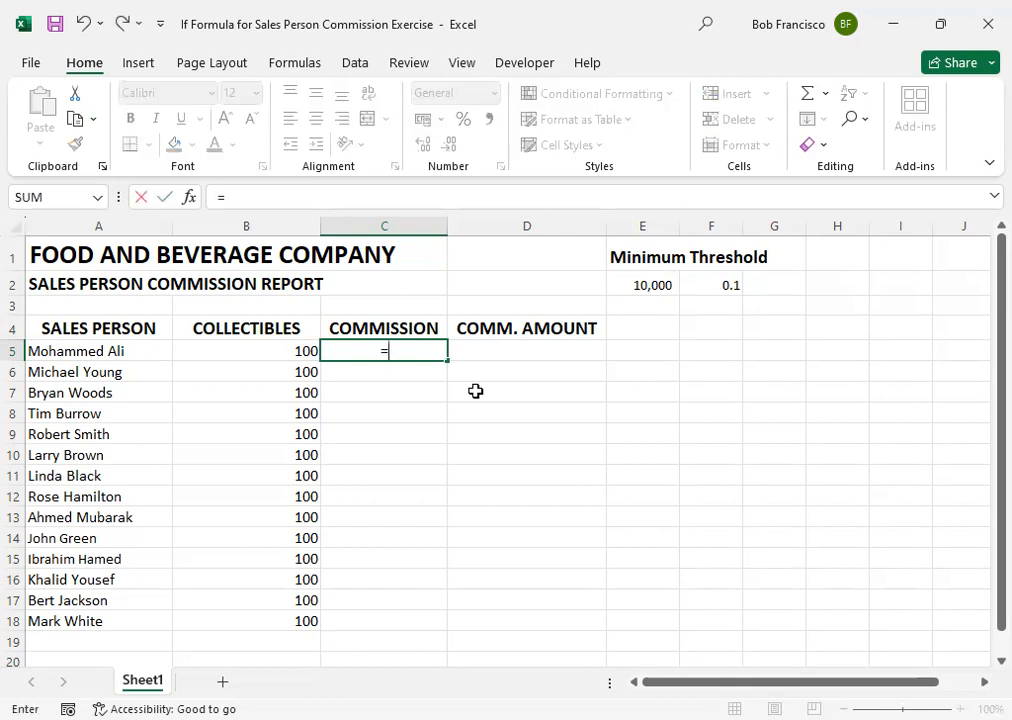
type("if")
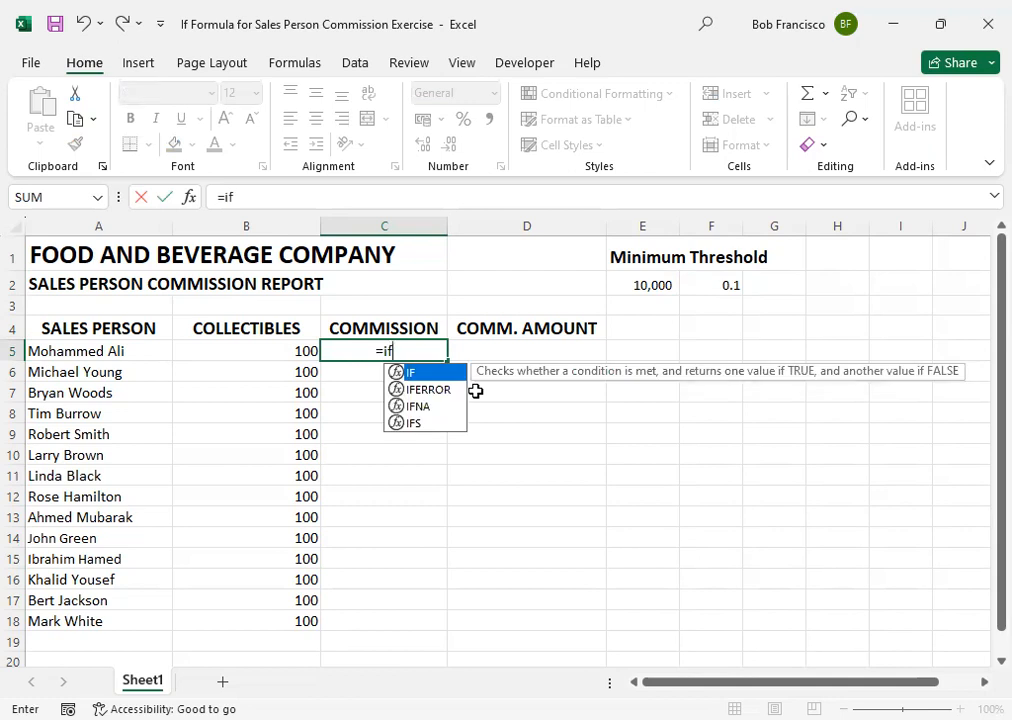
key("Tab")
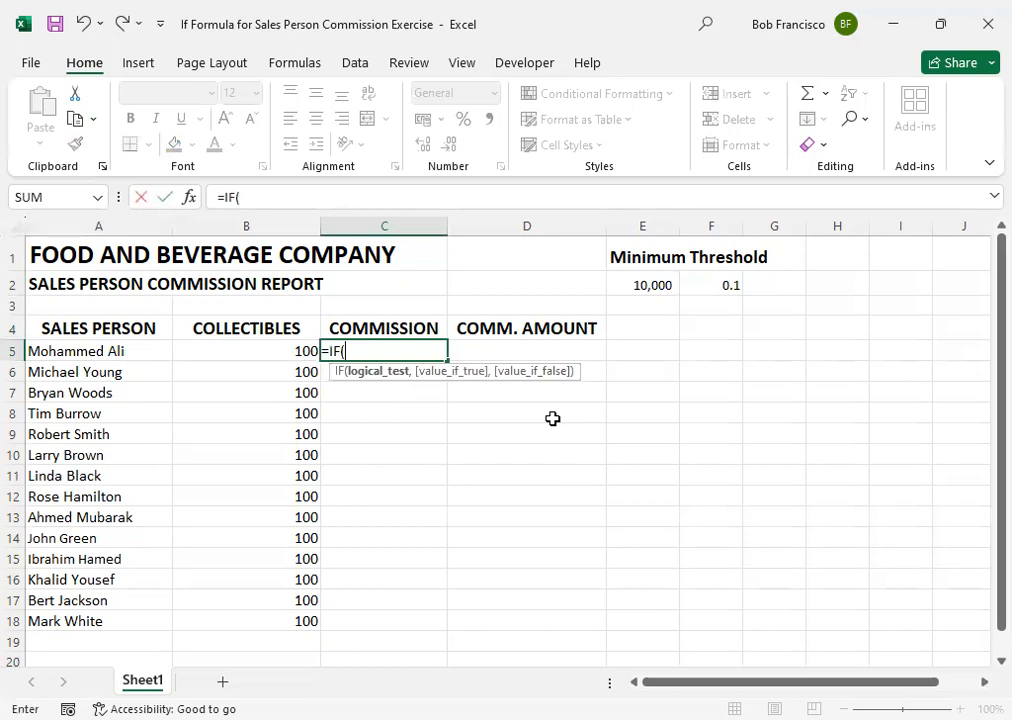
left_click(277, 347)
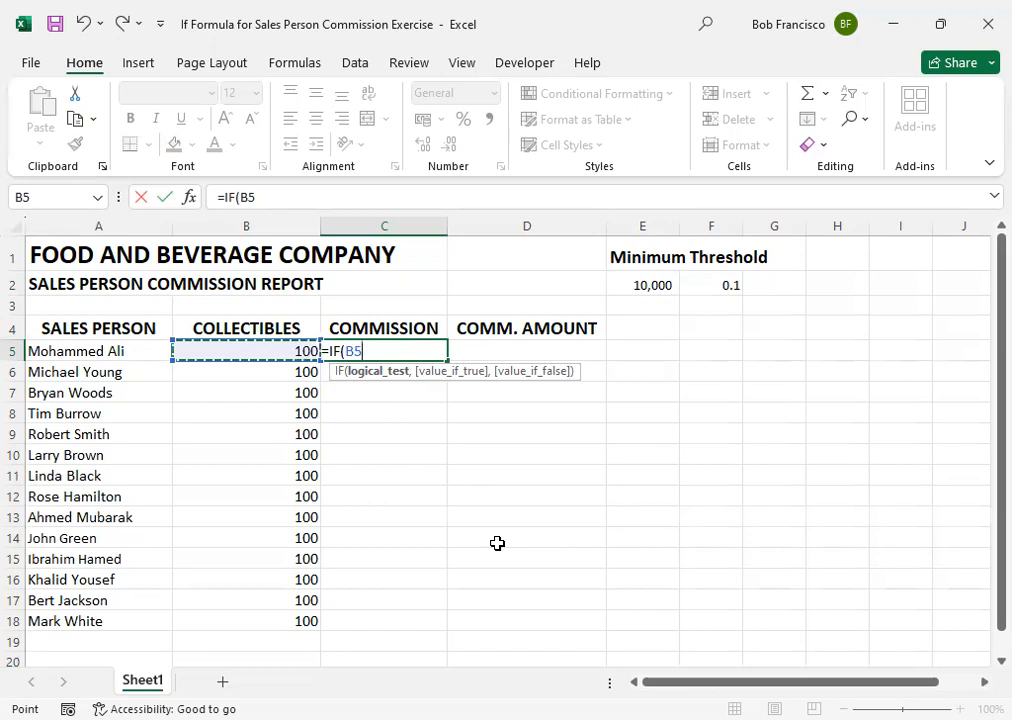
type(">=")
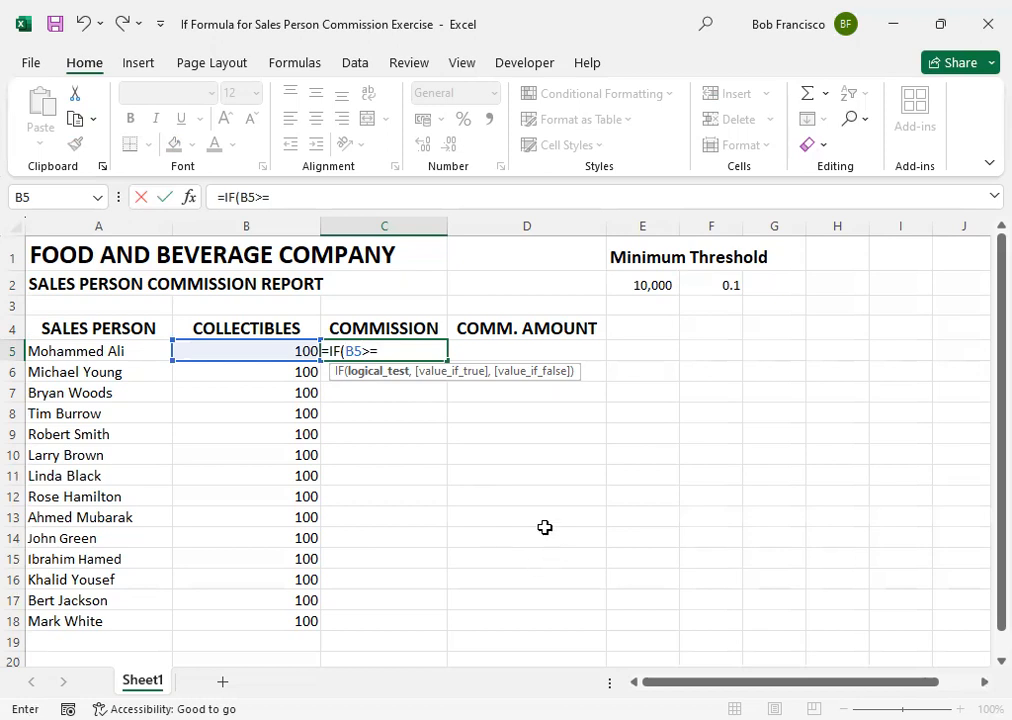
left_click(645, 281)
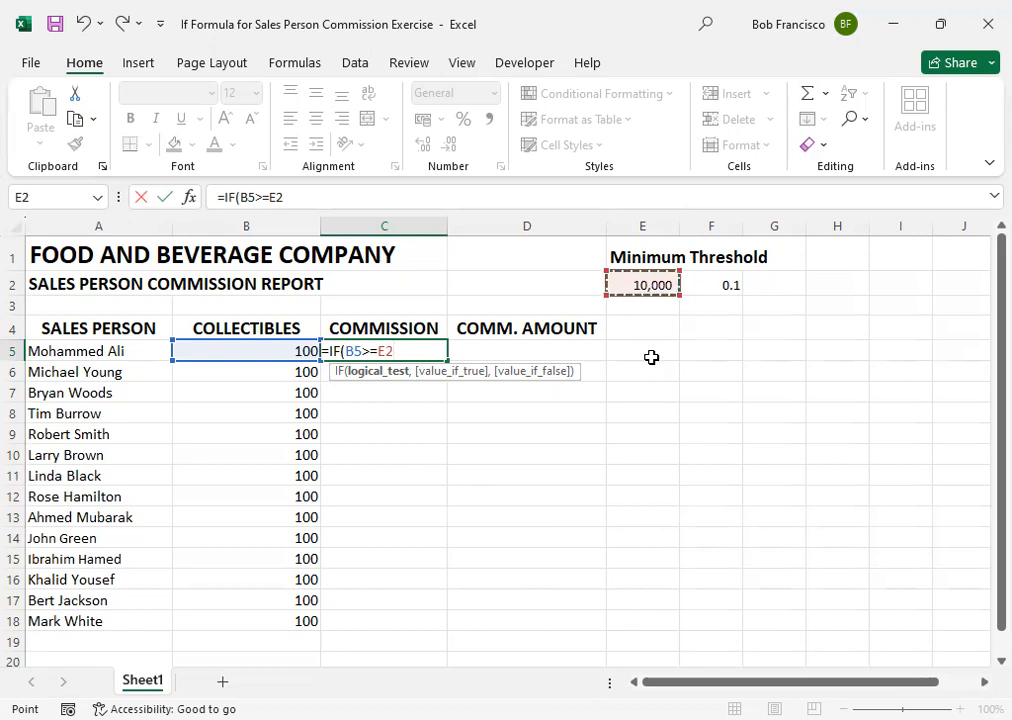
type(",")
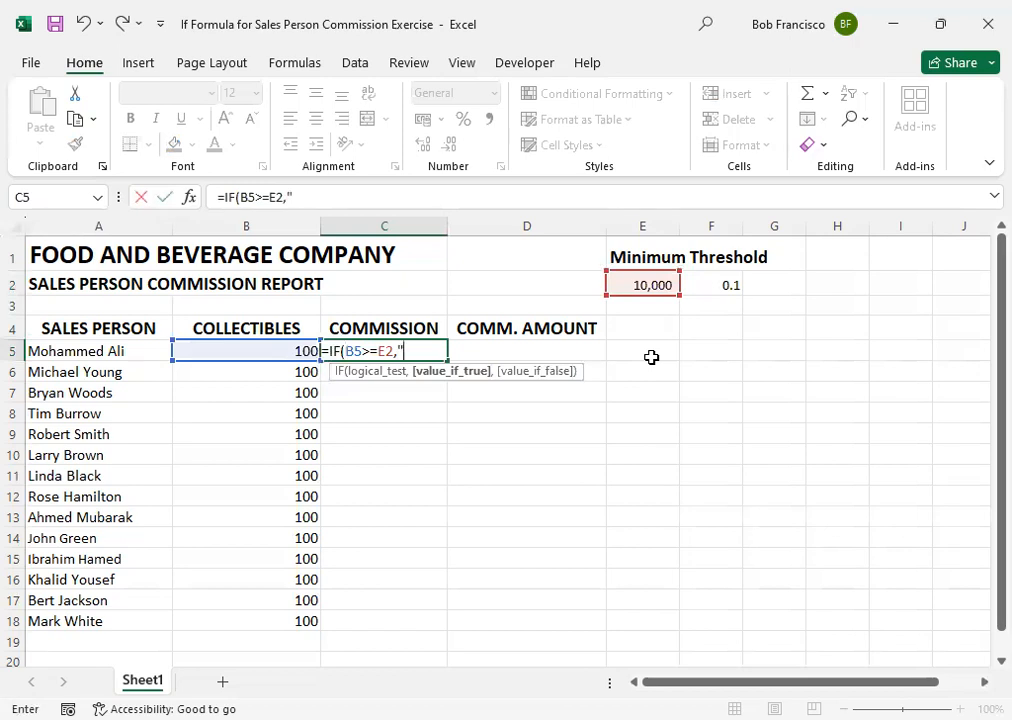
type("\"Yes")
type(",")
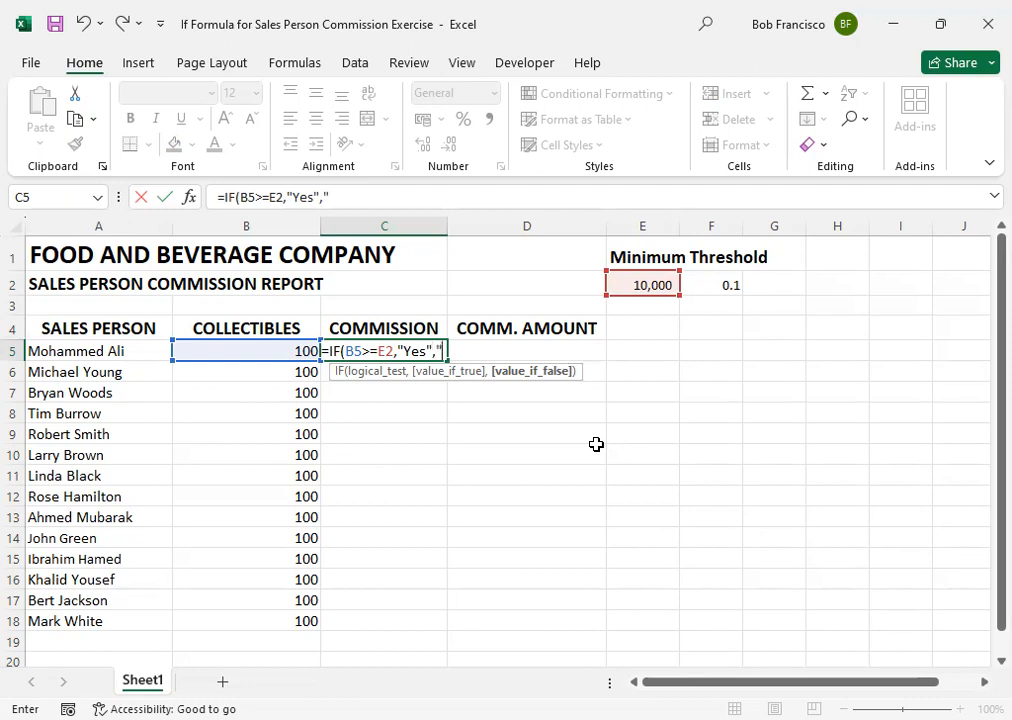
type("No")
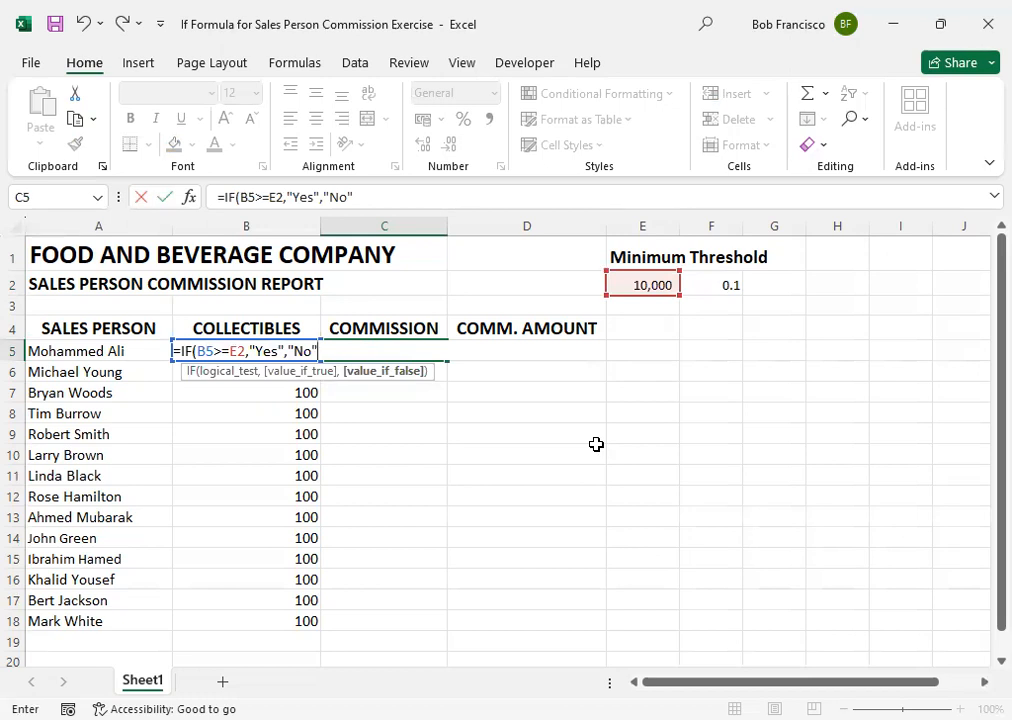
type(")")
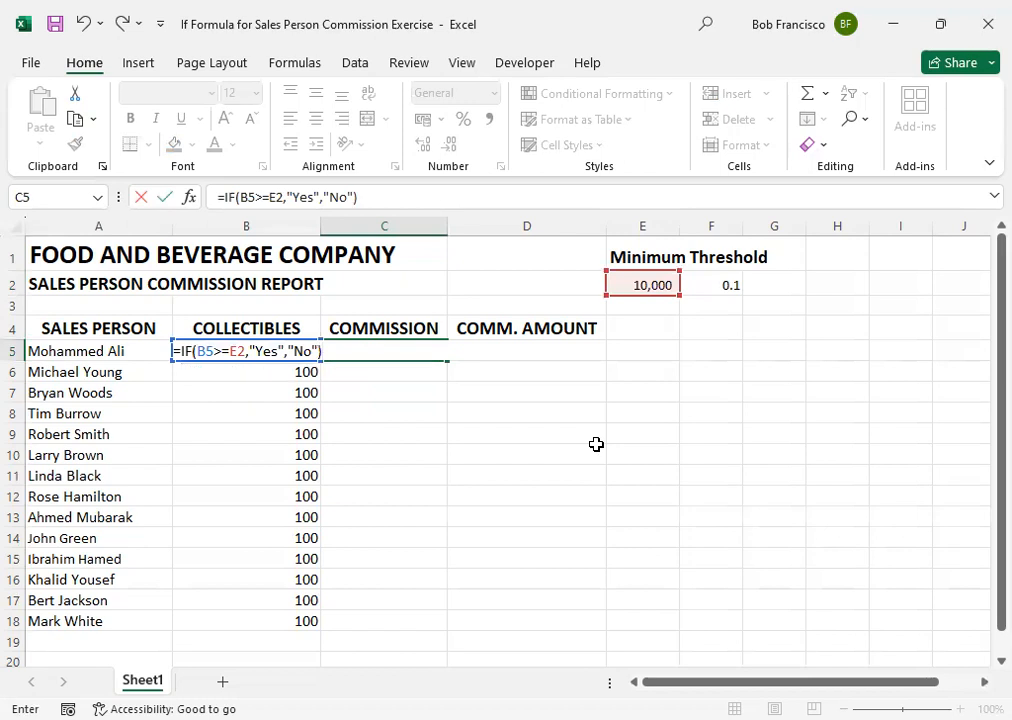
key("Return")
key("Up")
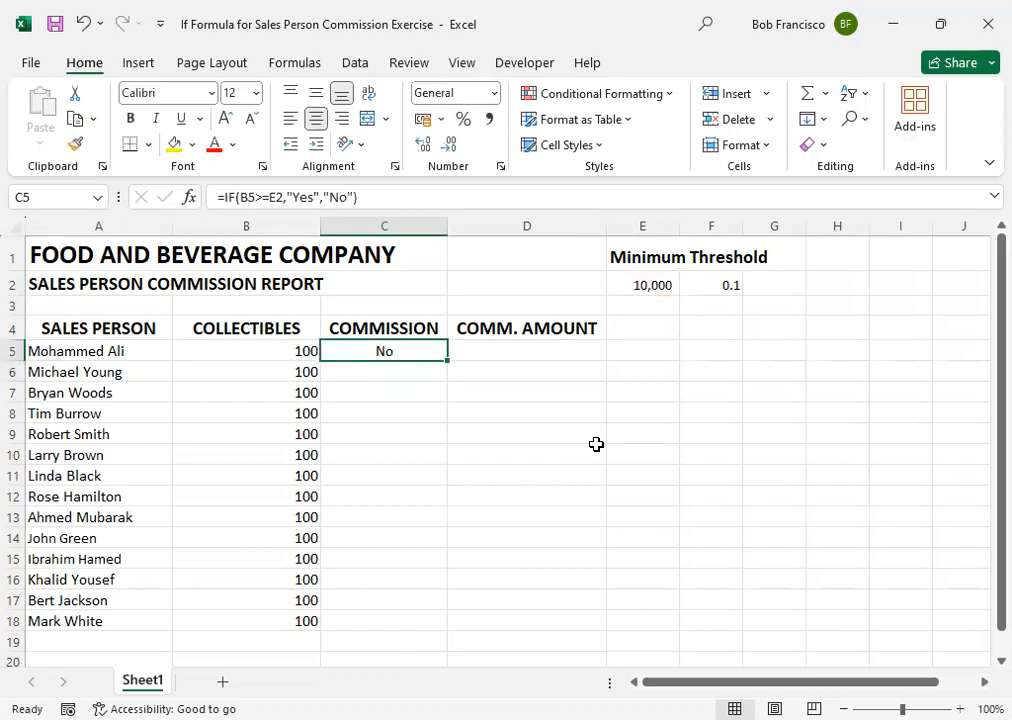
Step: Copy the IF formula from C5 down to C18 and inspect the copied formulas' cell references
left_click_drag(447, 358, 446, 628)
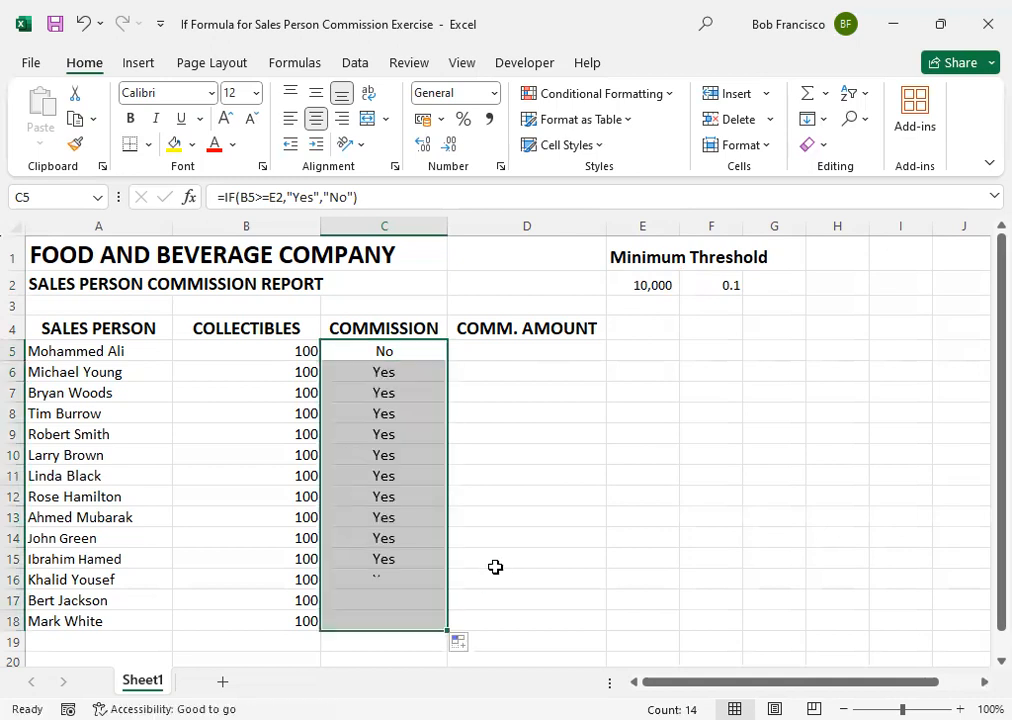
left_click(397, 452)
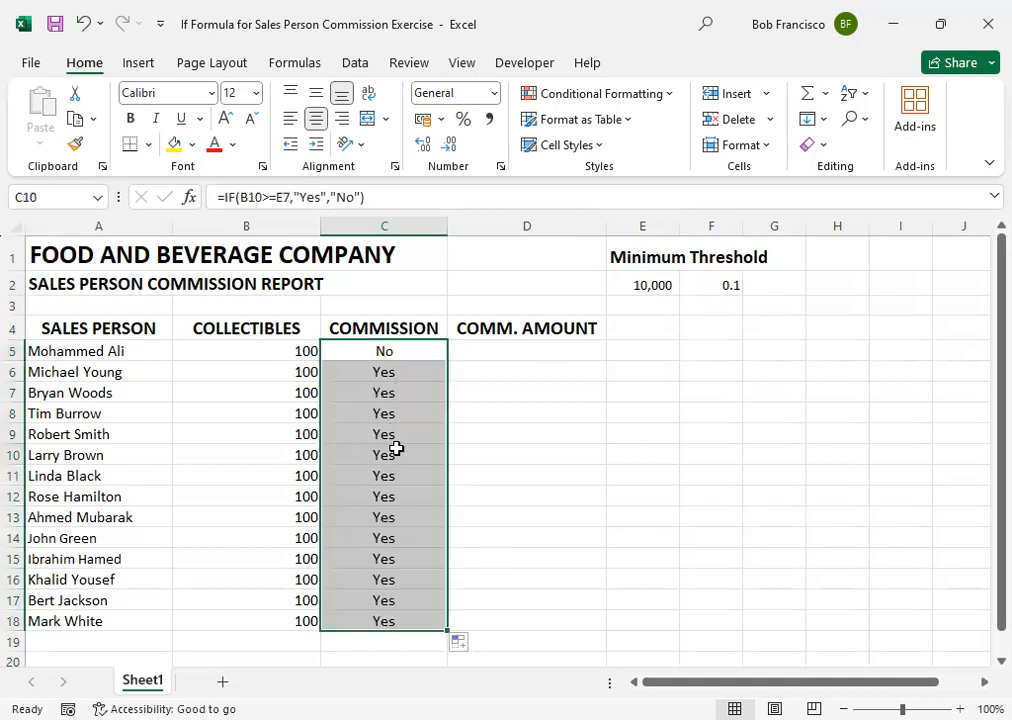
left_click(379, 413)
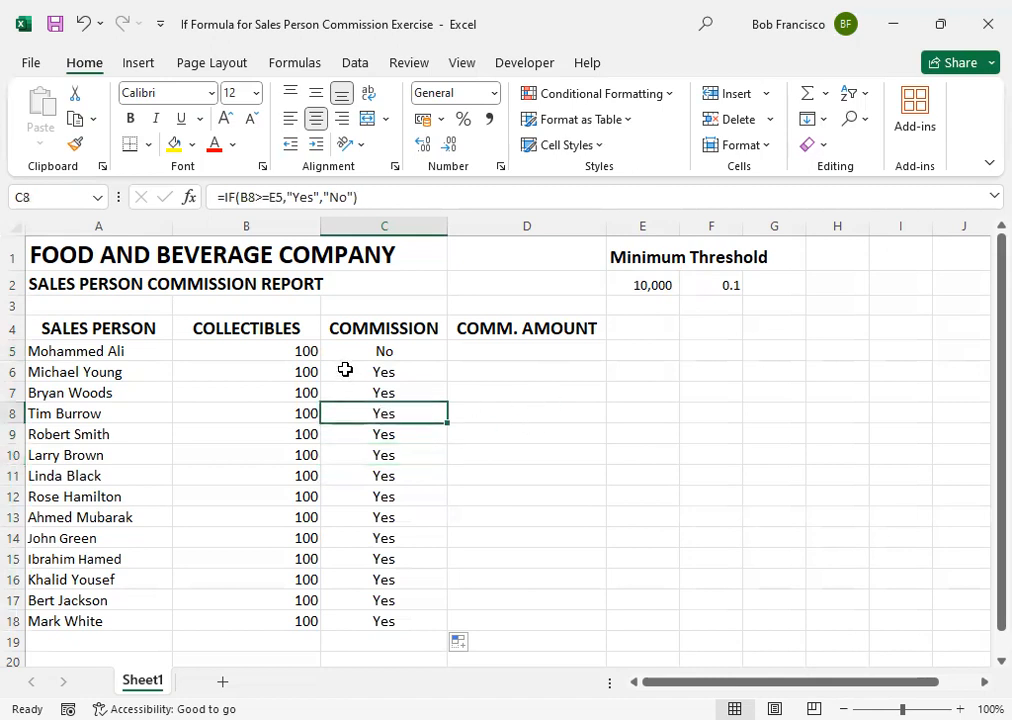
left_click(369, 347)
left_click(409, 449)
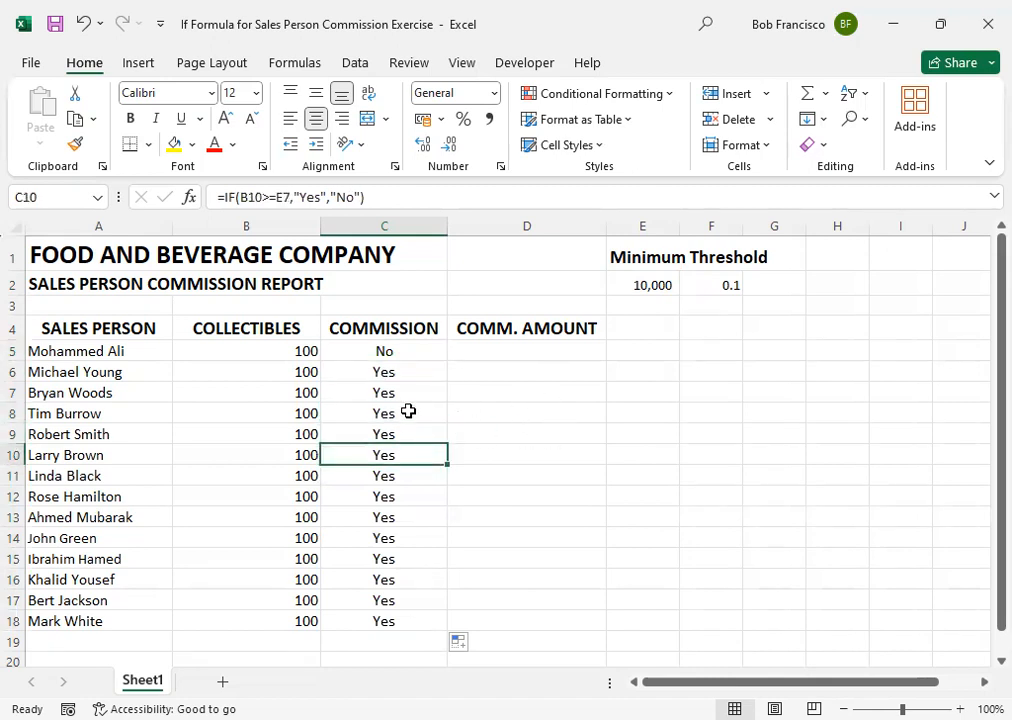
Step: Make the threshold reference absolute in C5 so the formula reads =IF(B5>=$E$2,"Yes","No")
left_click(384, 354)
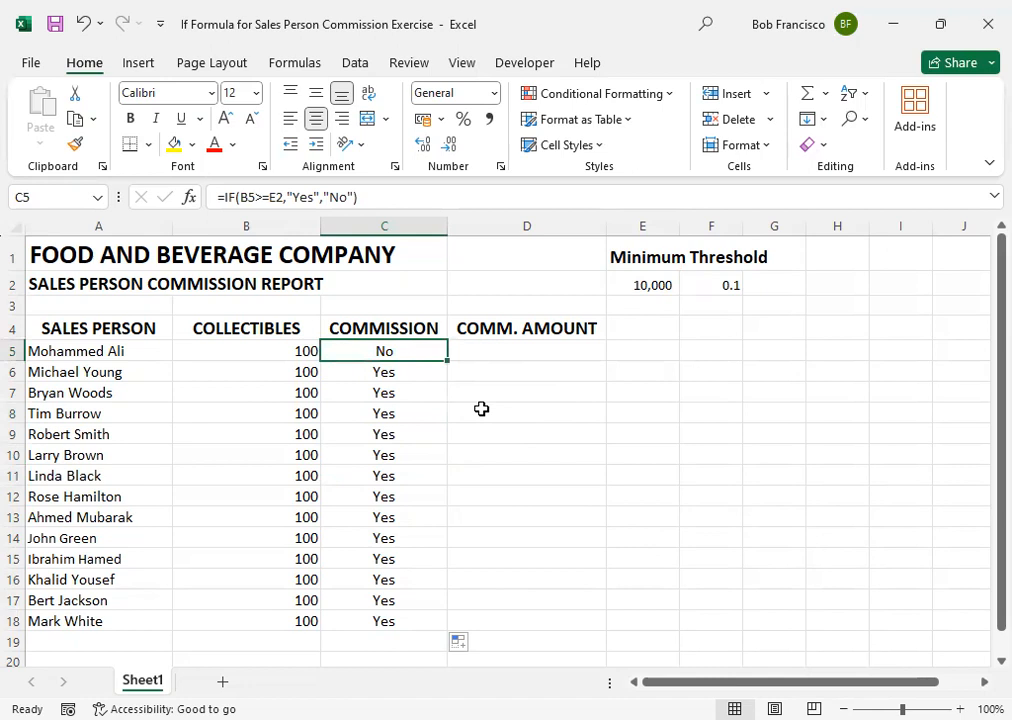
key("F2")
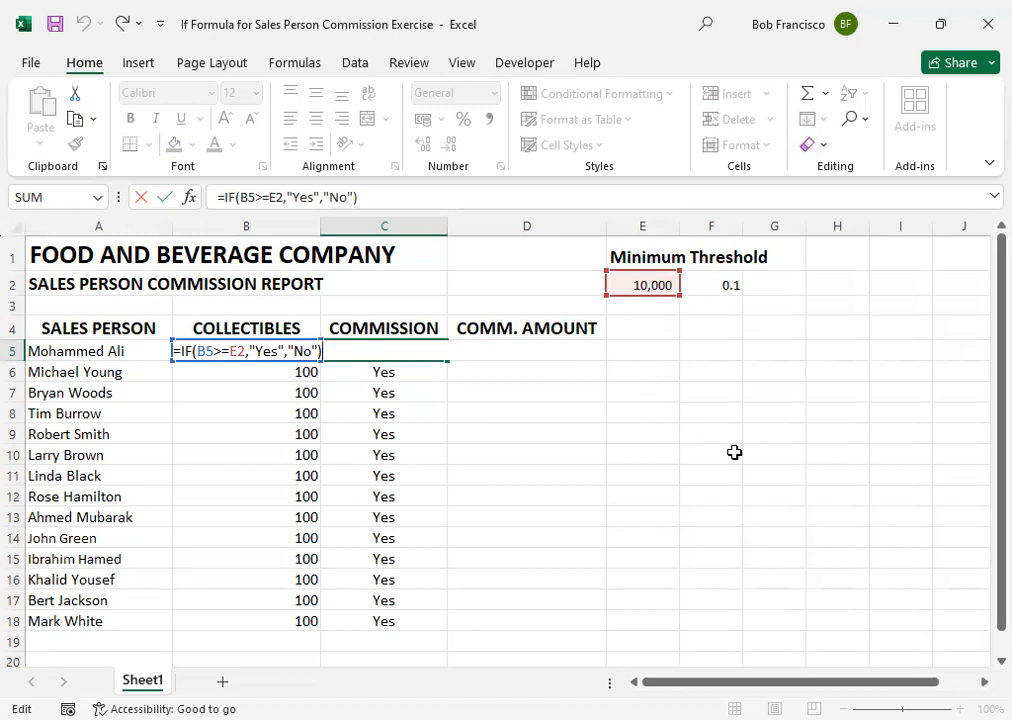
left_click(238, 352)
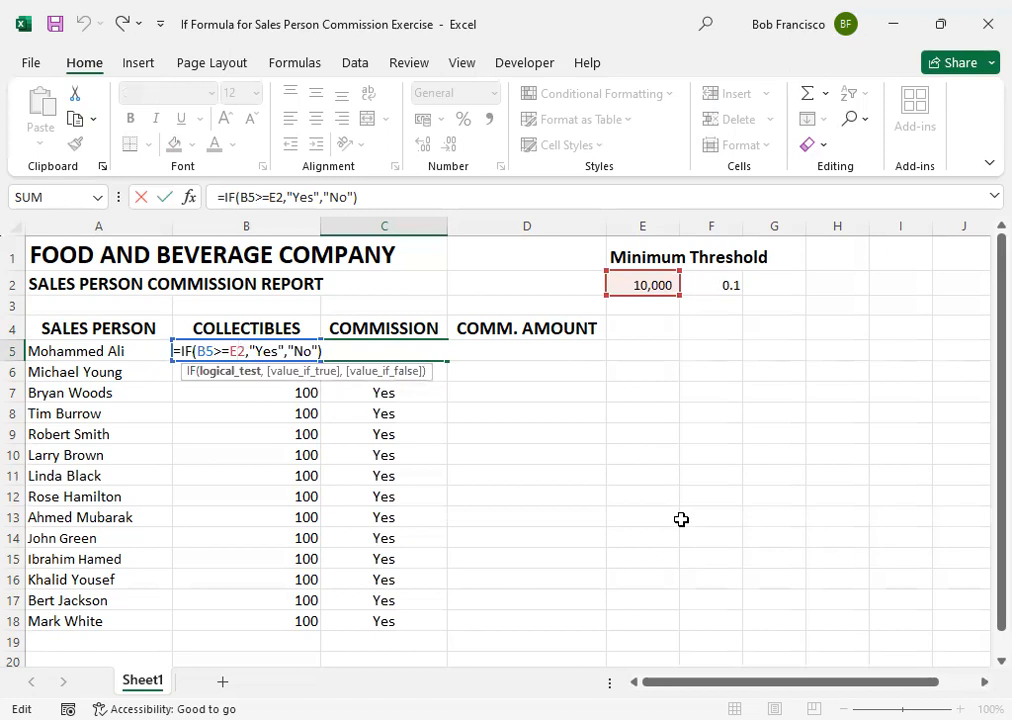
key("F4")
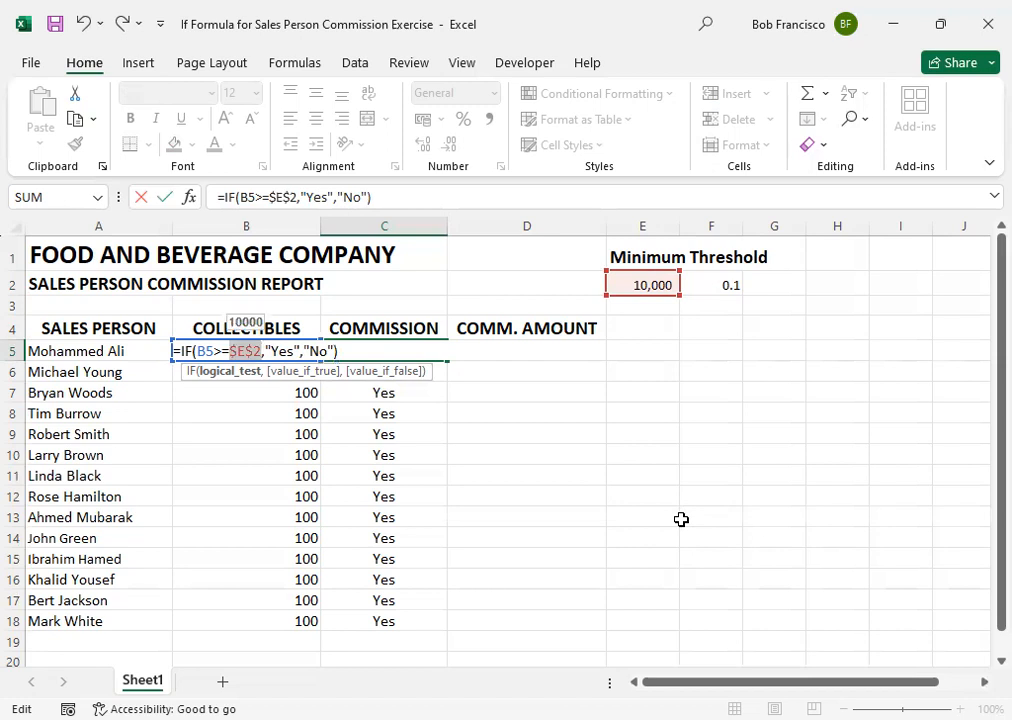
key("Return")
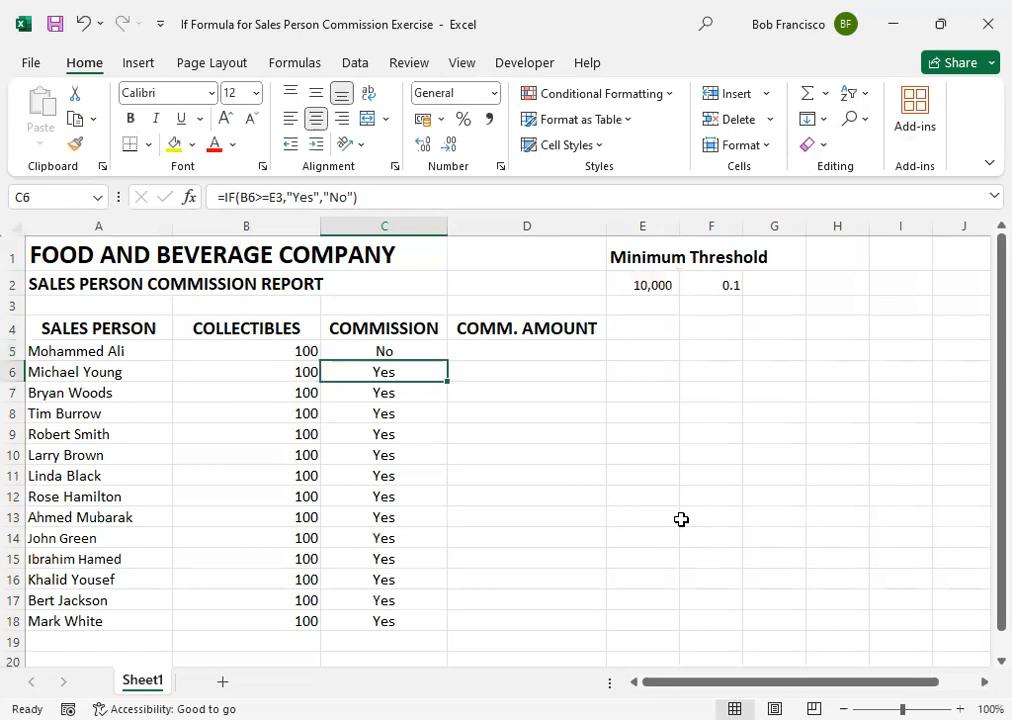
Step: Copy the corrected IF formula from C5 down to C18 and check the copied formula in C13
left_click(418, 355)
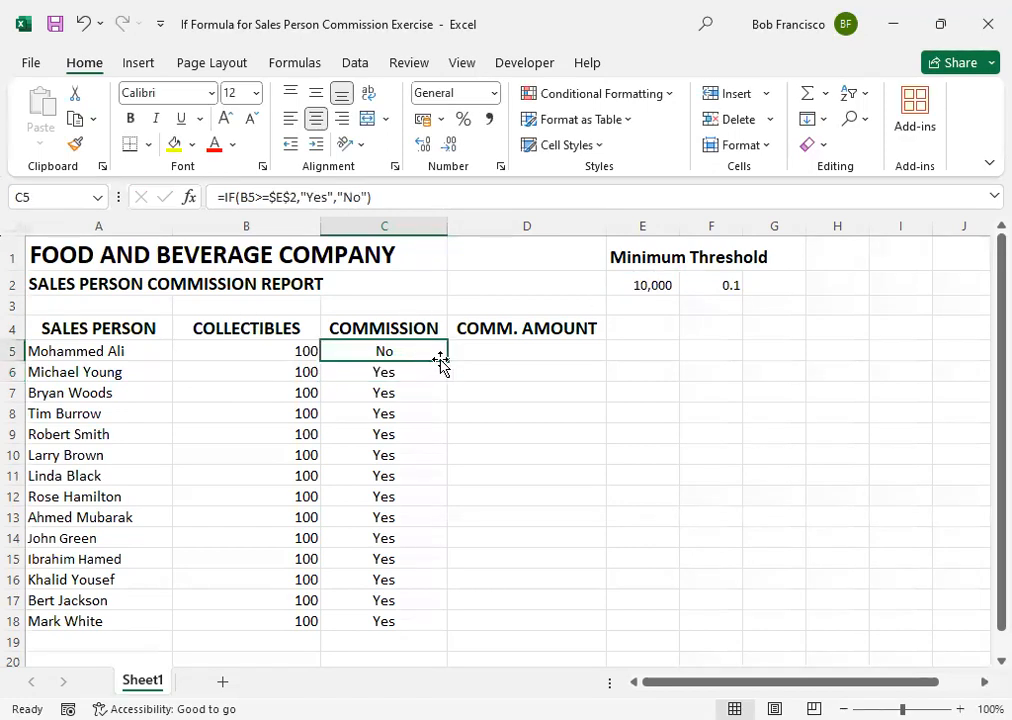
left_click_drag(447, 360, 454, 623)
left_click(382, 514)
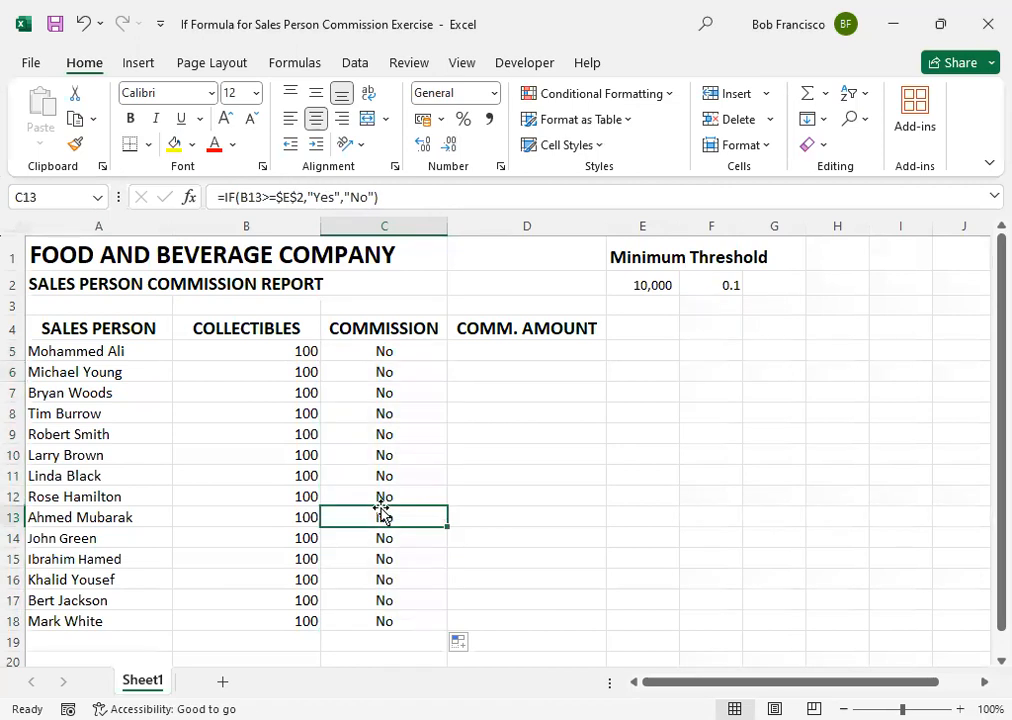
Step: Set the collectibles to 12000 in B5 and 11000 in B7
left_click(289, 414)
key("Up")
key("Up")
key("Up")
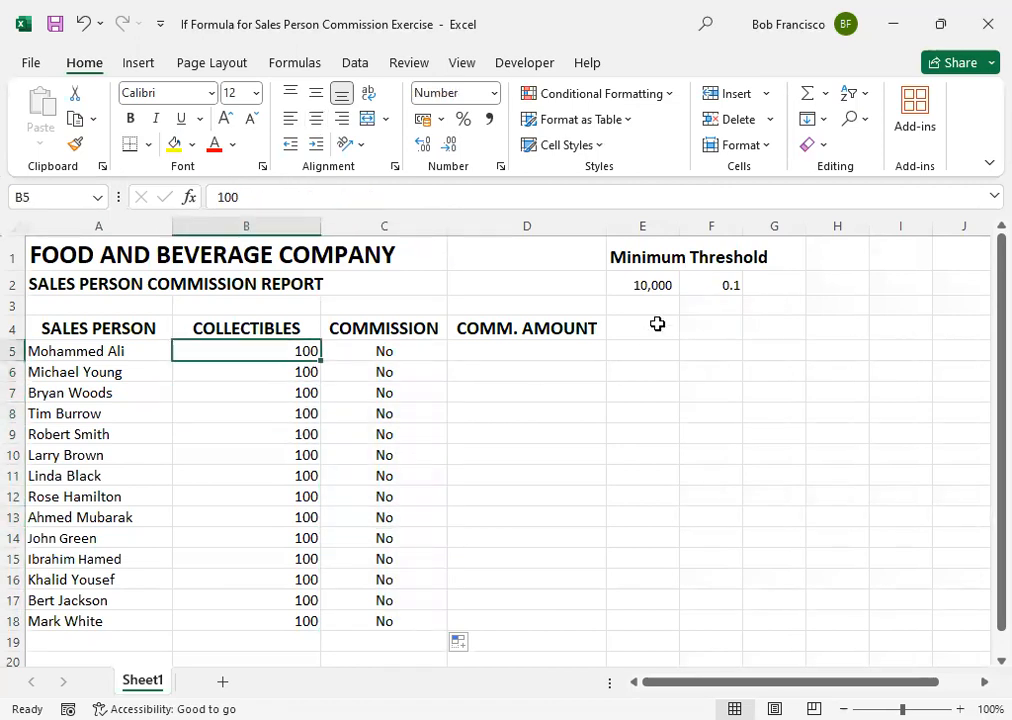
type("12000")
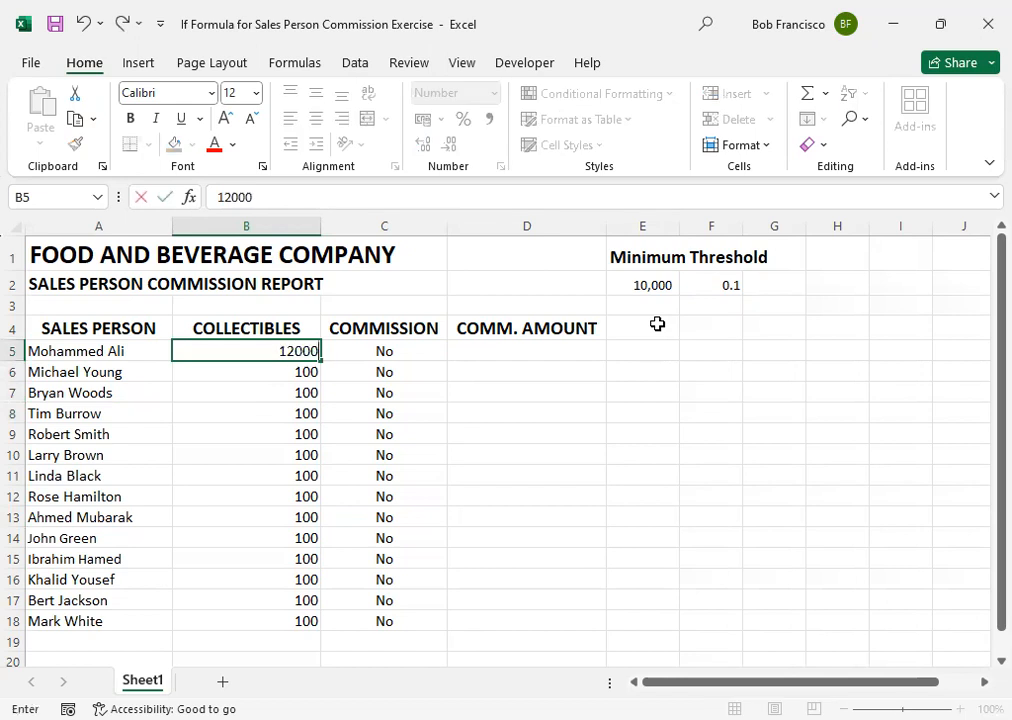
key("Return")
key("Down")
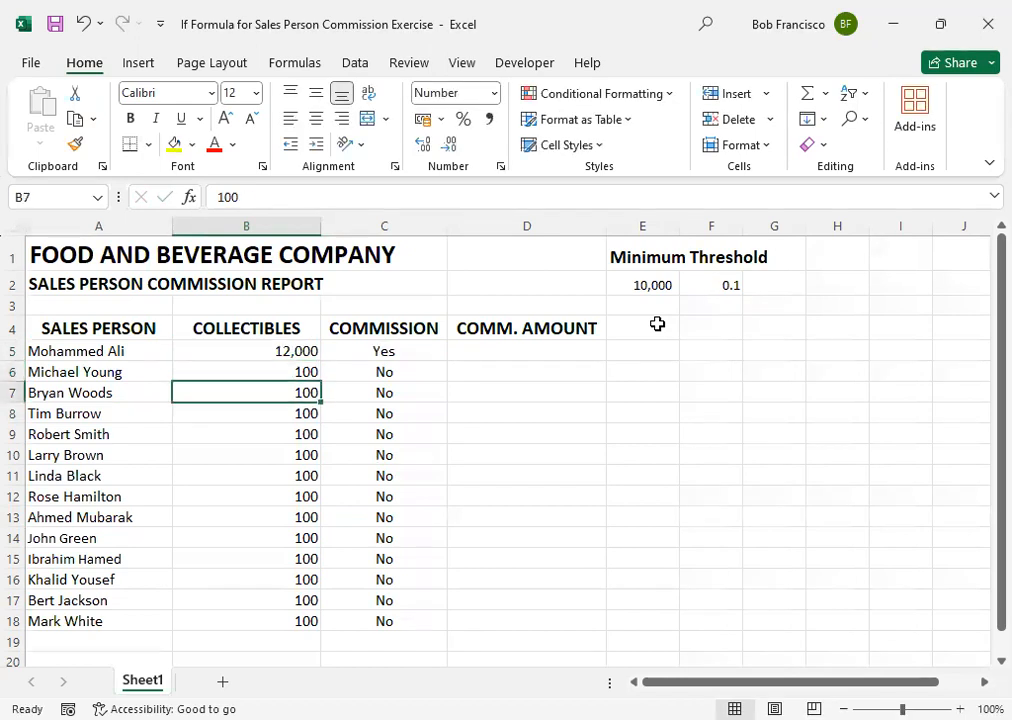
type("11000")
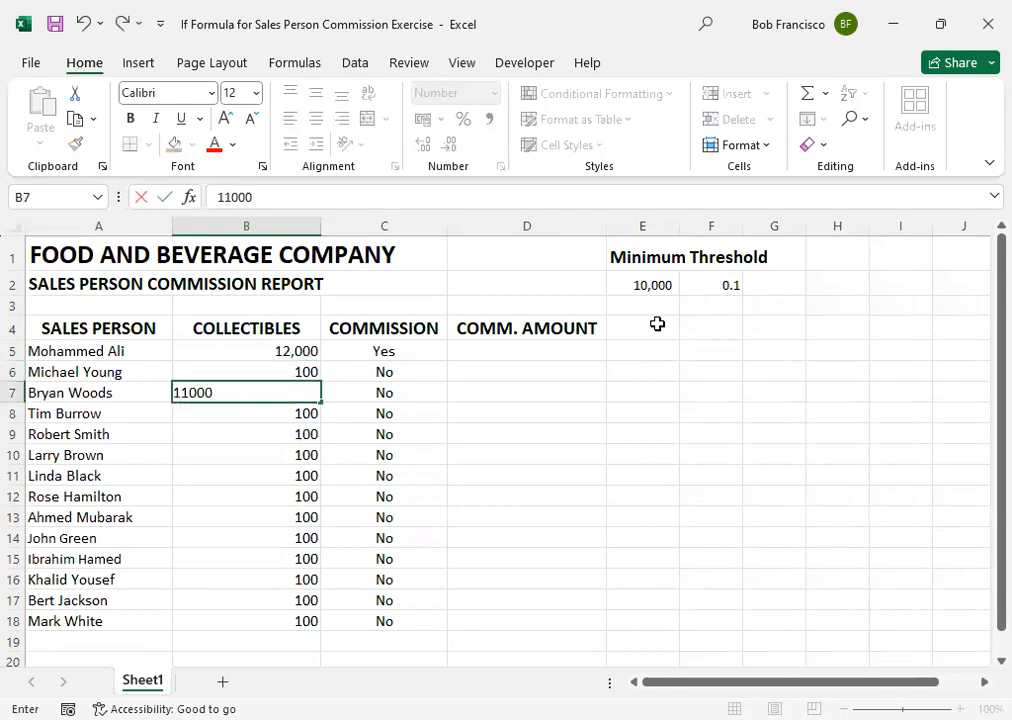
key("Return")
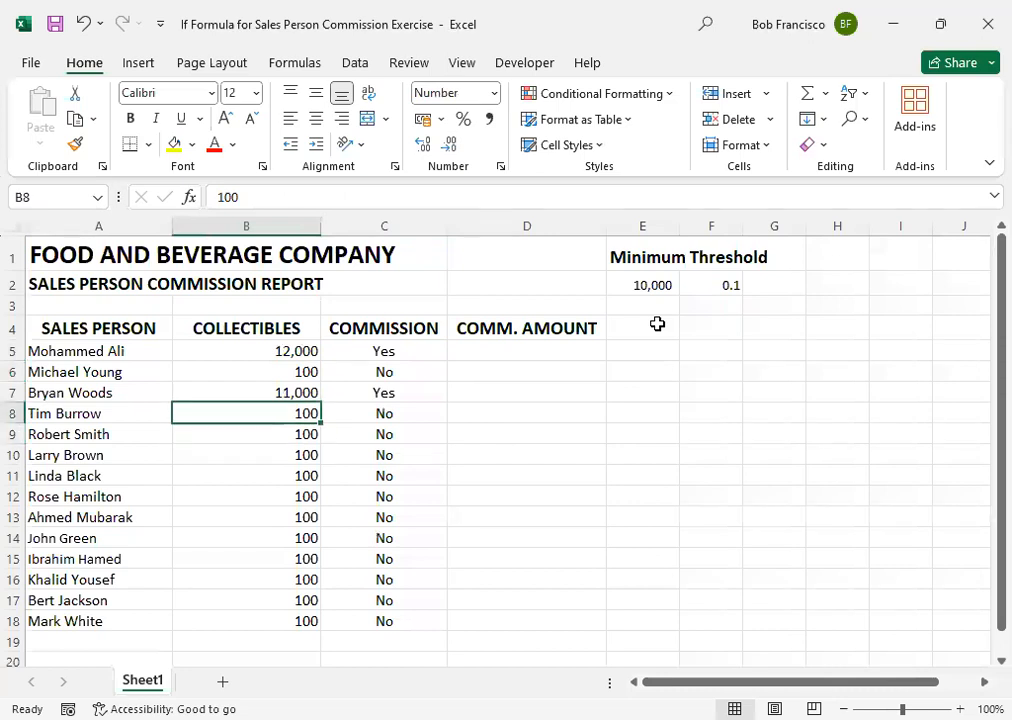
Step: Set the collectibles to 10000 in B8, 9000 in B9 and 8000 in B10
type("10,")
type("000")
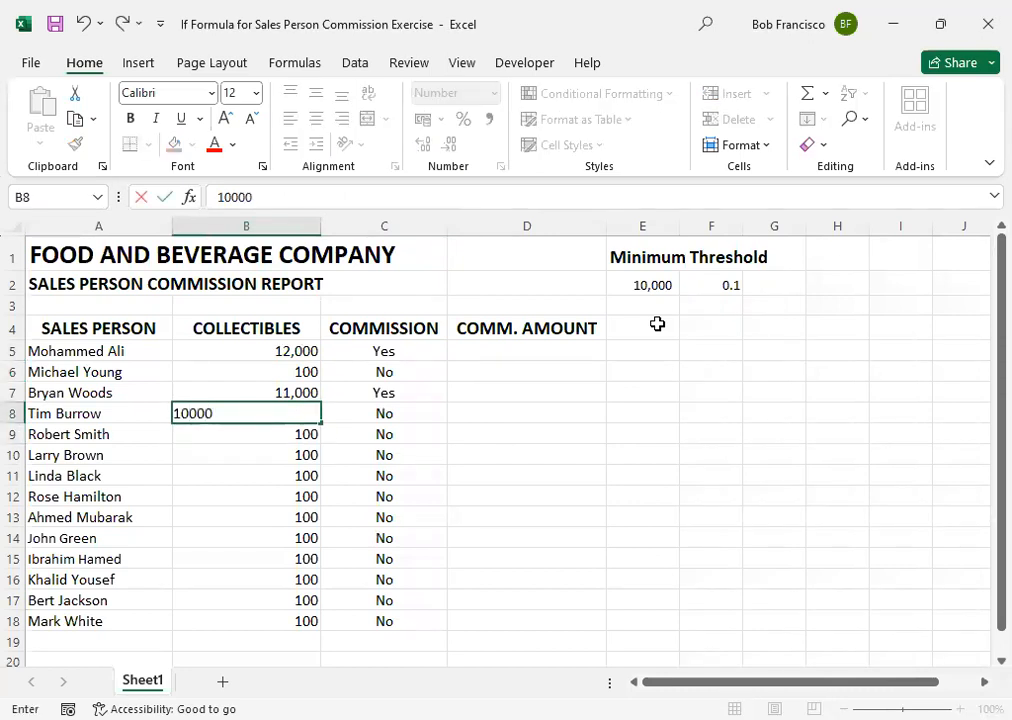
key("Return")
type("9000")
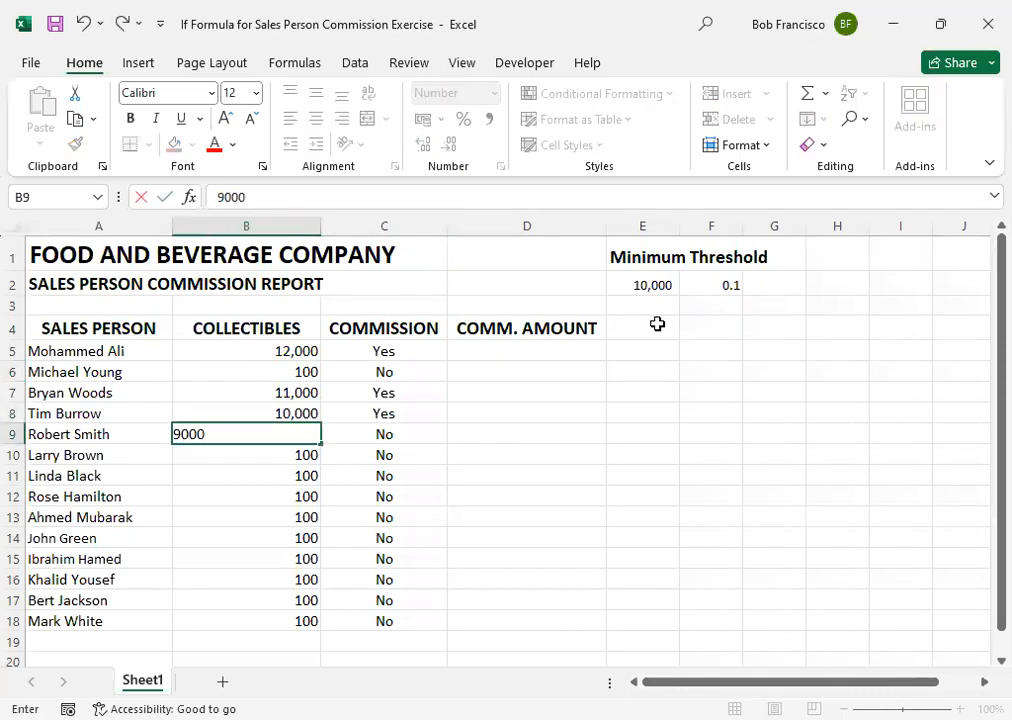
key("Return")
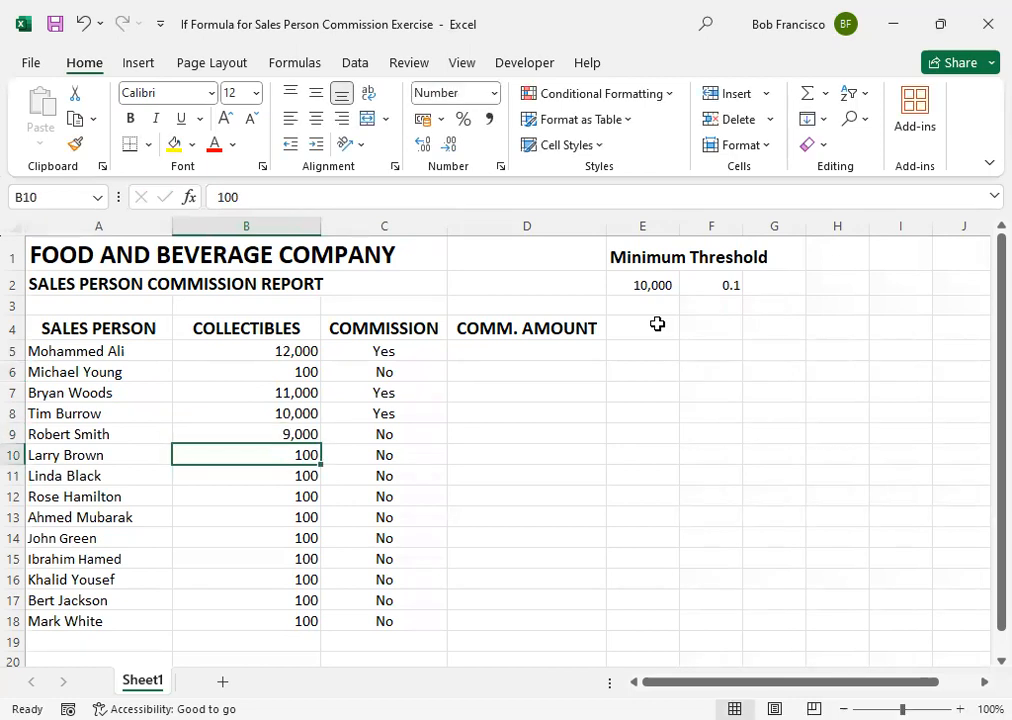
type("8000")
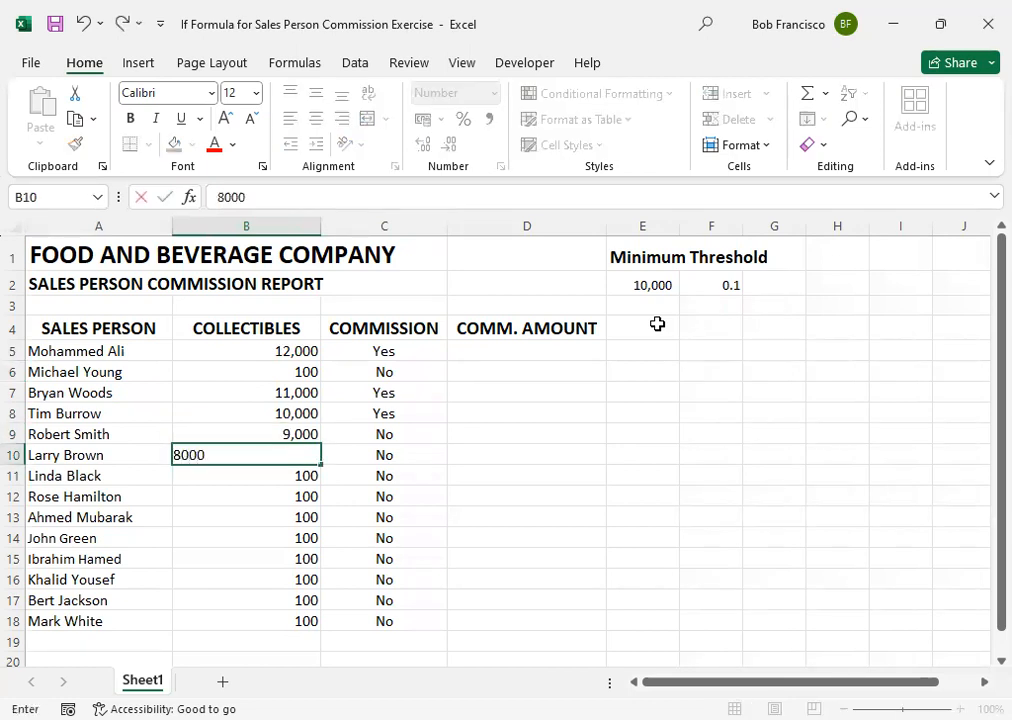
key("Return")
key("Return")
key("Up")
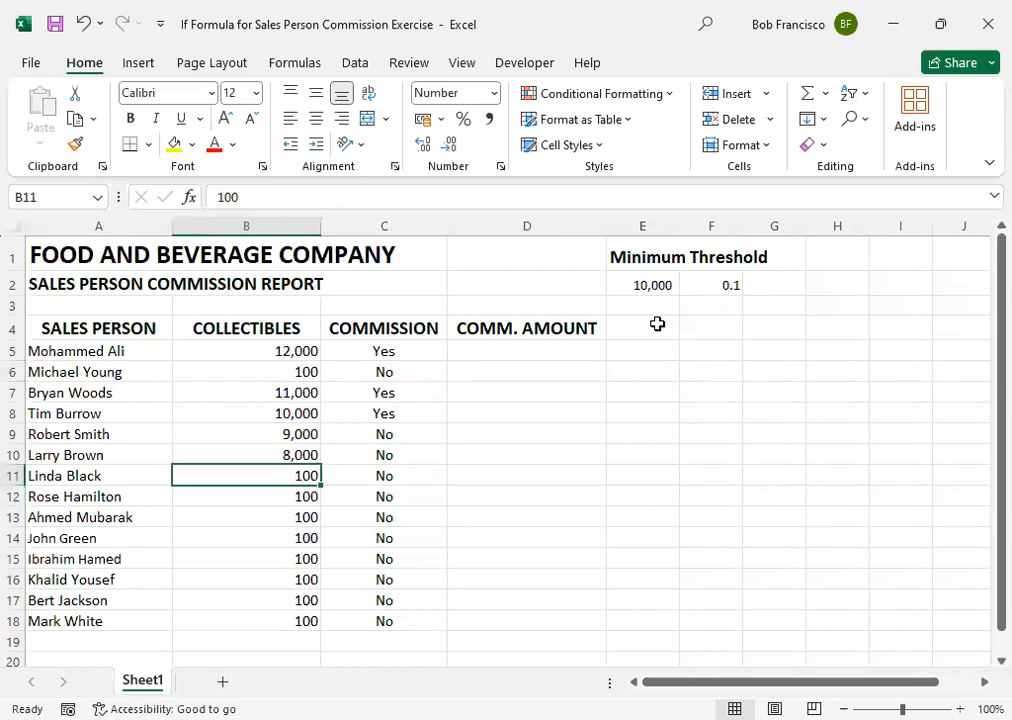
Step: Set the collectibles to 14000 in B11 and 15000 in B12
type("14000")
key("Return")
key("Return")
key("Up")
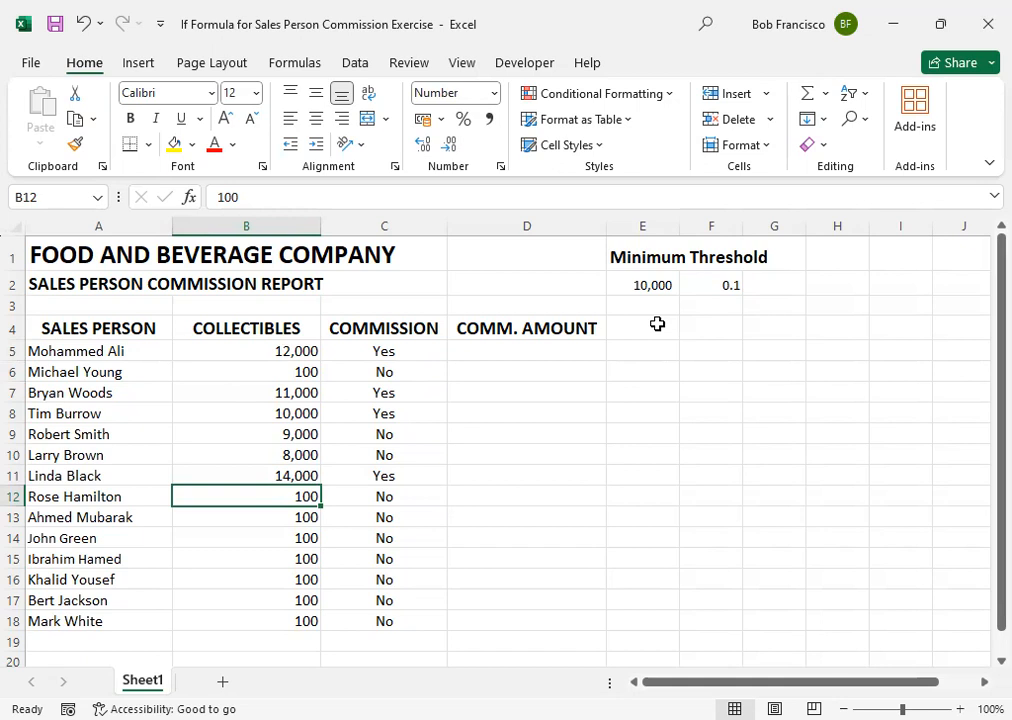
type("15000")
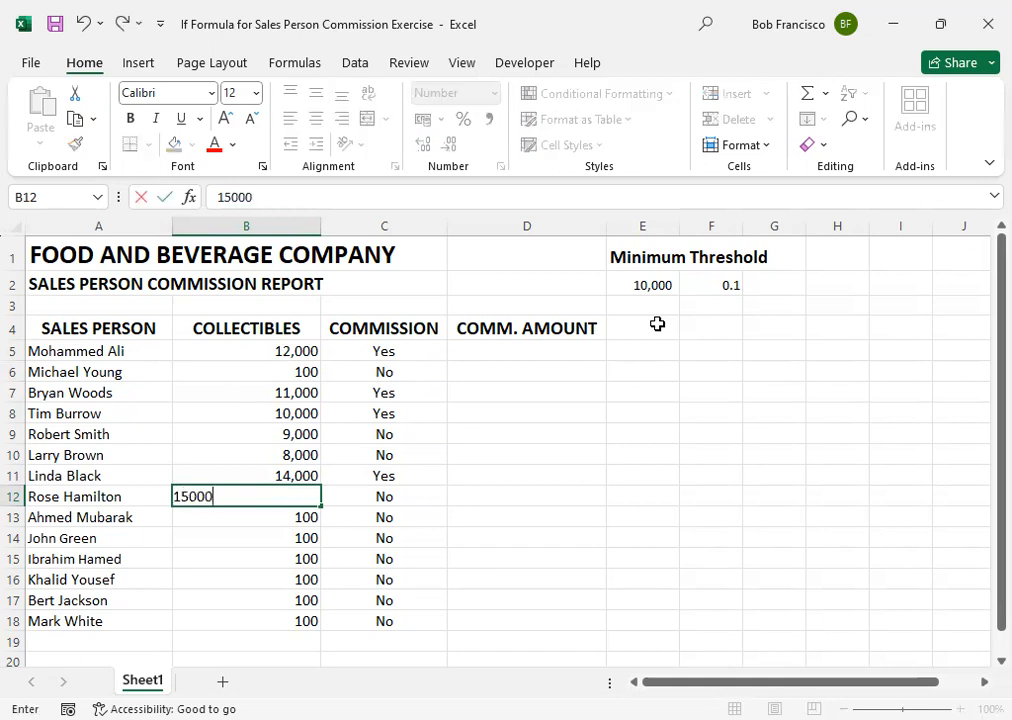
key("Return")
key("Return")
key("Up")
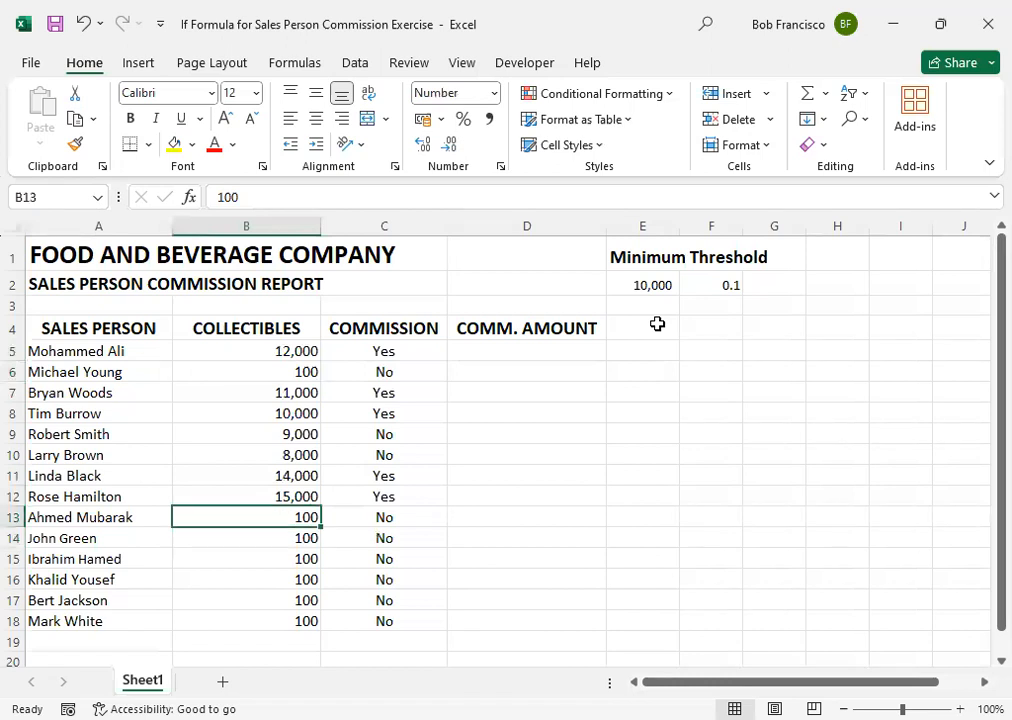
Step: Set the collectibles to 700 in B13 and 7000 in B14
type("700")
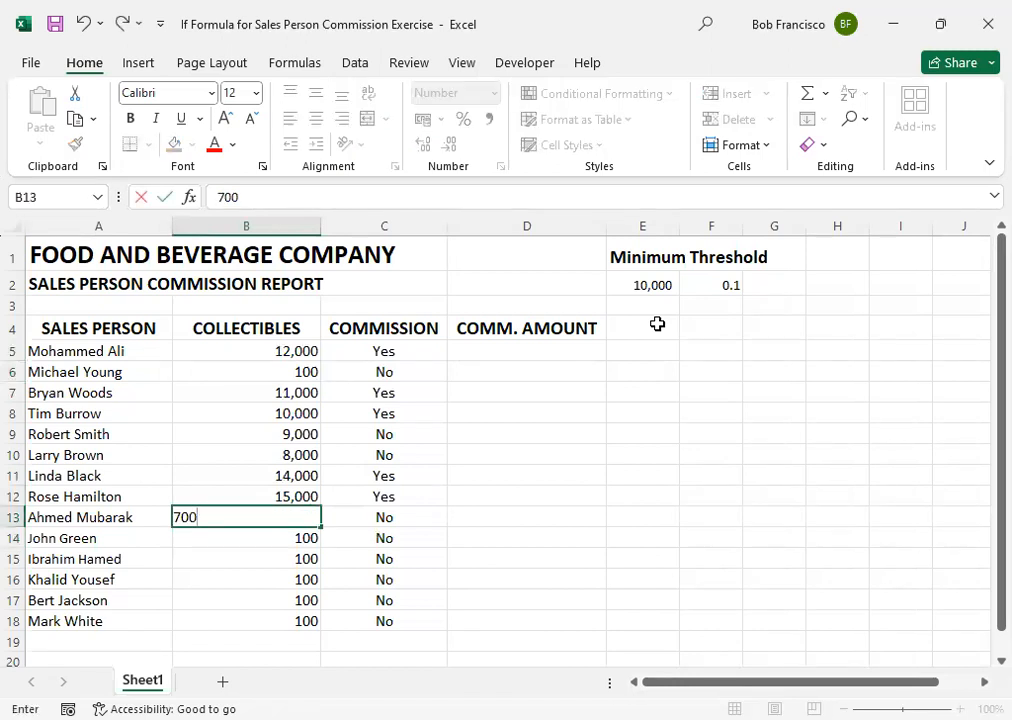
key("Return")
type("7000")
key("Return")
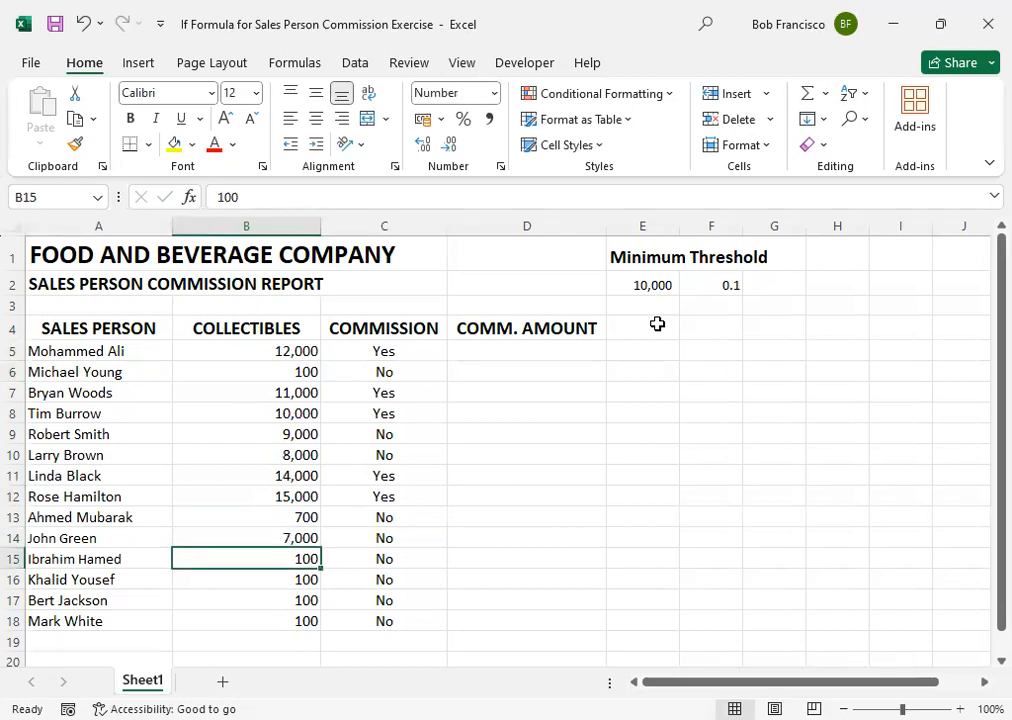
Step: Set the collectibles to 14000 in B15 and 16000 in B16
type("14000")
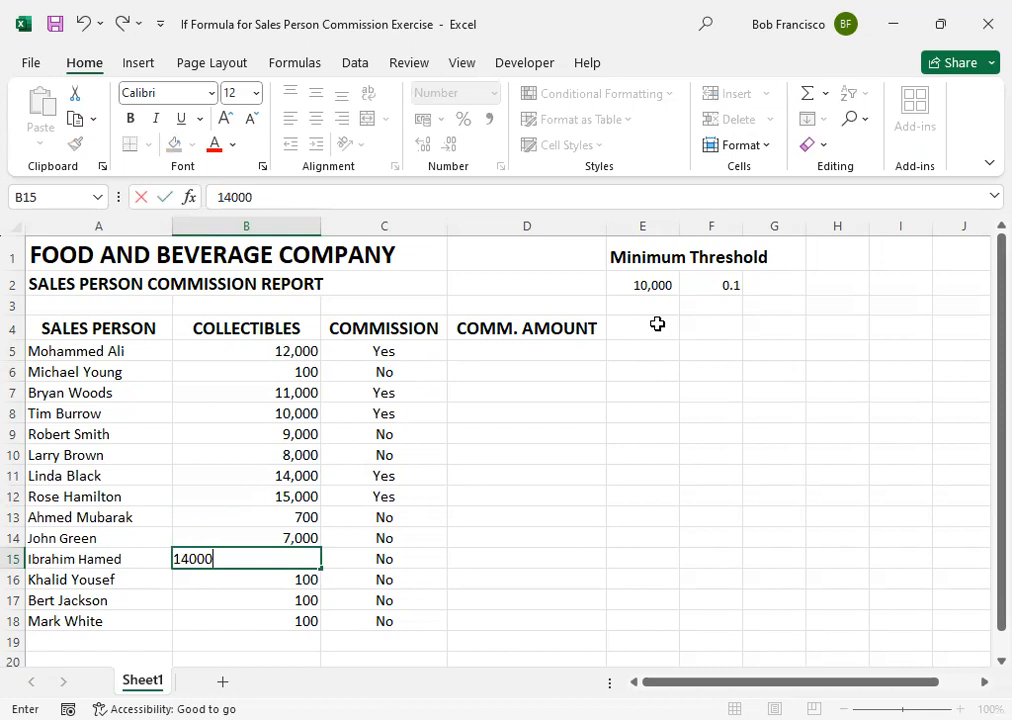
key("Return")
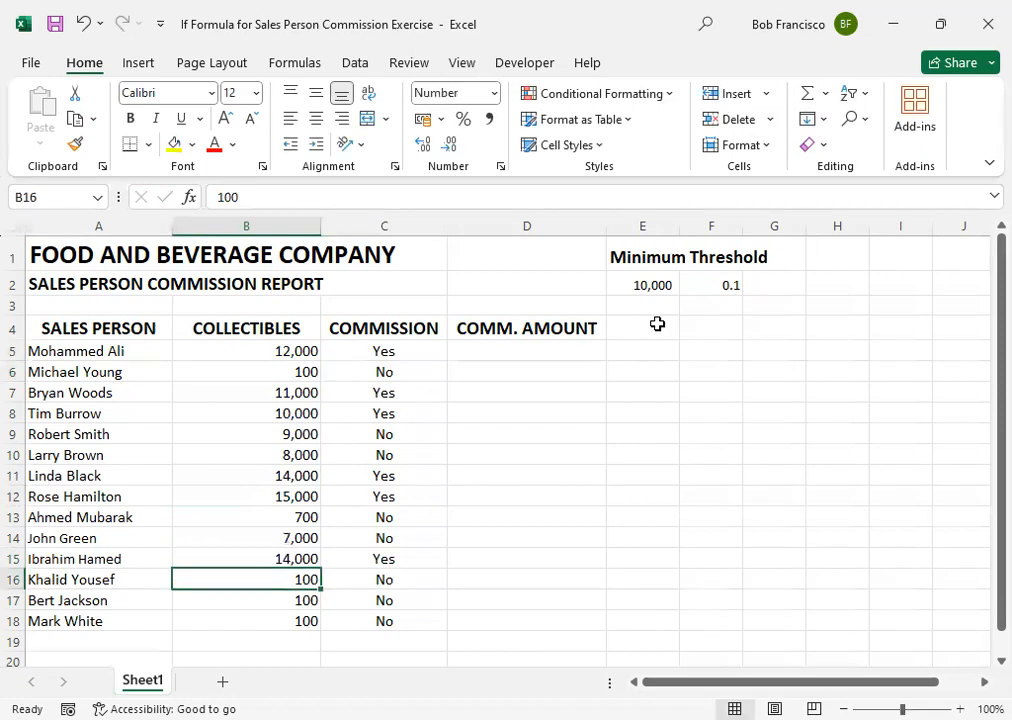
type("16,")
type("000")
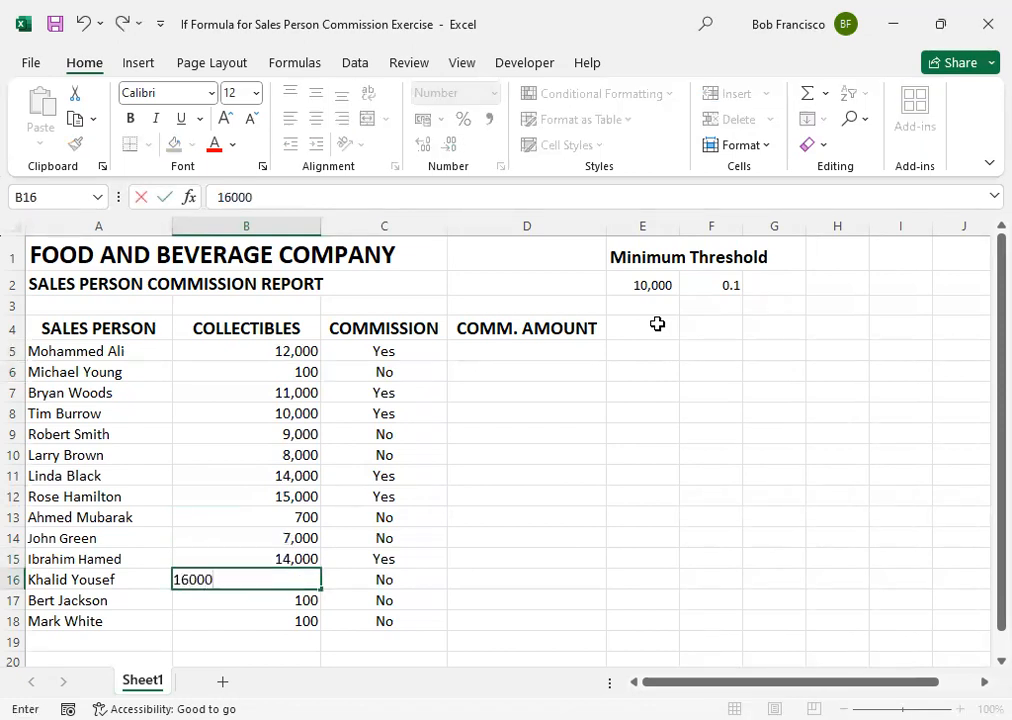
key("Return")
key("Return")
key("Up")
Step: Set the collectibles to 17000 in B17 and 20000 in B18
type("17")
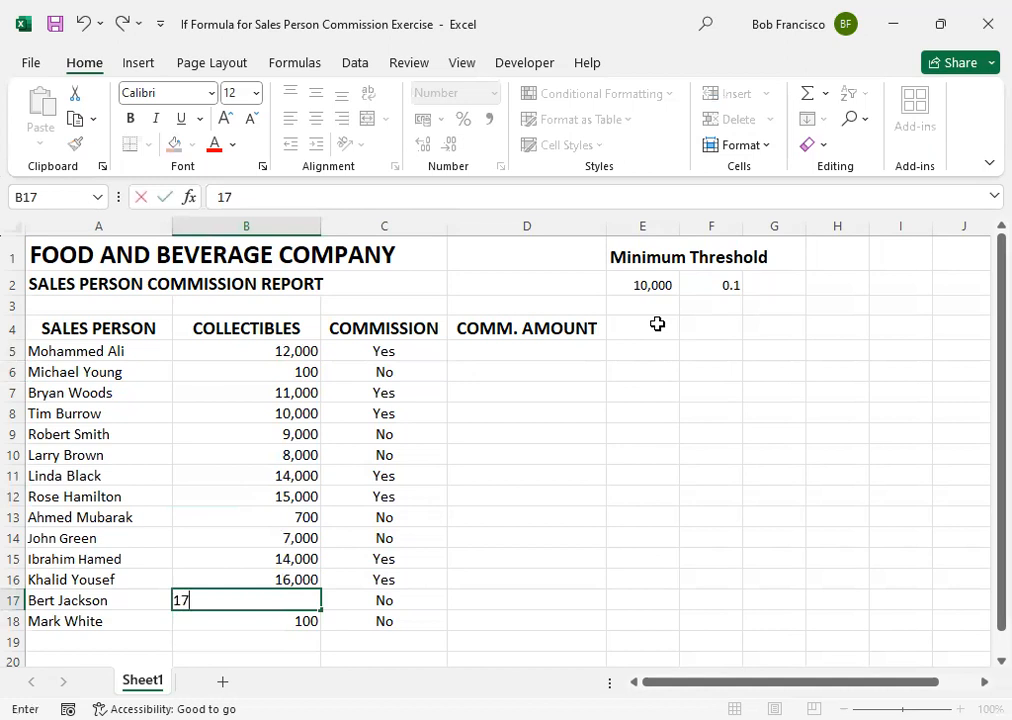
type(",000")
key("Return")
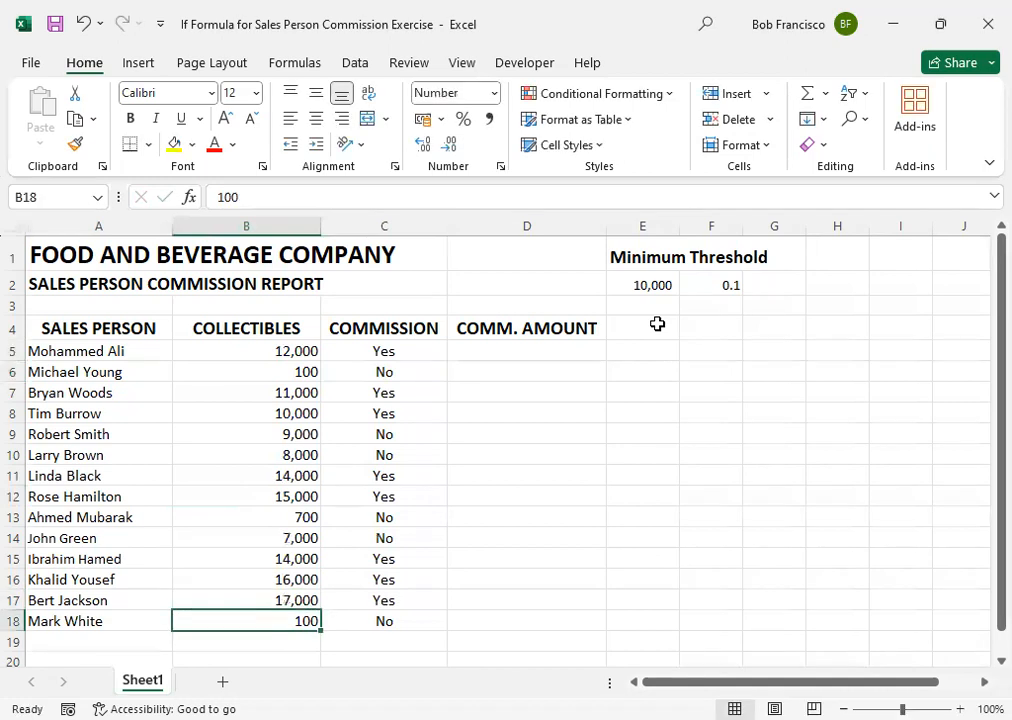
type("20000")
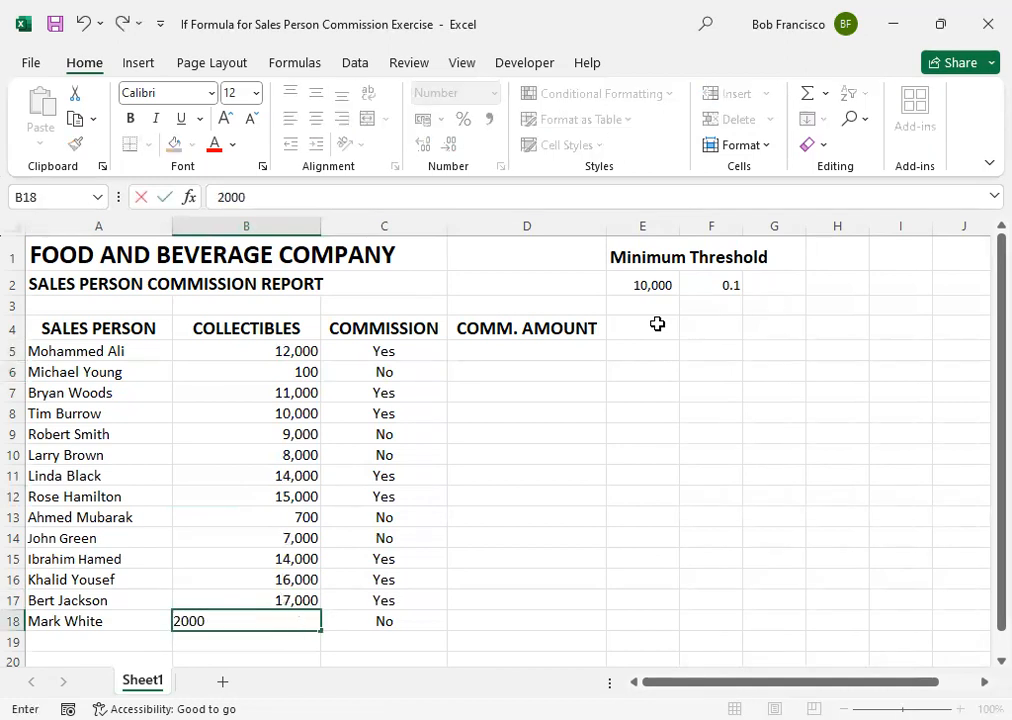
key("Return")
Step: Review the commission formulas in column C and the collectibles in B5:B18 against the minimum threshold
key("Up")
key("Right")
key("Up")
key("Up")
key("Up")
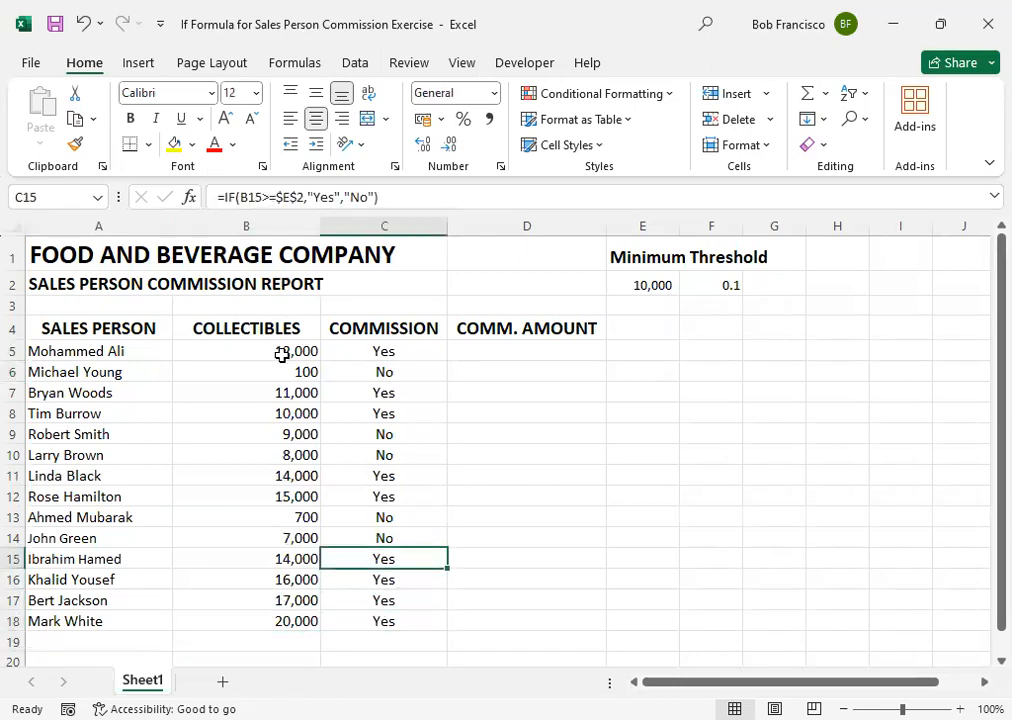
left_click_drag(272, 358, 271, 612)
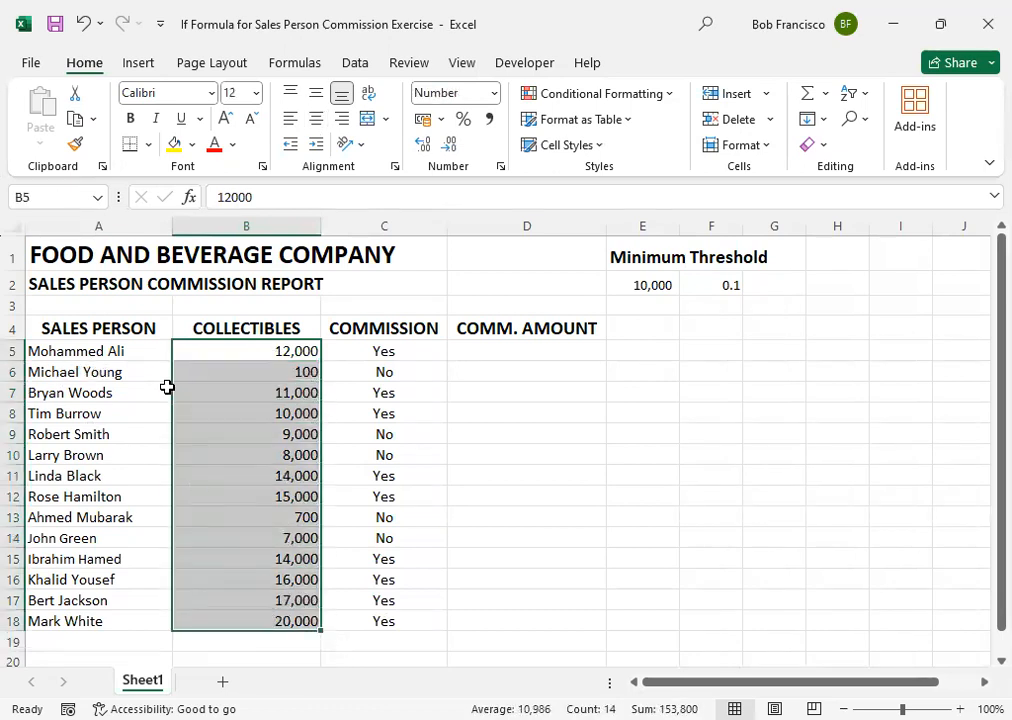
left_click(260, 350)
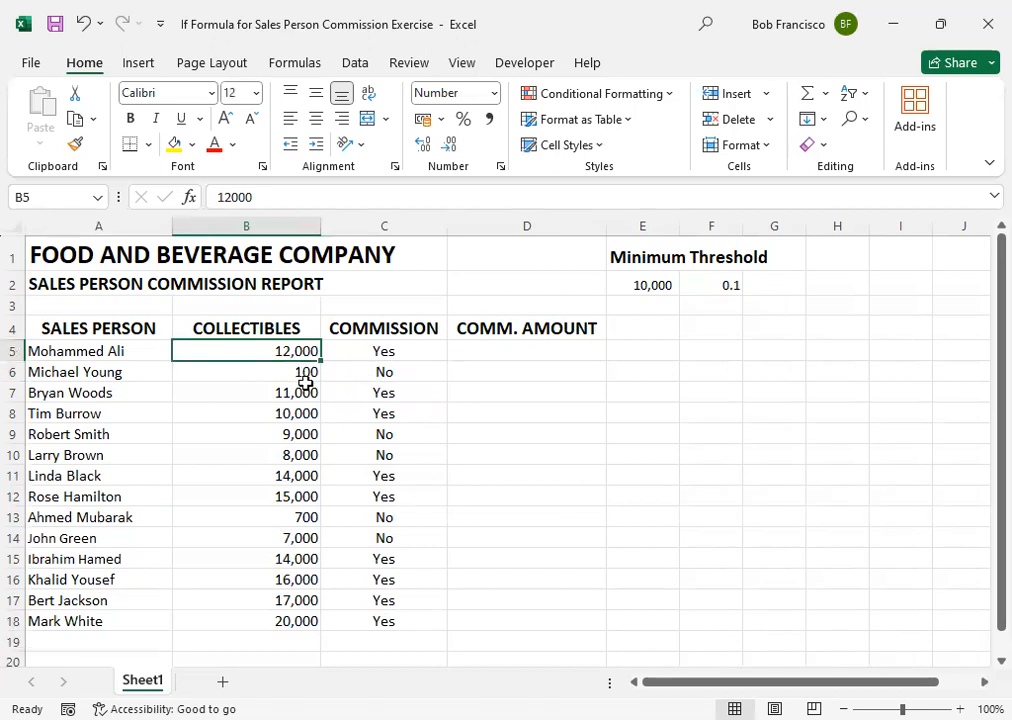
Step: Create a conditional formatting rule for the commission results in C5:C18 that targets cells with specific text containing "Yes"
left_click(398, 351)
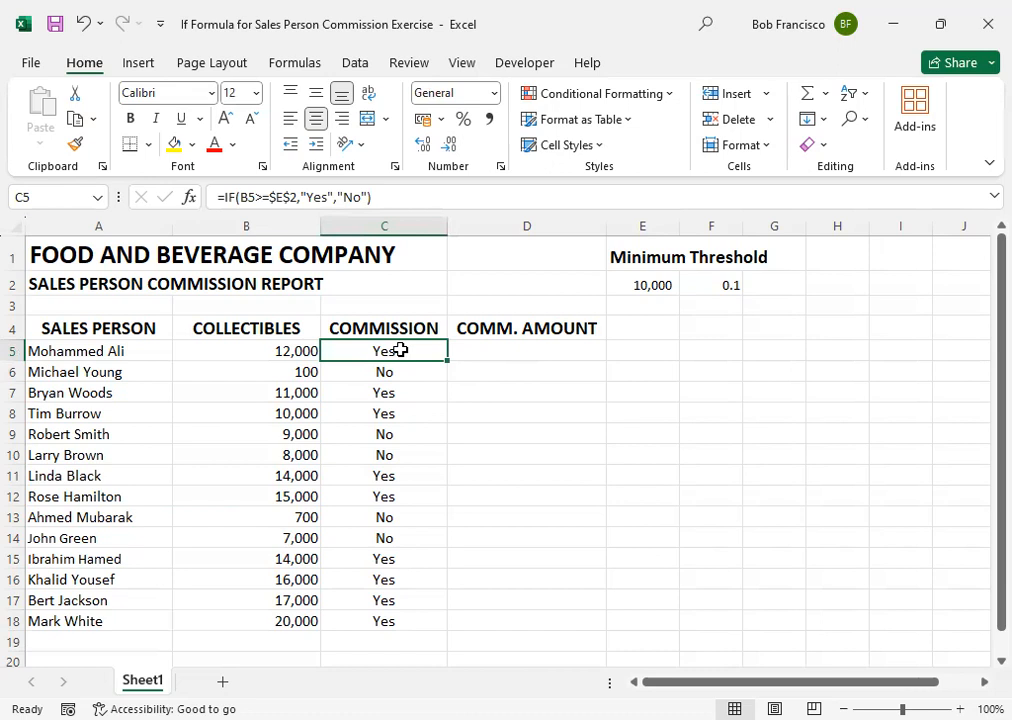
left_click_drag(400, 350, 383, 621)
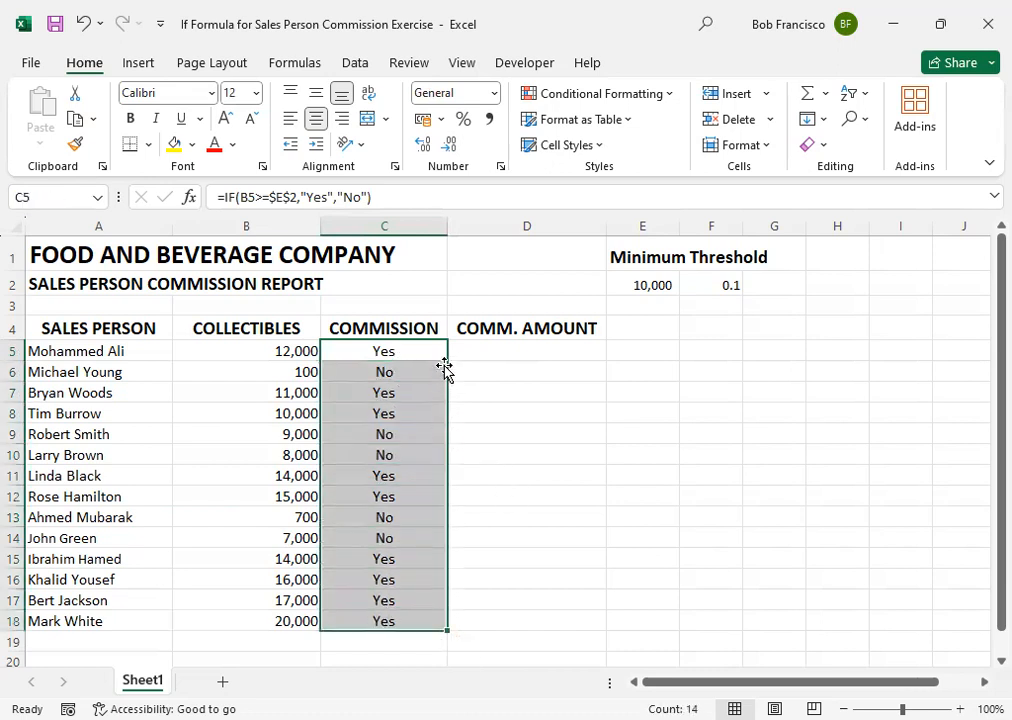
left_click(655, 97)
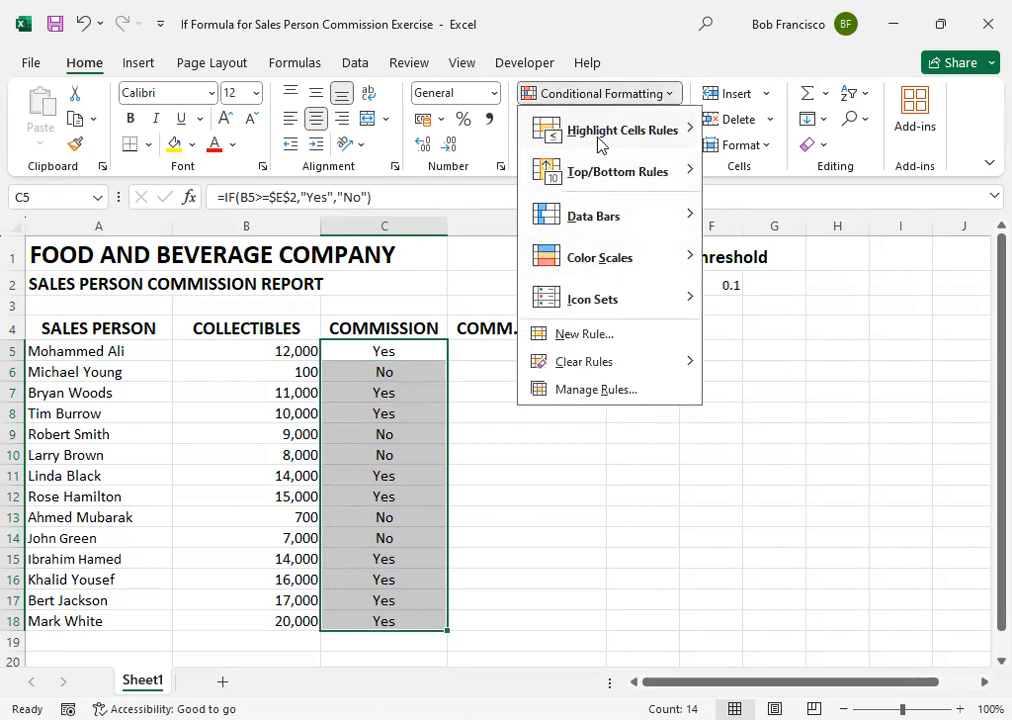
mouse_move(598, 143)
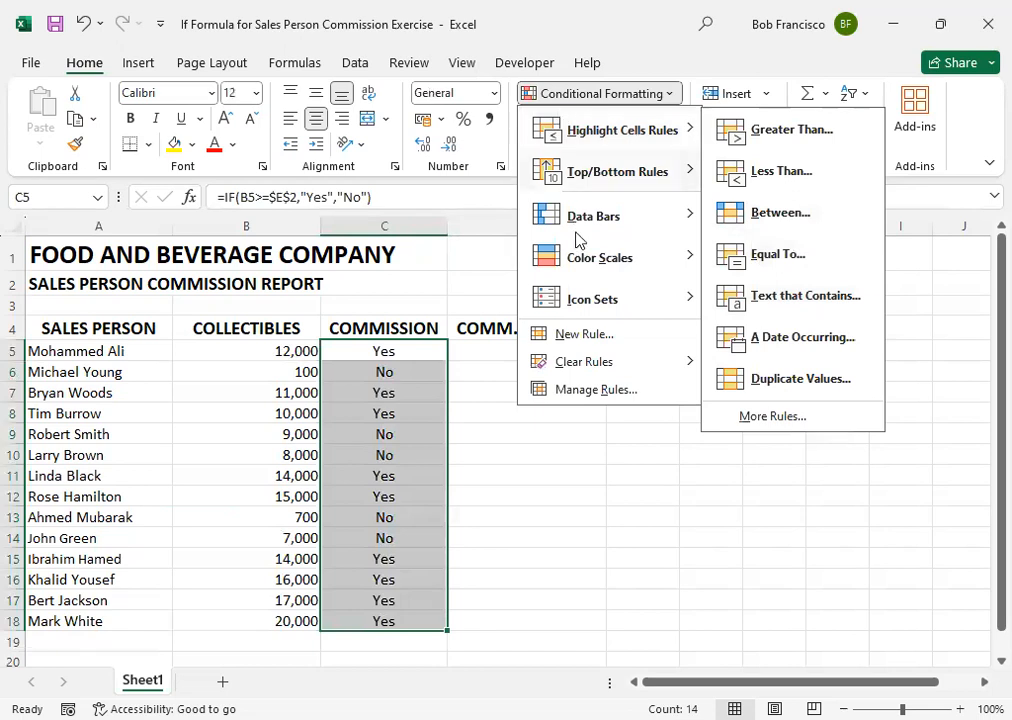
left_click(586, 390)
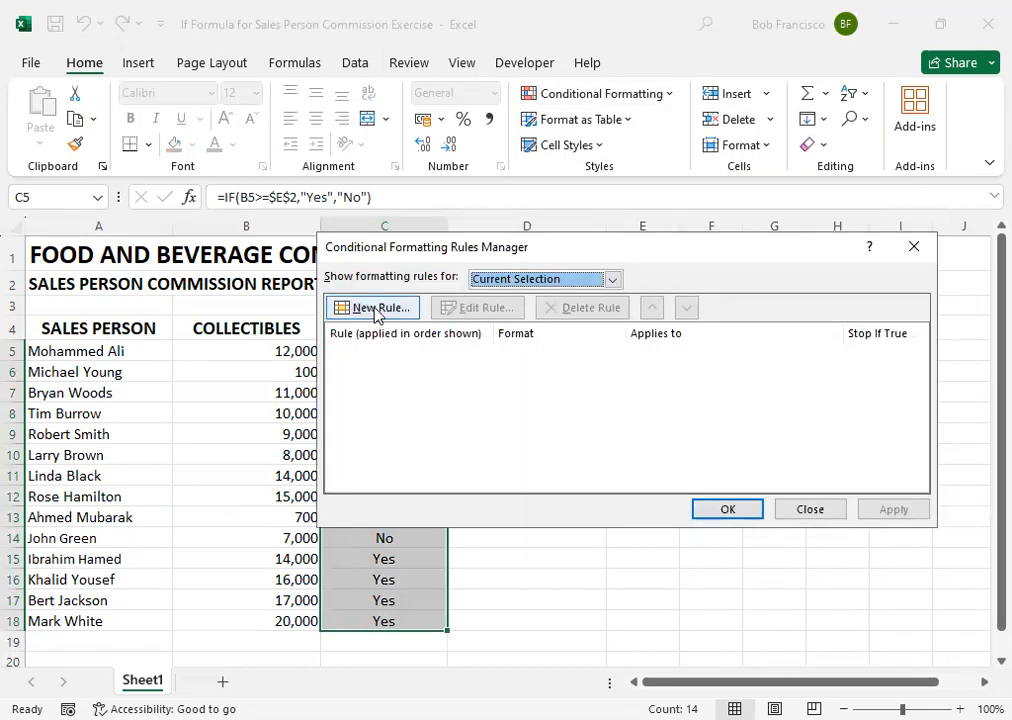
left_click(380, 311)
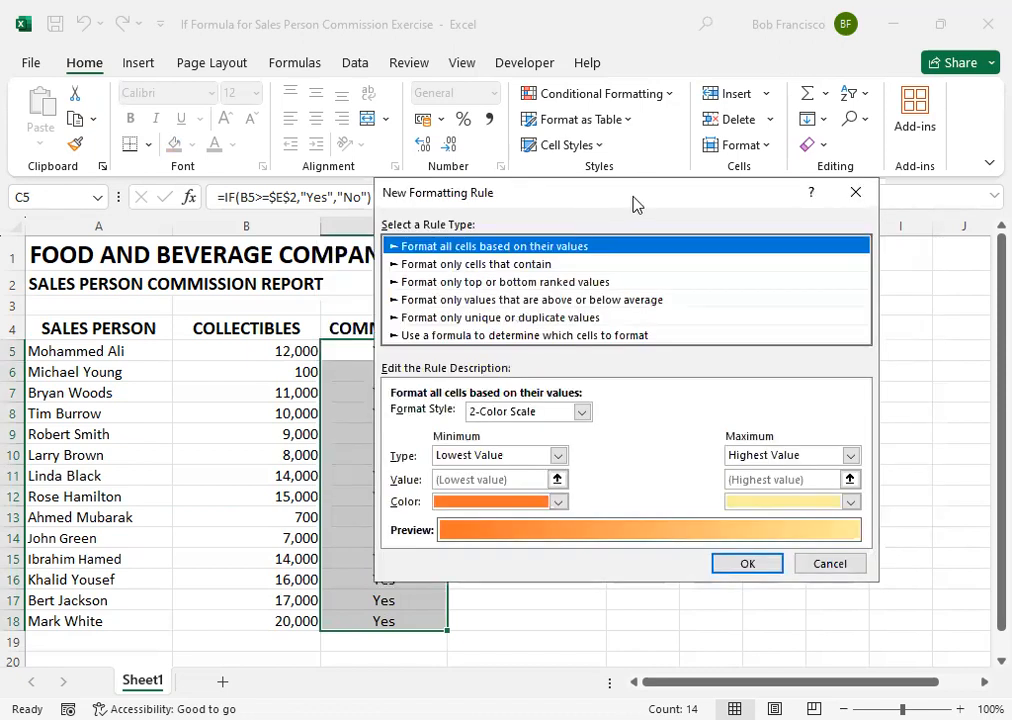
left_click_drag(632, 204, 712, 208)
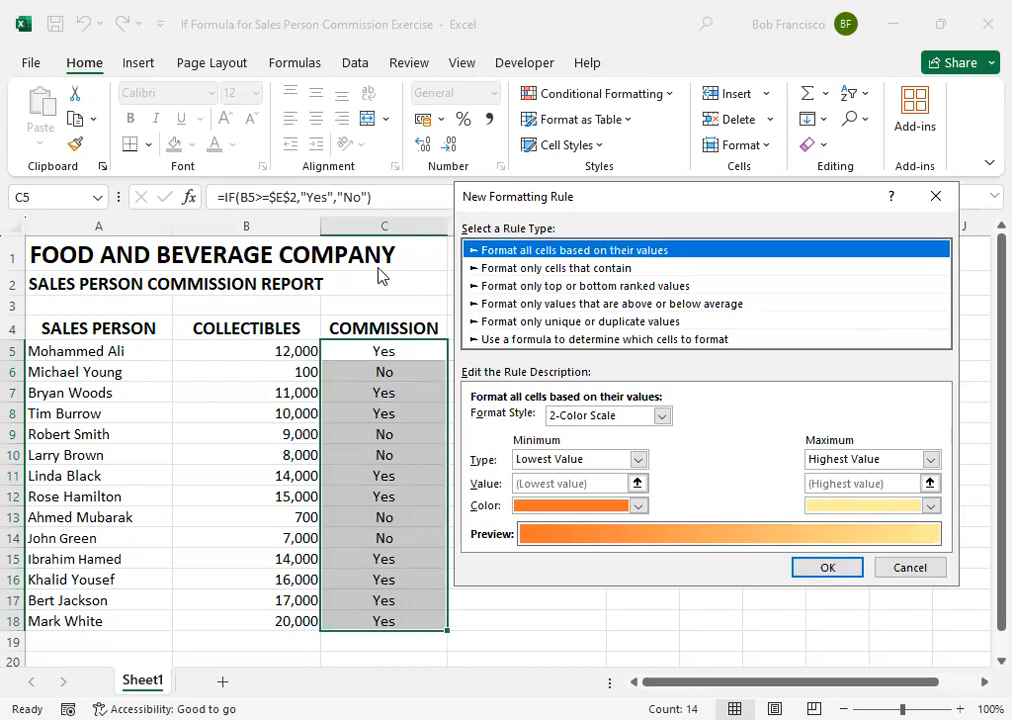
left_click(549, 270)
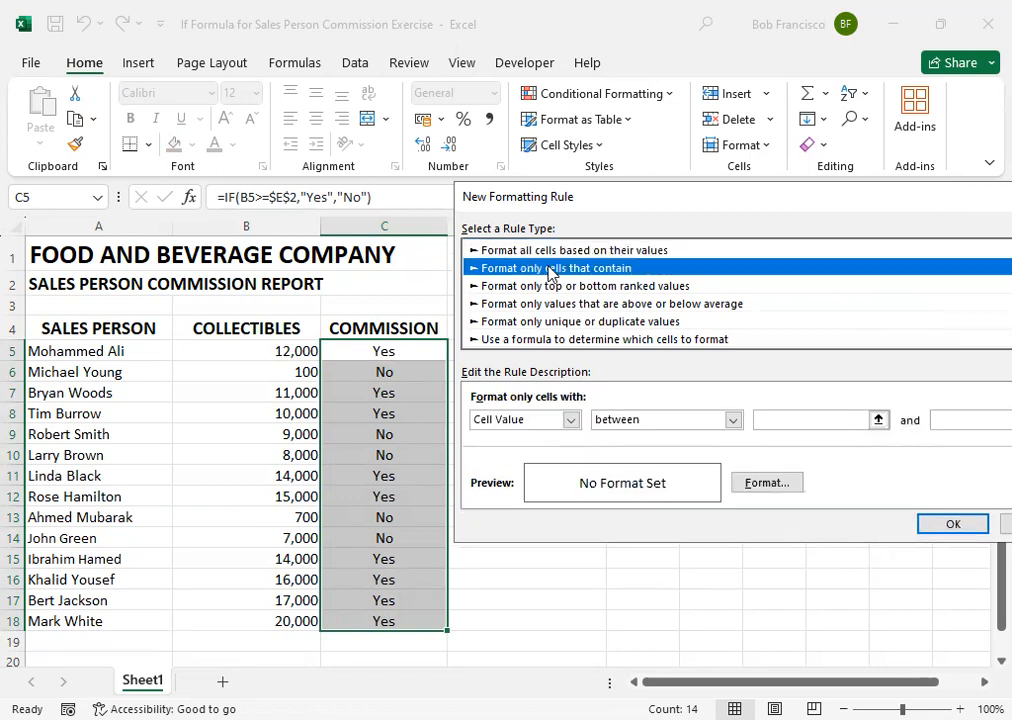
left_click(571, 421)
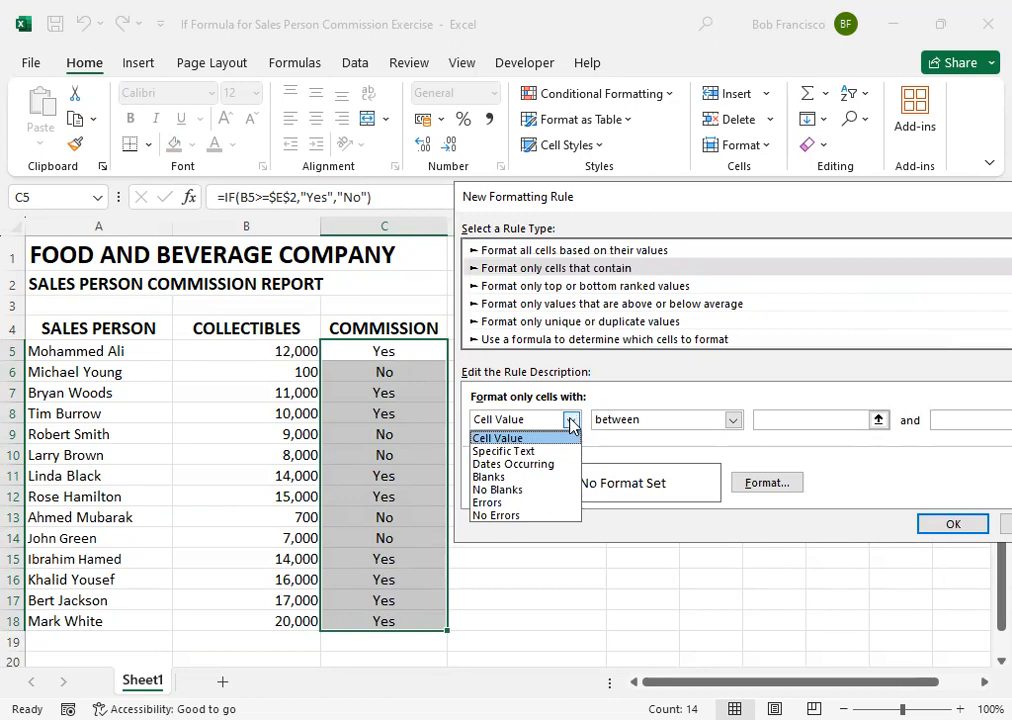
left_click(535, 458)
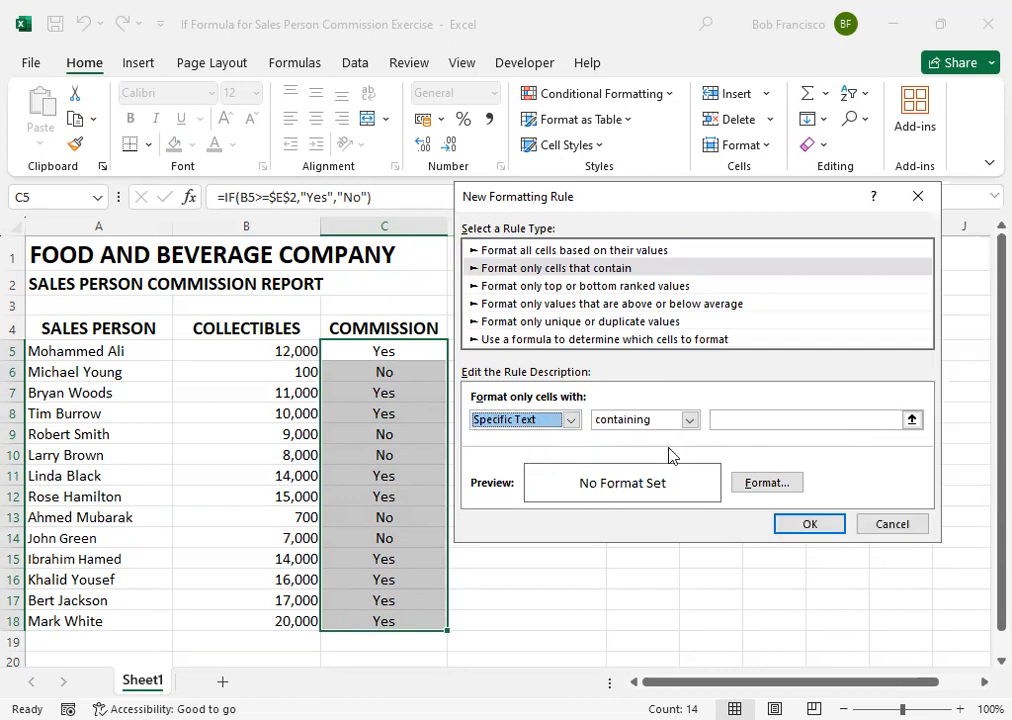
left_click(729, 421)
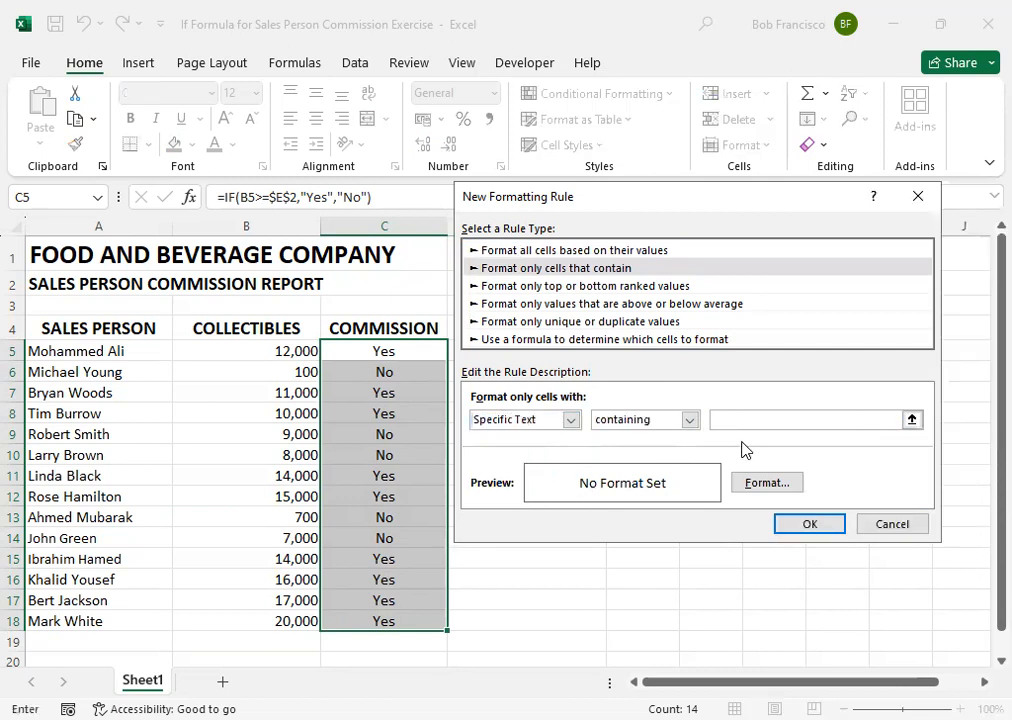
type("Yes")
Step: Format the "Yes" rule with the automatic font color and a light green fill, and add it to the rules
left_click(761, 489)
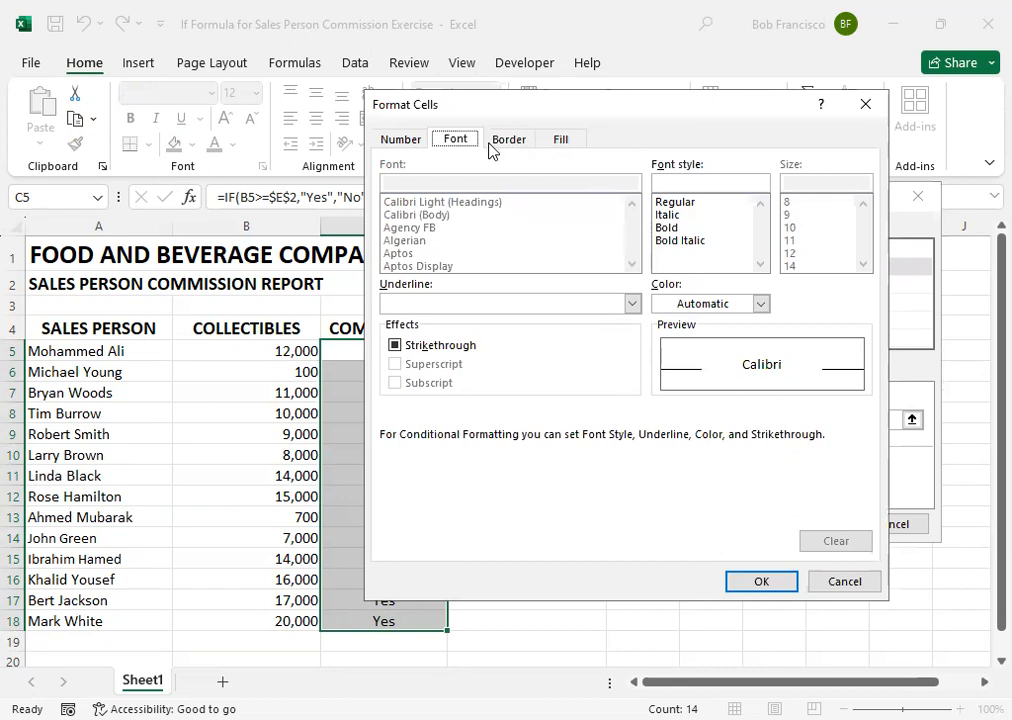
left_click(760, 304)
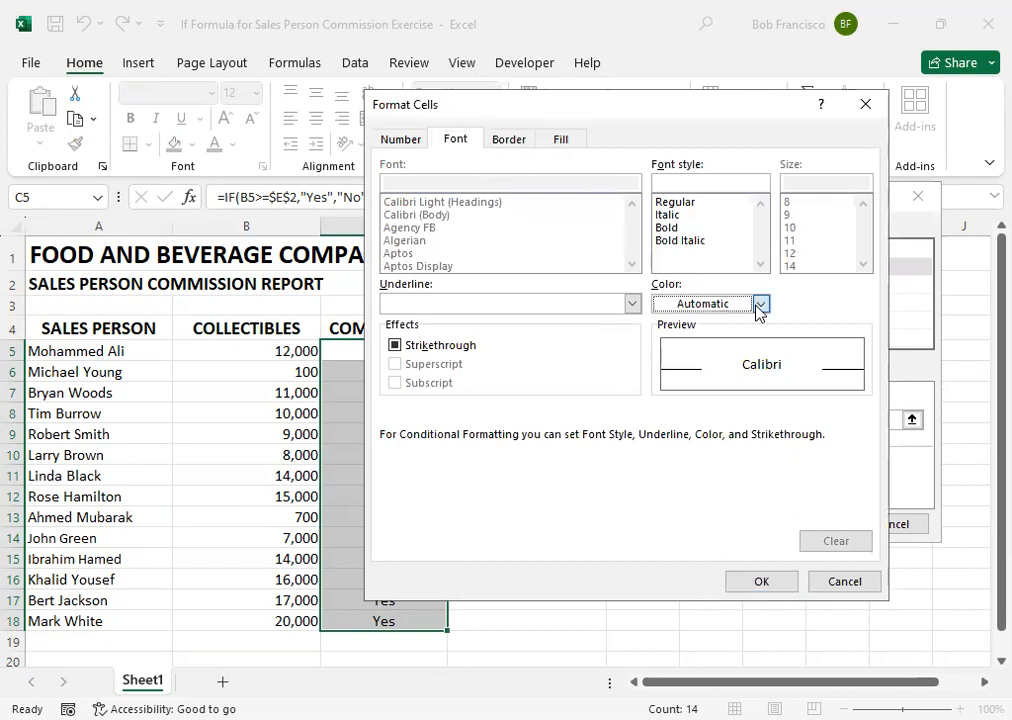
left_click(758, 306)
left_click(724, 330)
left_click(556, 145)
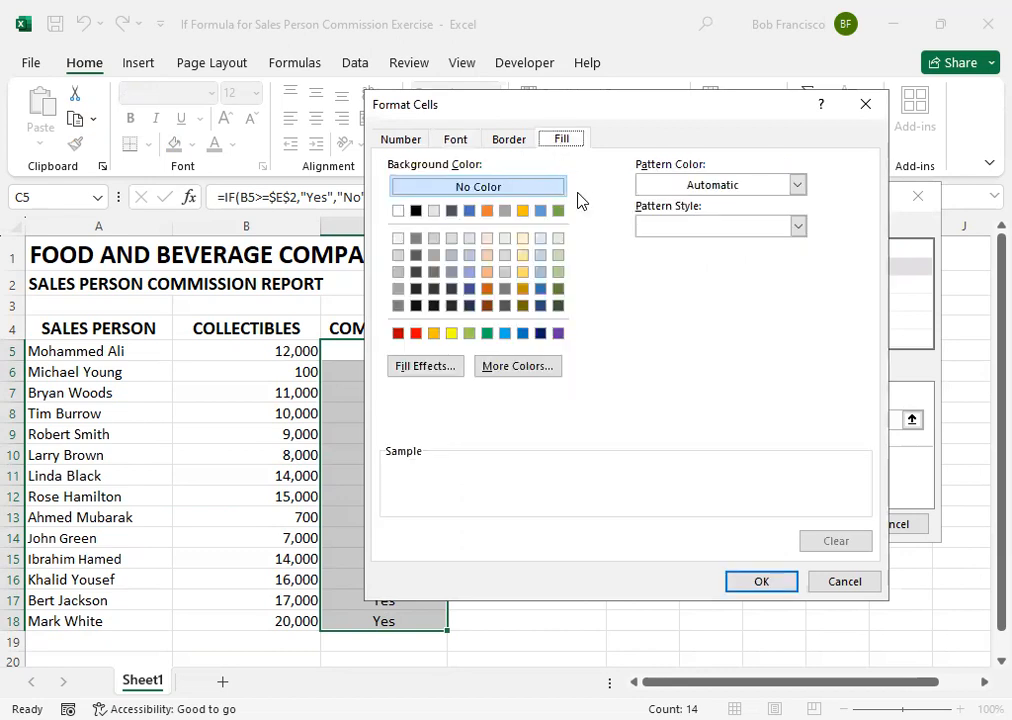
left_click(470, 335)
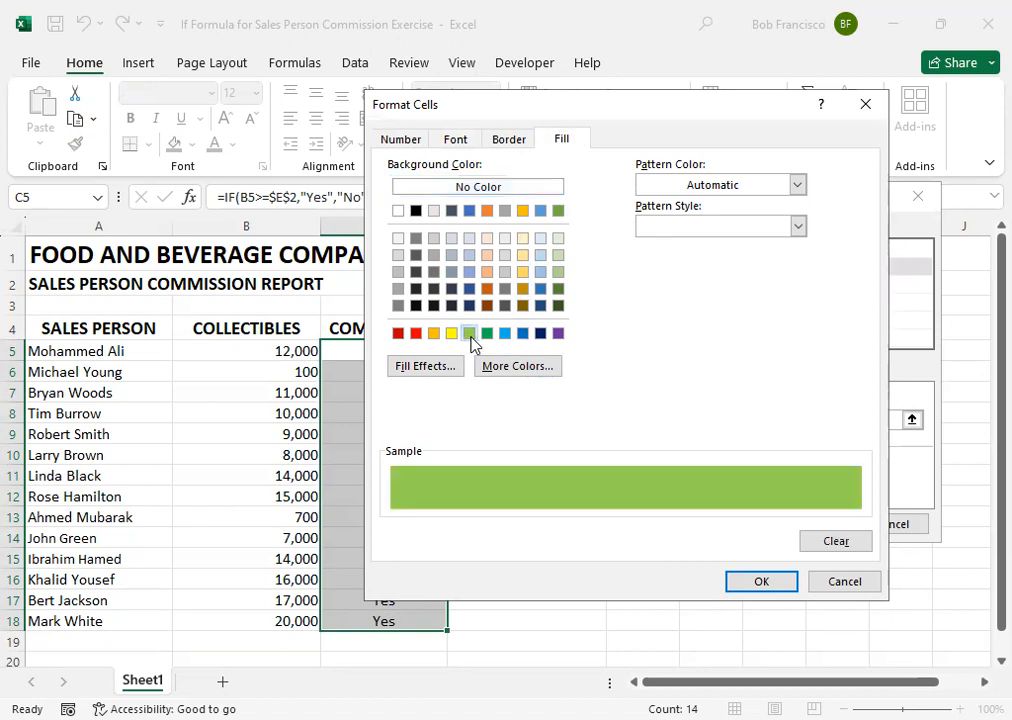
left_click(740, 583)
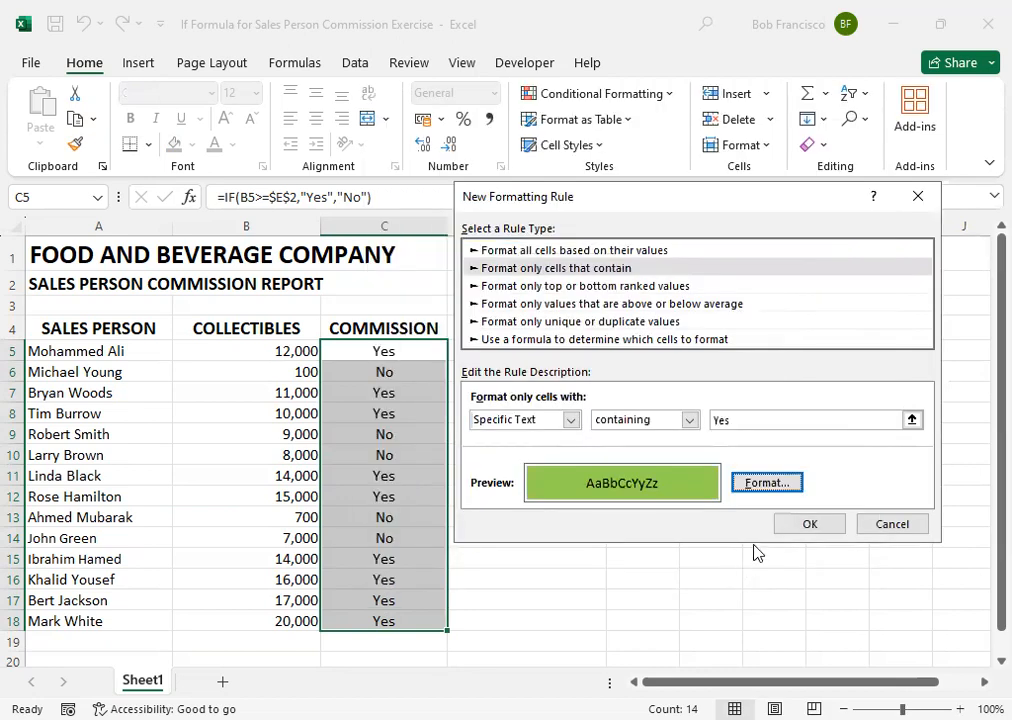
left_click(810, 526)
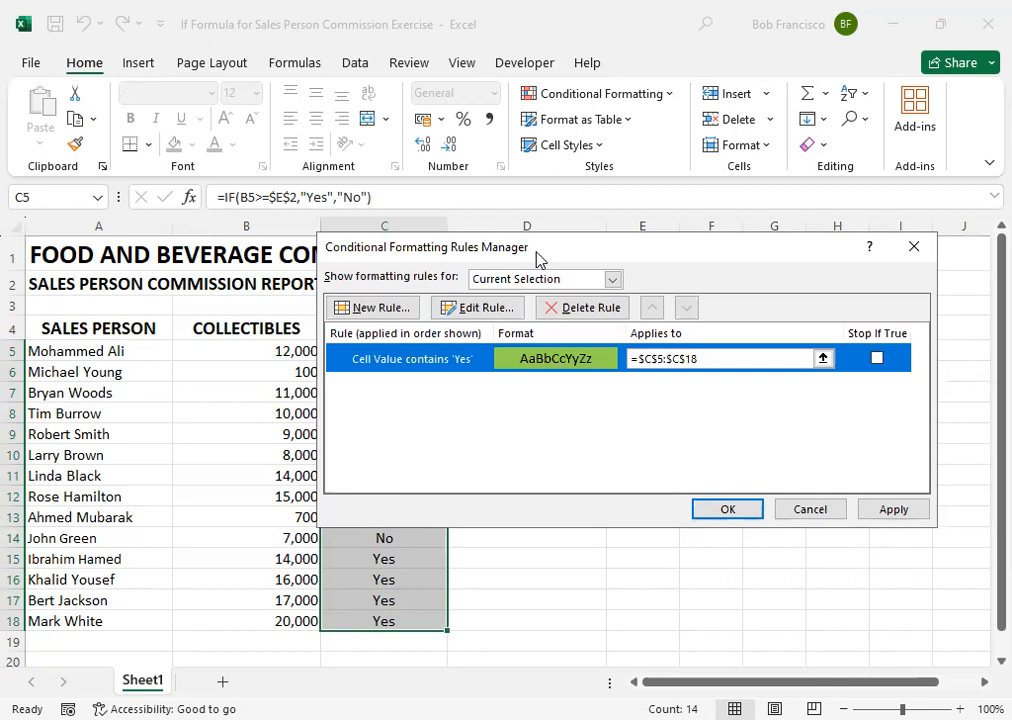
Step: Create a second formatting rule for the same range that targets cells with specific text containing "No"
left_click_drag(537, 258, 436, 248)
left_click(284, 306)
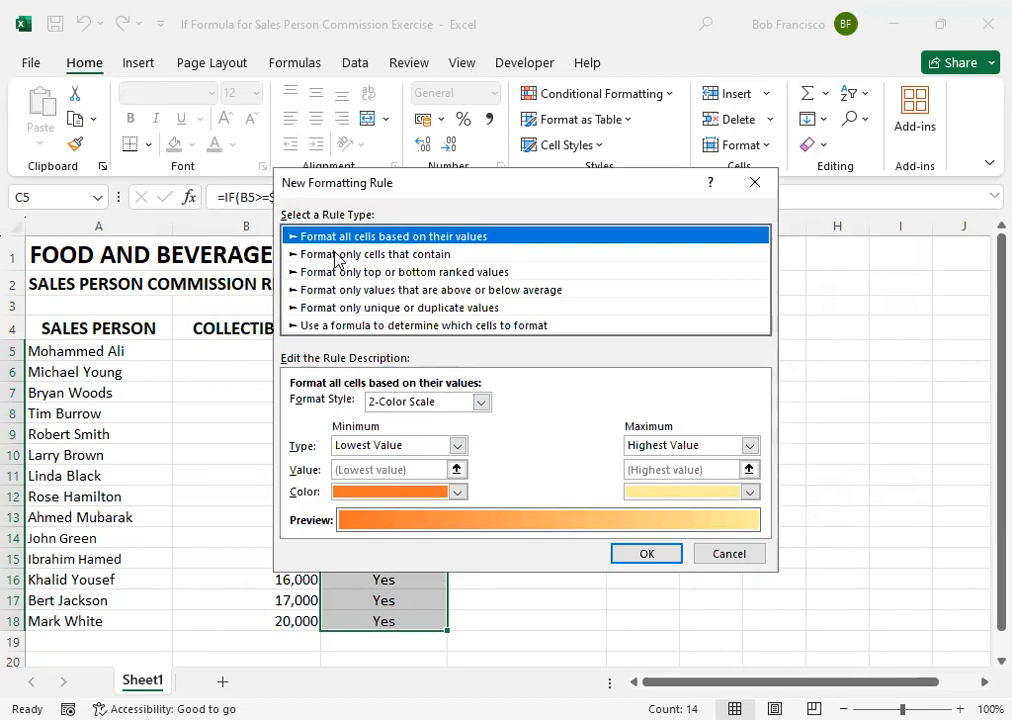
left_click(337, 256)
left_click(389, 407)
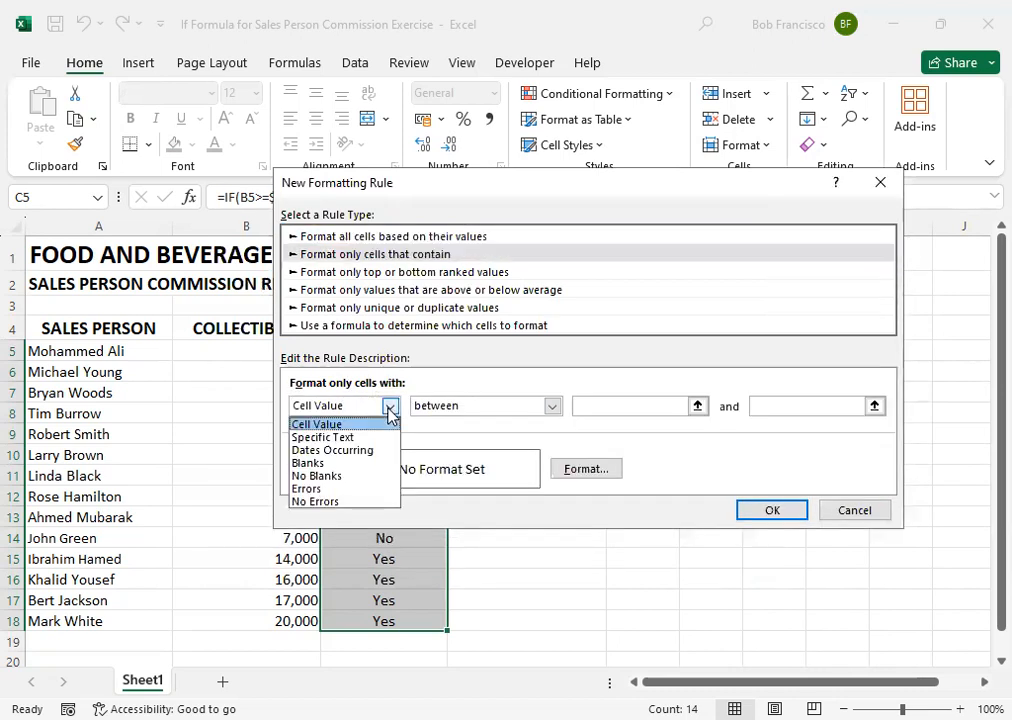
left_click(345, 440)
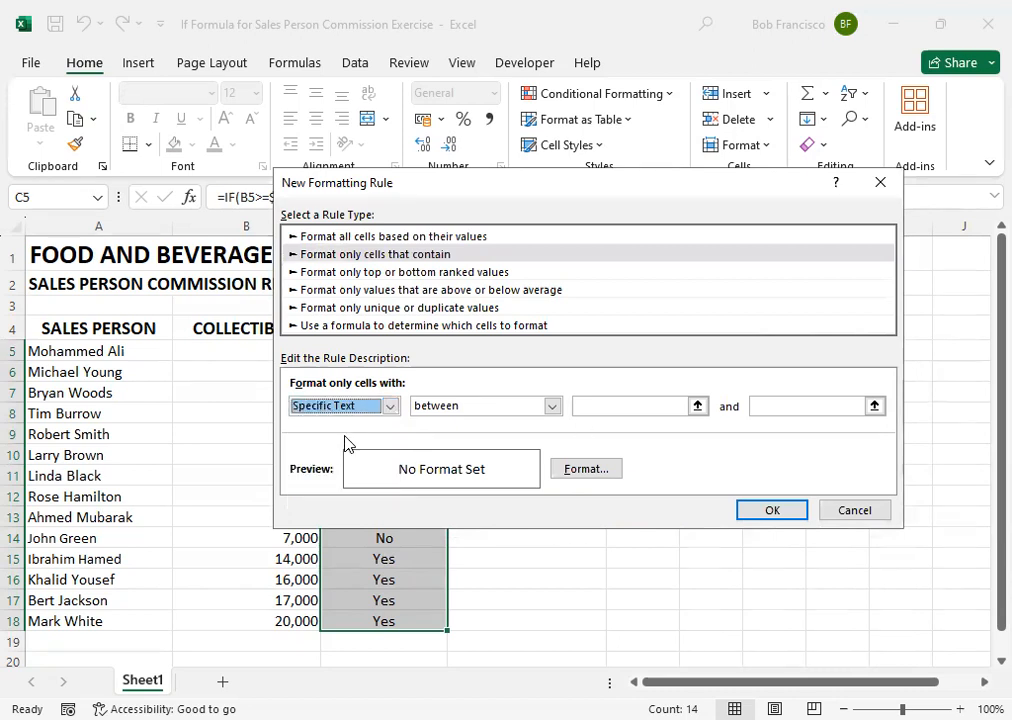
left_click(573, 405)
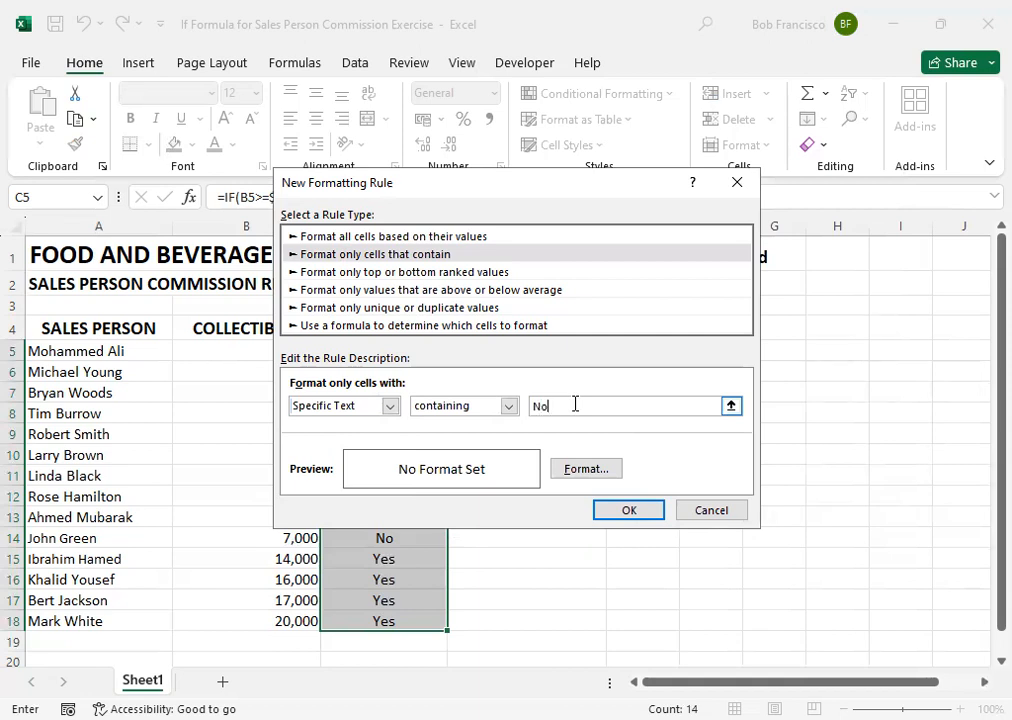
Step: Format the "No" rule with a red fill and white font, and apply both rules to the commission column
left_click(573, 468)
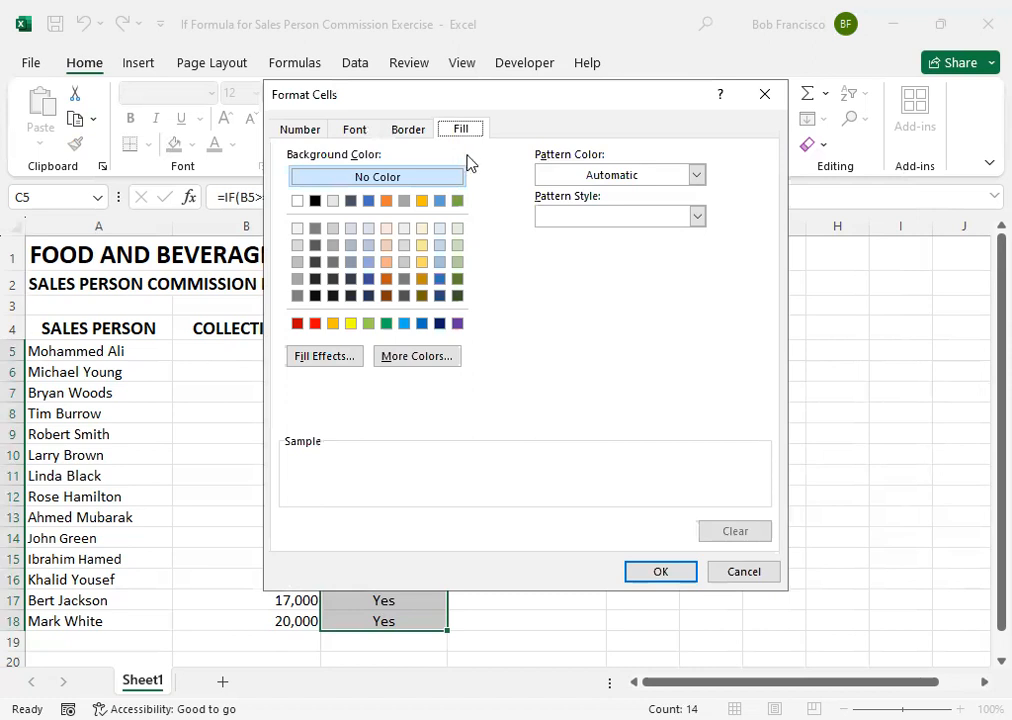
left_click(314, 325)
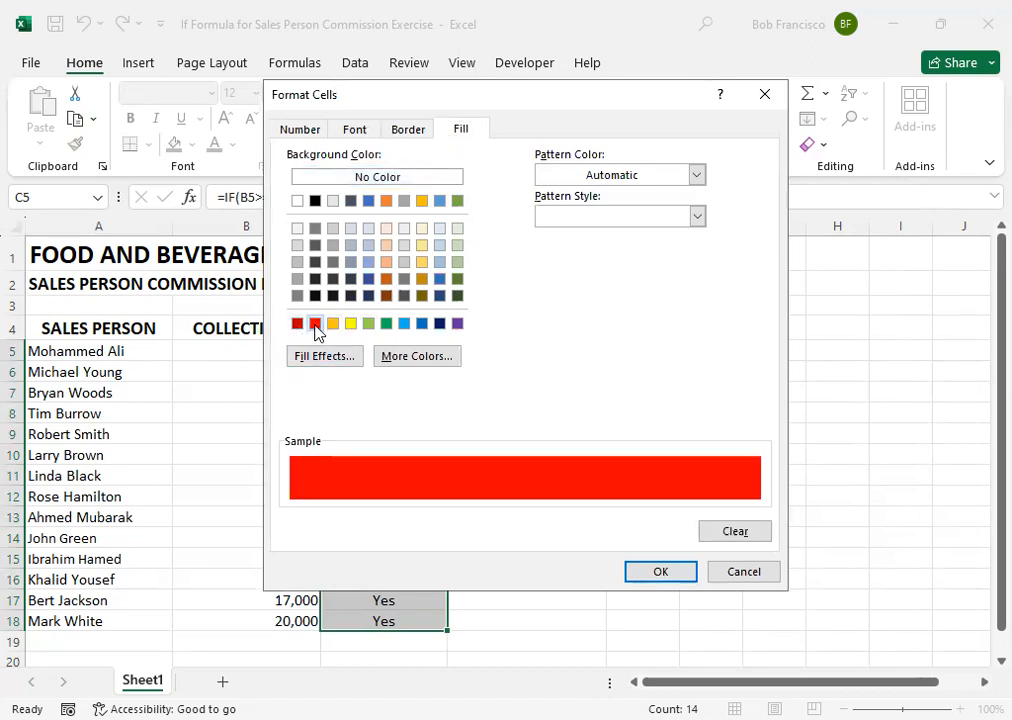
left_click(355, 131)
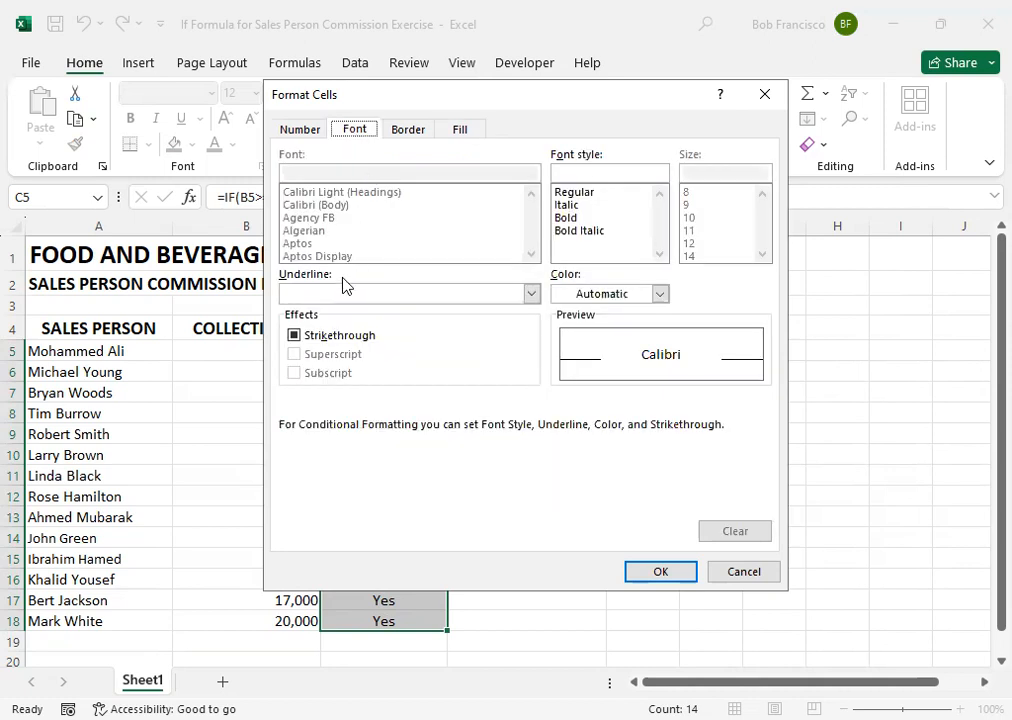
left_click(660, 297)
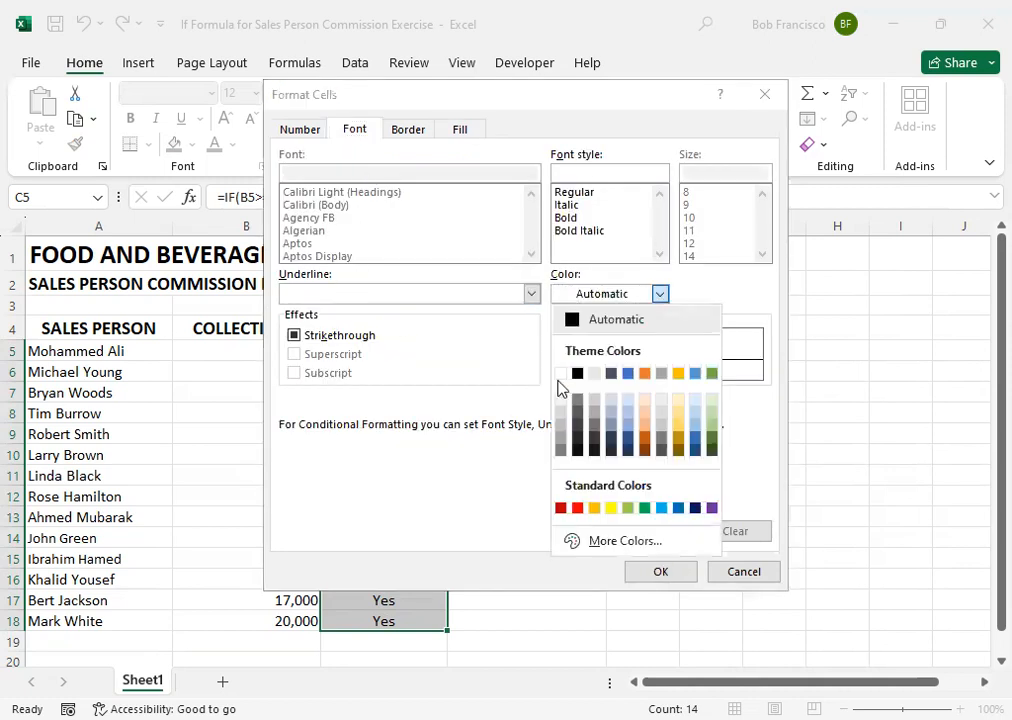
left_click(559, 373)
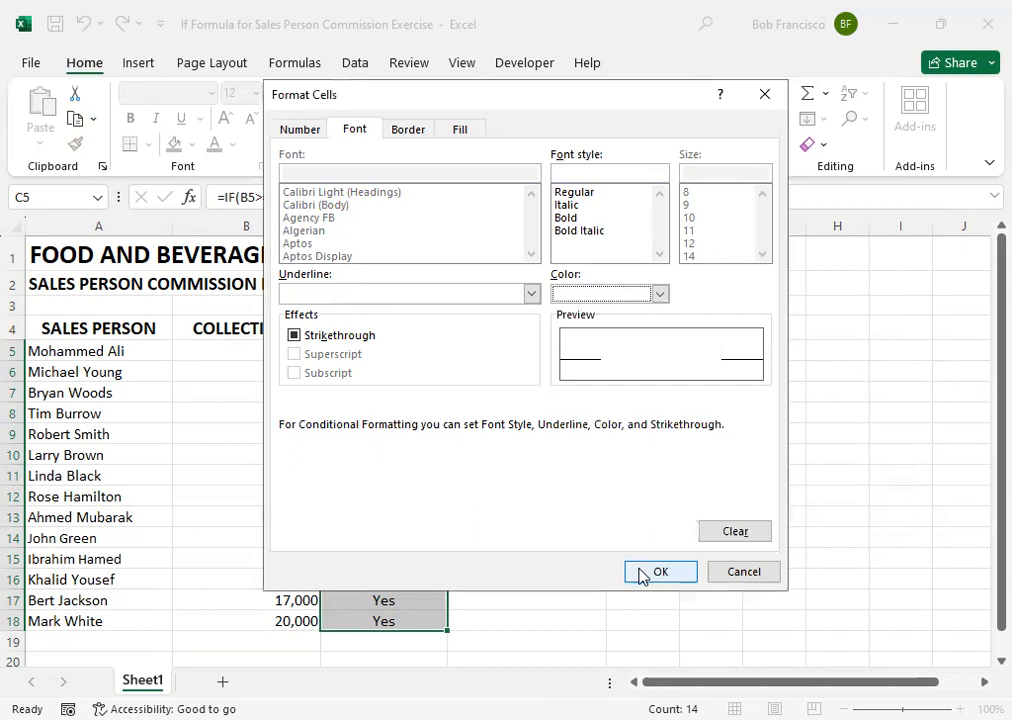
key("Return")
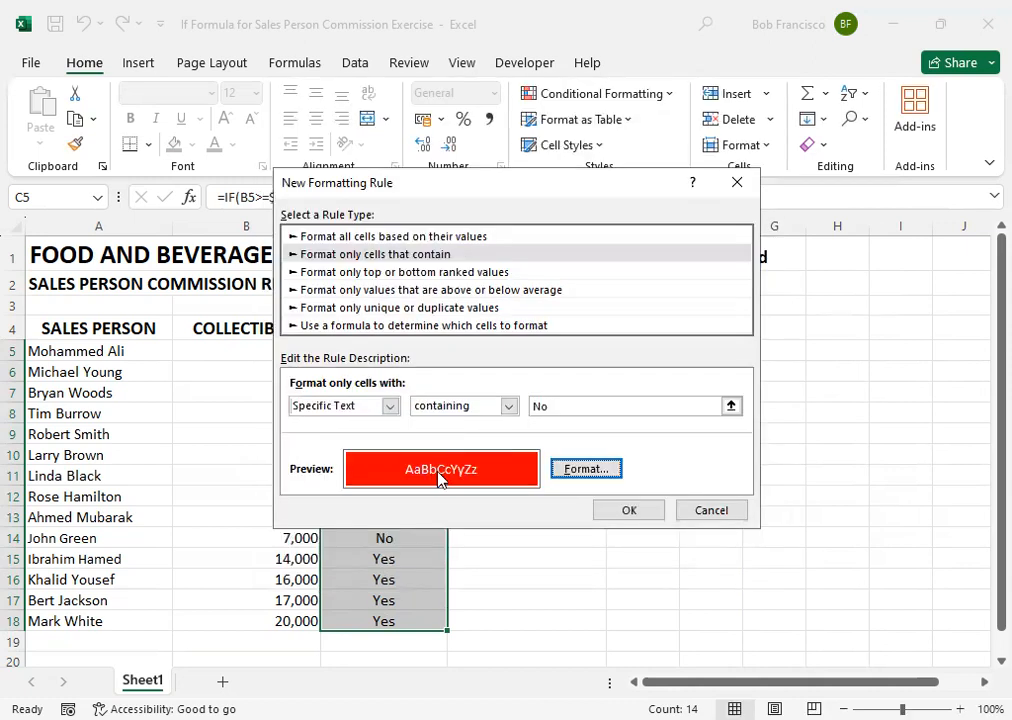
left_click(621, 513)
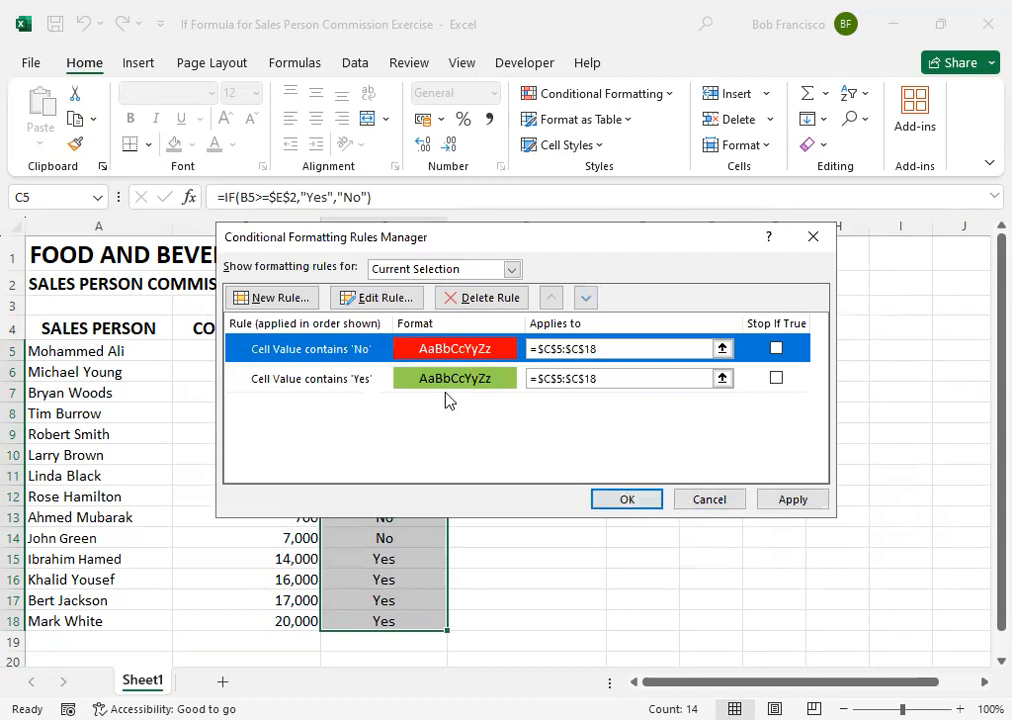
left_click(621, 497)
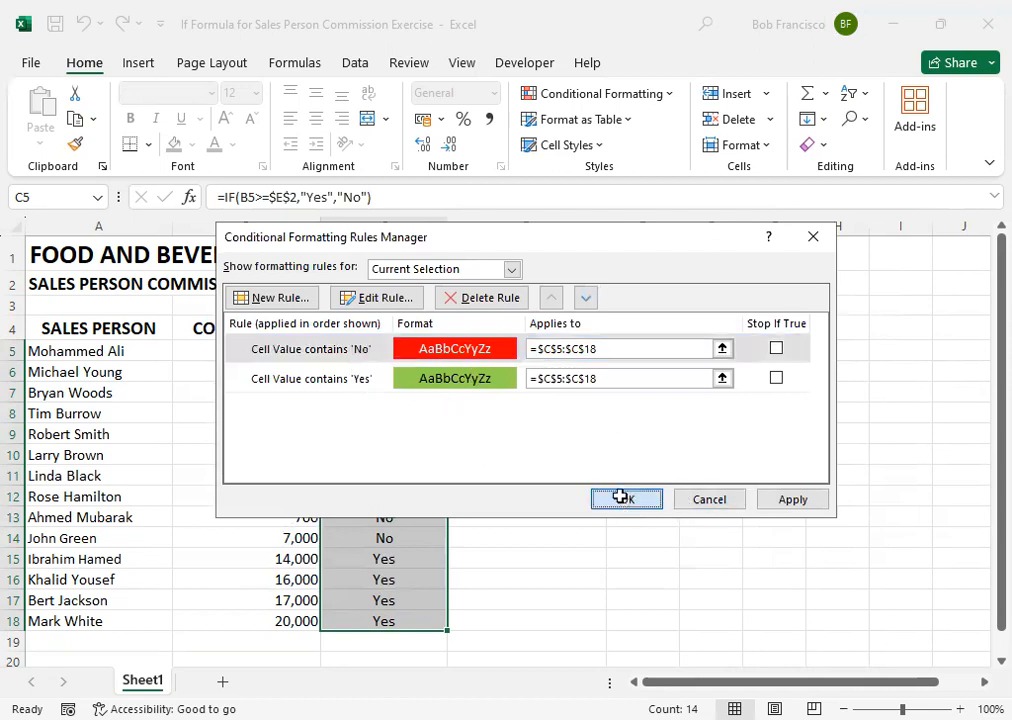
Step: Check the Yes and No highlighting of the upper commission cells in column C against their collectibles
left_click(410, 434)
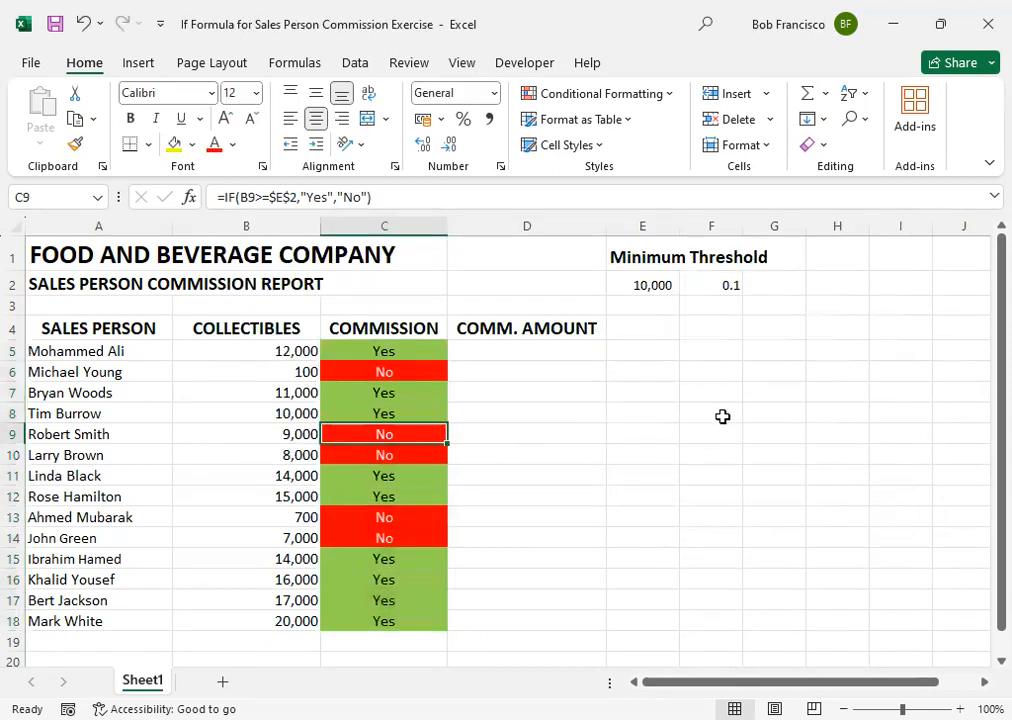
key("Up")
key("Up")
key("Up")
key("Up")
key("Down")
key("Down")
key("Down")
key("Down")
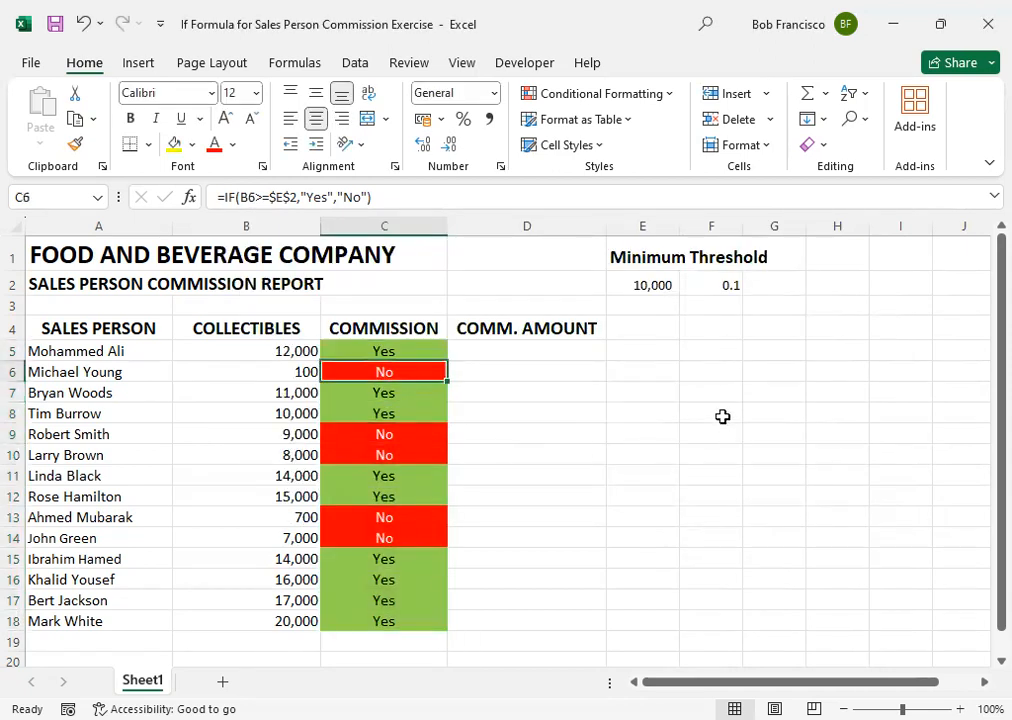
key("Down")
key("Up")
key("Up")
key("Up")
key("Up")
key("Up")
key("Up")
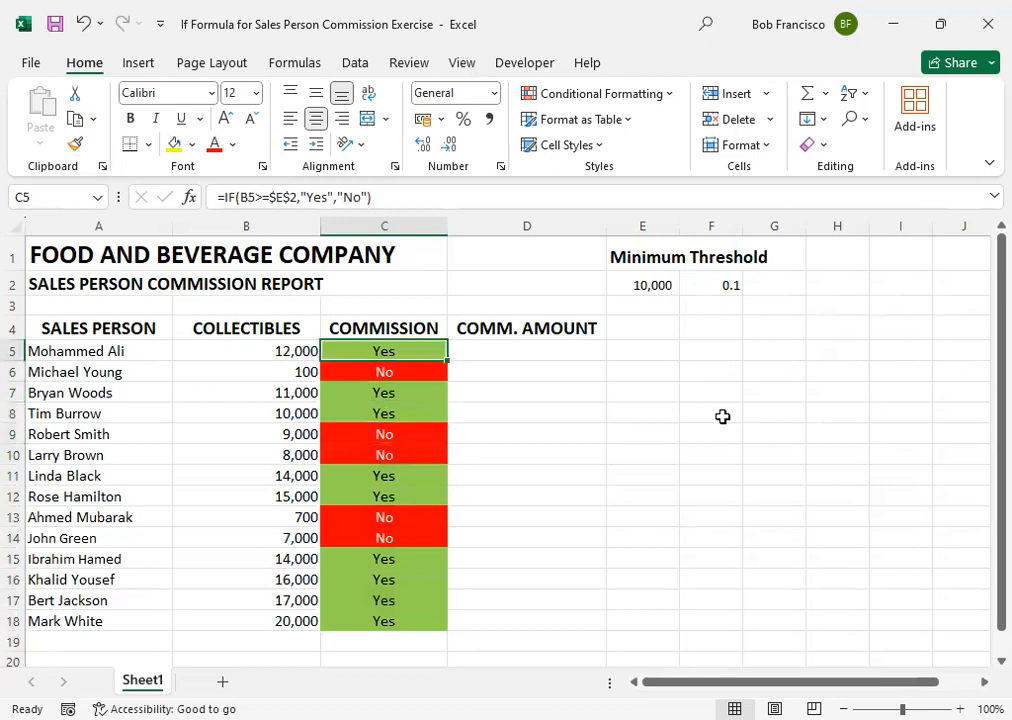
key("Down")
key("Down")
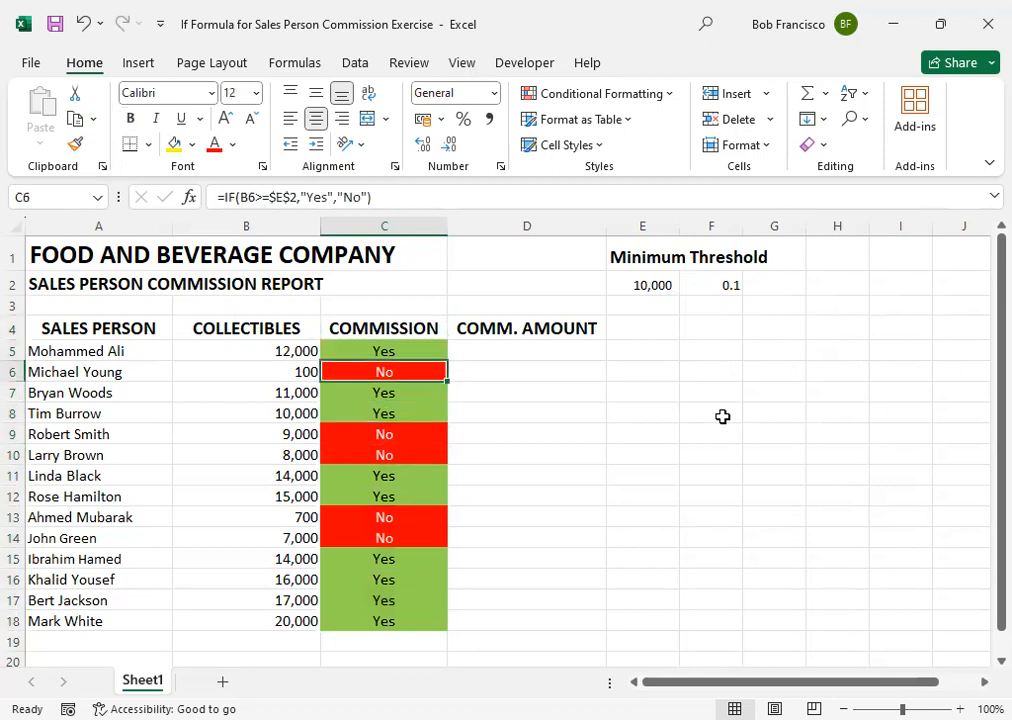
key("Down")
key("Down")
key("Down")
key("Down")
key("Down")
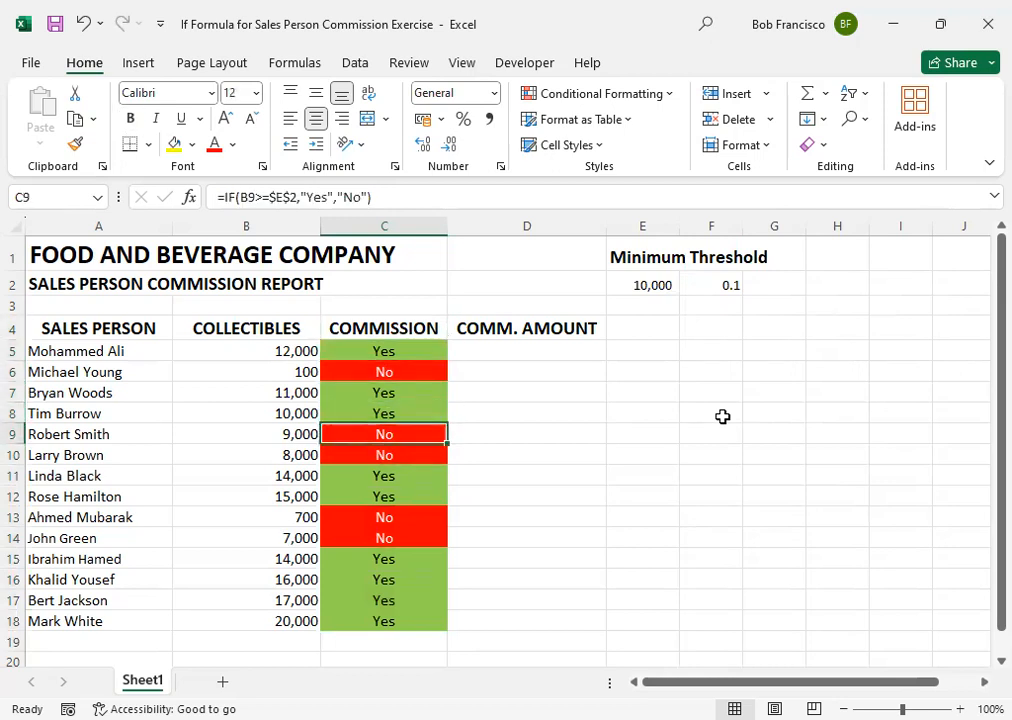
key("Up")
key("Up")
key("Up")
key("Up")
key("Up")
key("Up")
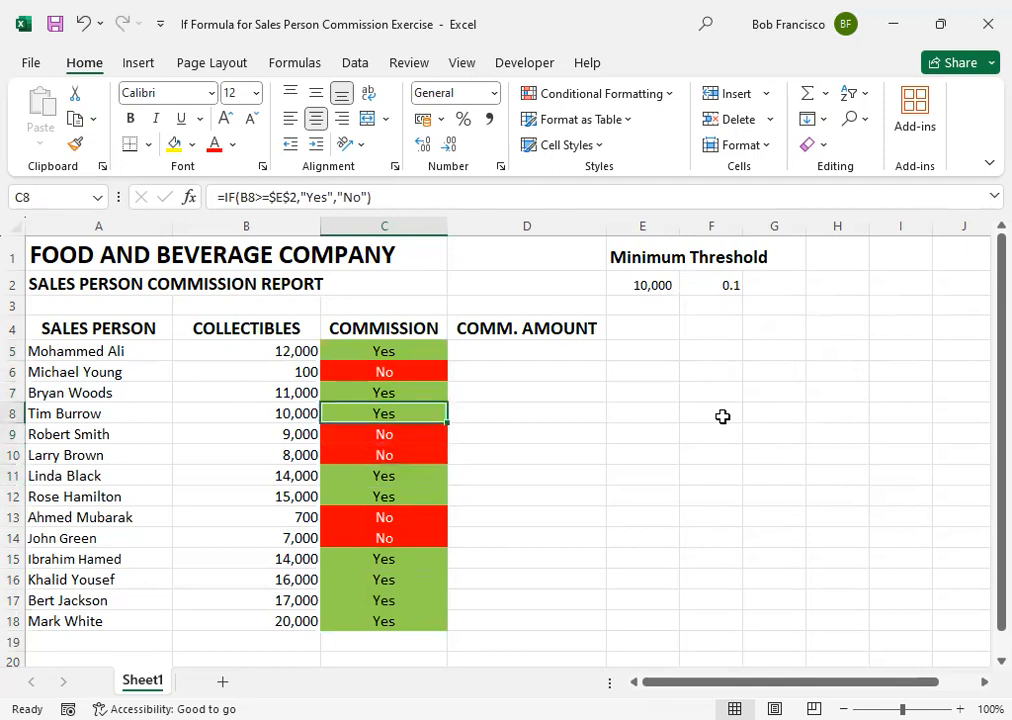
Step: Compare the Yes/No commission results with the collectibles for the salespeople in rows 5 to 10
key("Down")
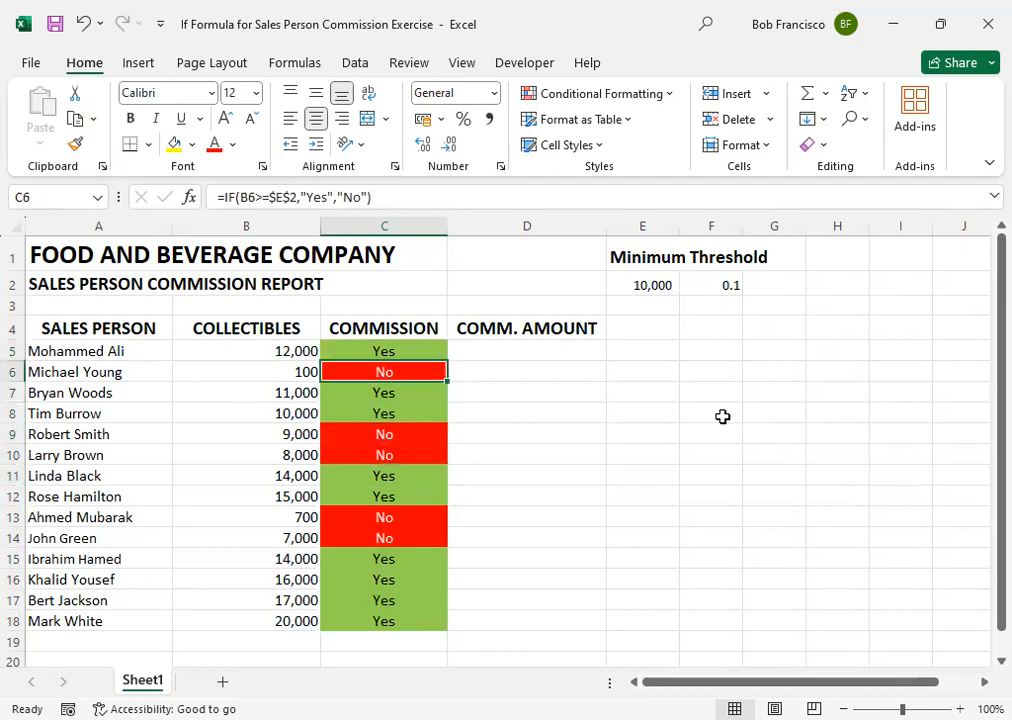
key("Left")
key("Left")
key("Right")
key("Down")
key("Down")
key("Down")
key("Left")
key("Down")
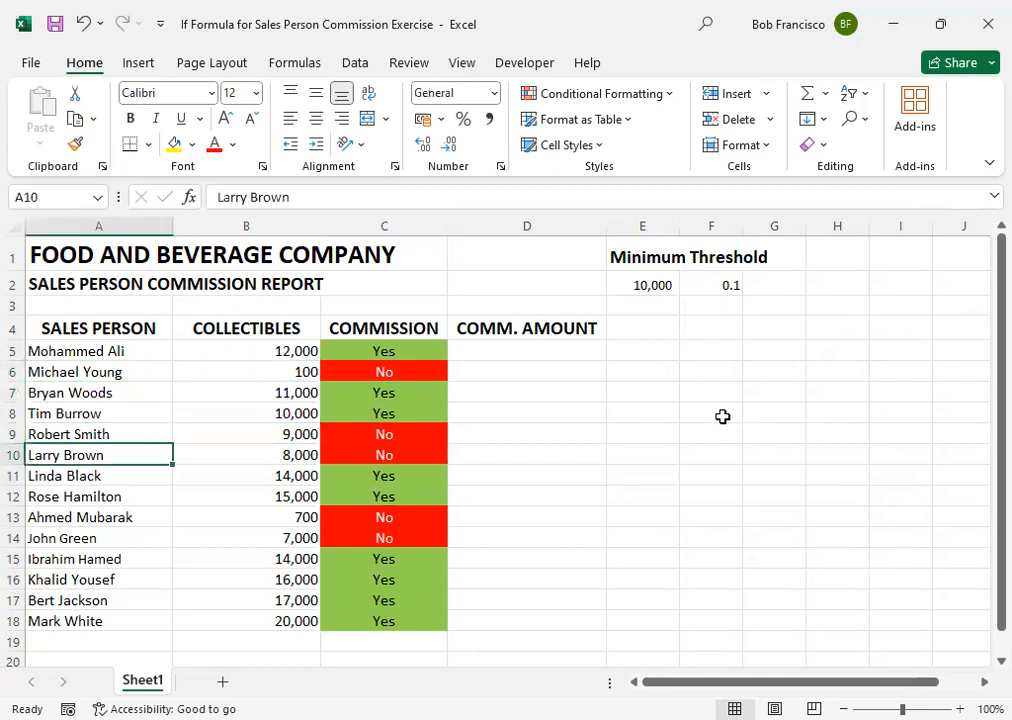
key("Right")
key("Left")
key("Right")
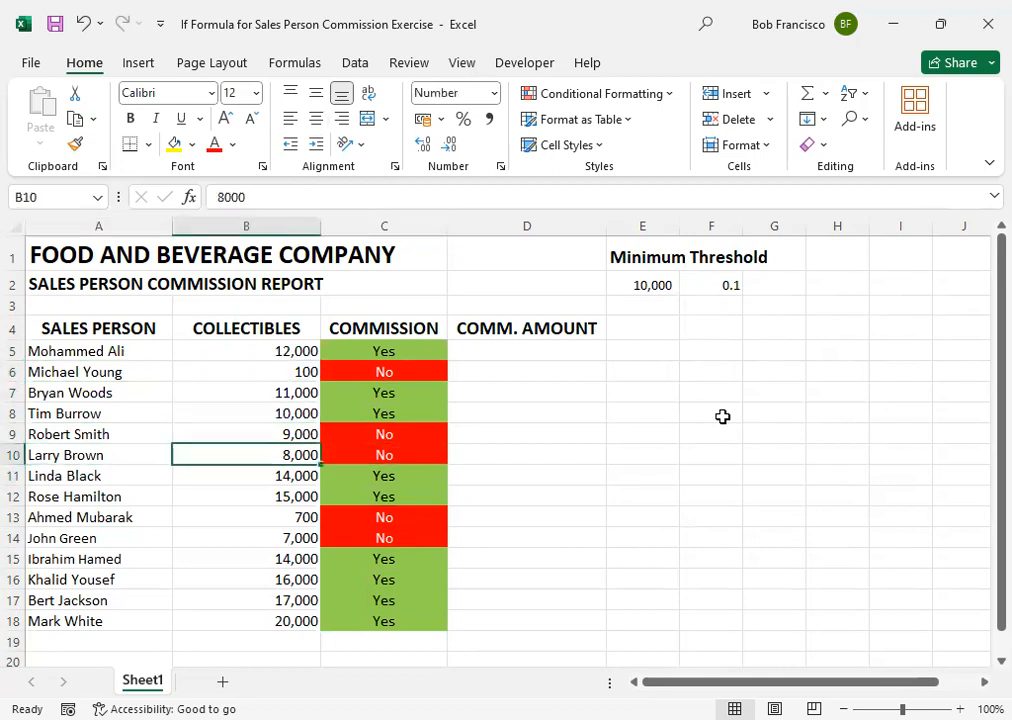
key("Right")
key("Up")
key("Up")
key("Up")
key("Up")
key("Up")
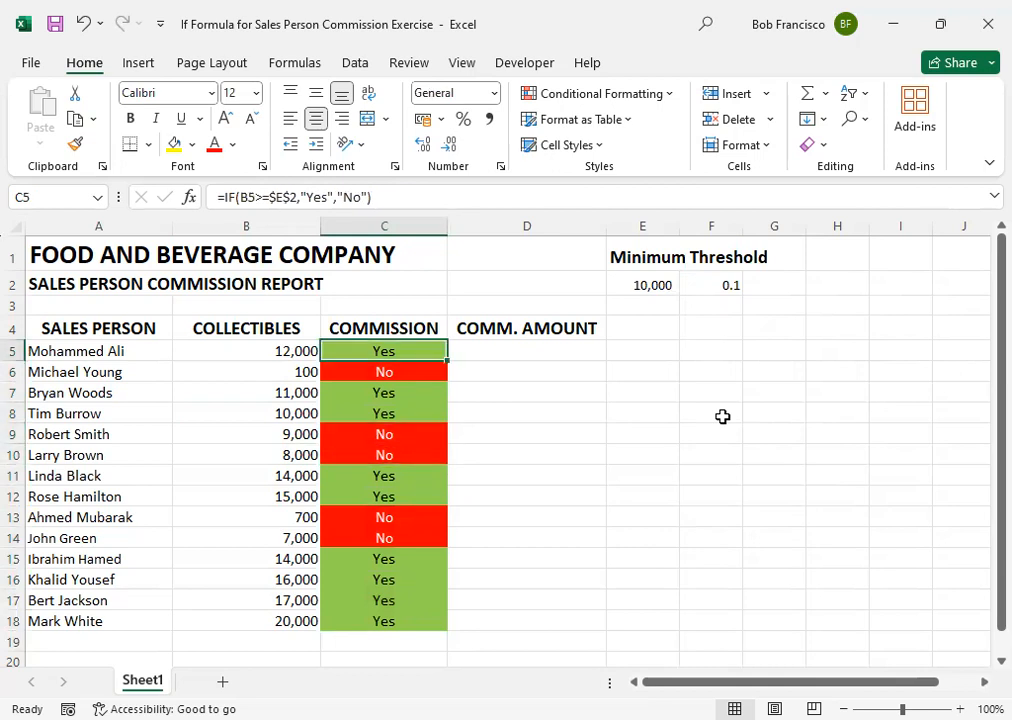
Step: Begin the commission amount formula in D5 with the condition C5="Yes" followed by a comma
key("Right")
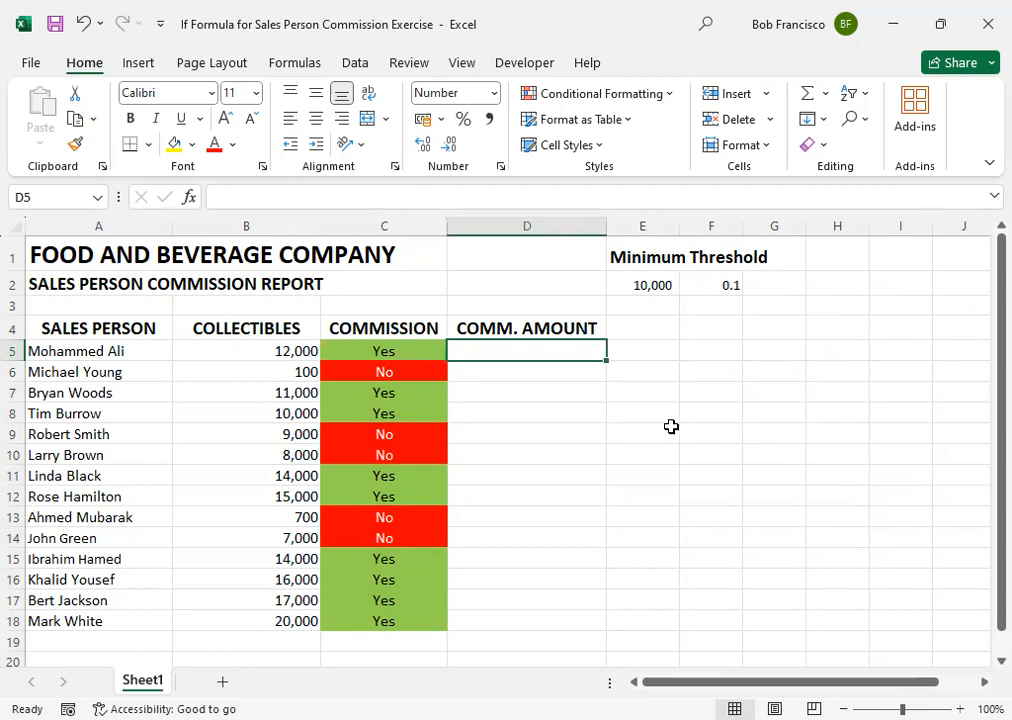
left_click(422, 396)
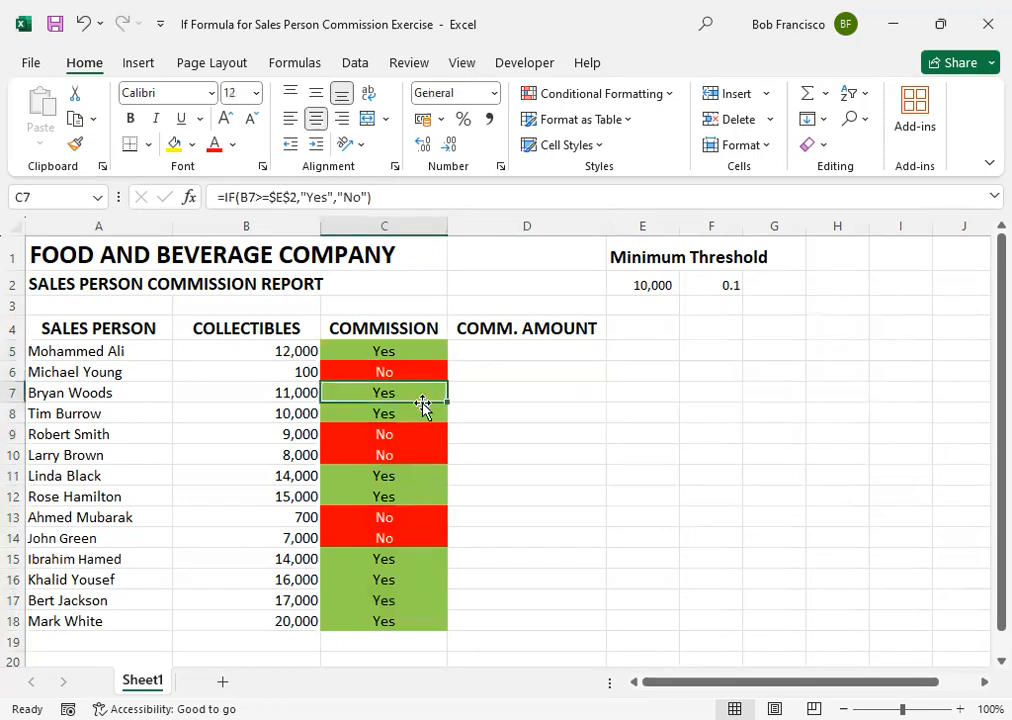
left_click(418, 414)
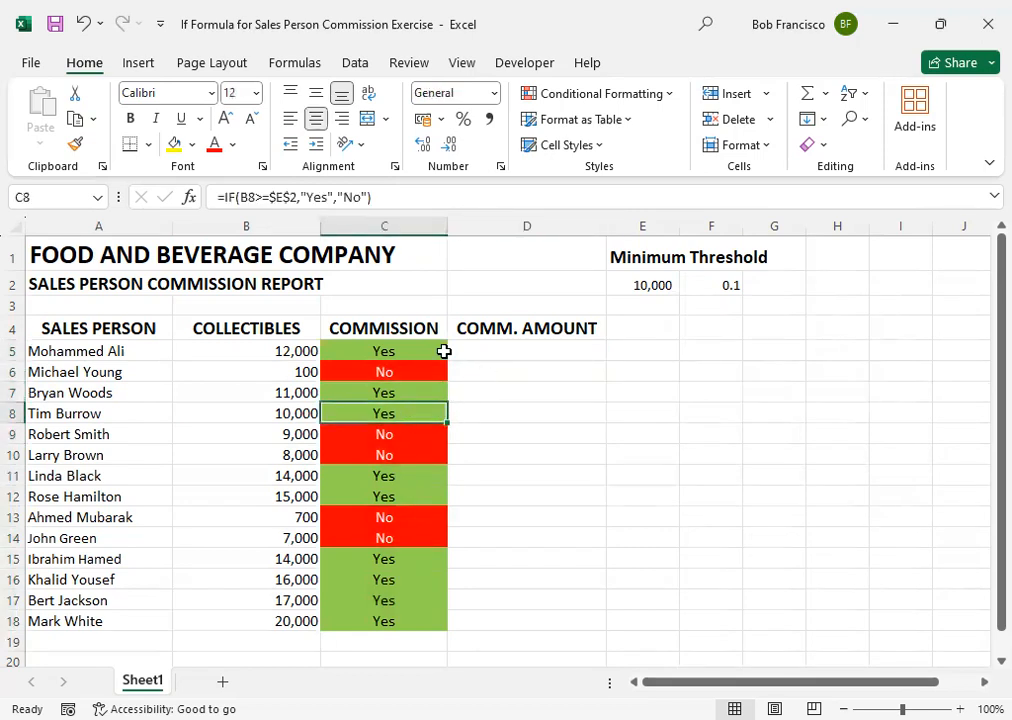
left_click(526, 353)
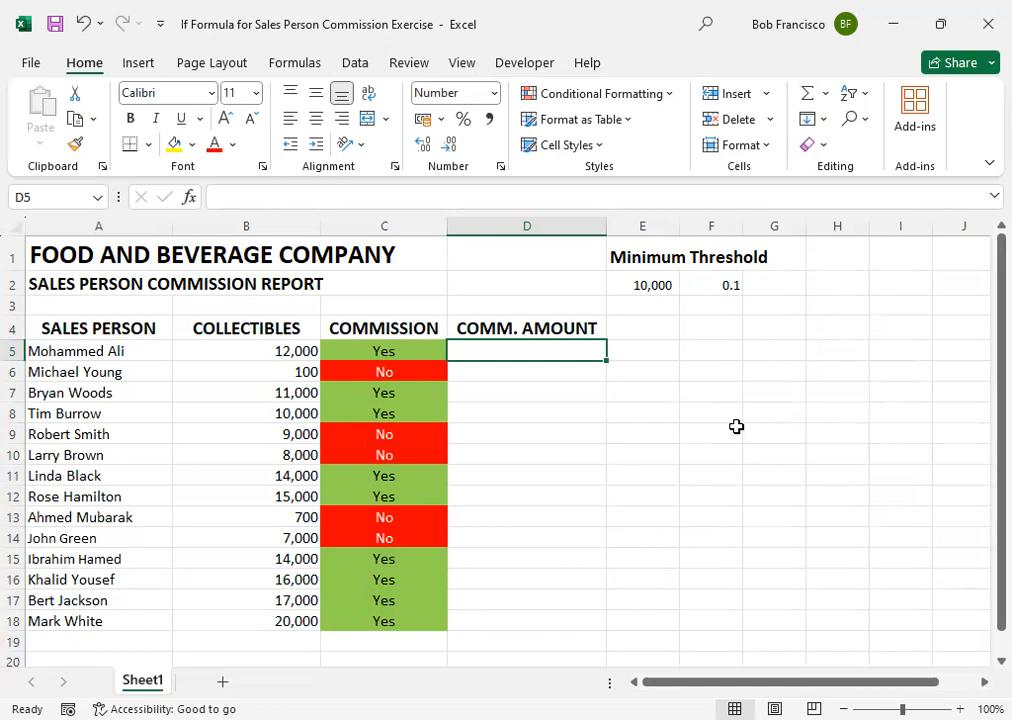
left_click(734, 282)
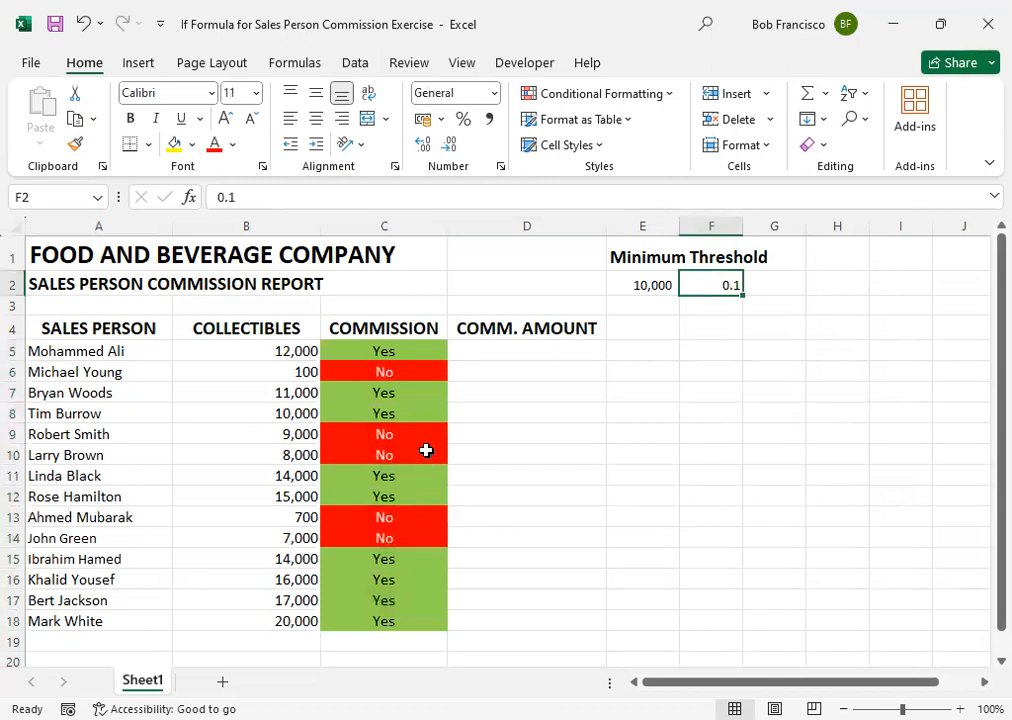
left_click(495, 352)
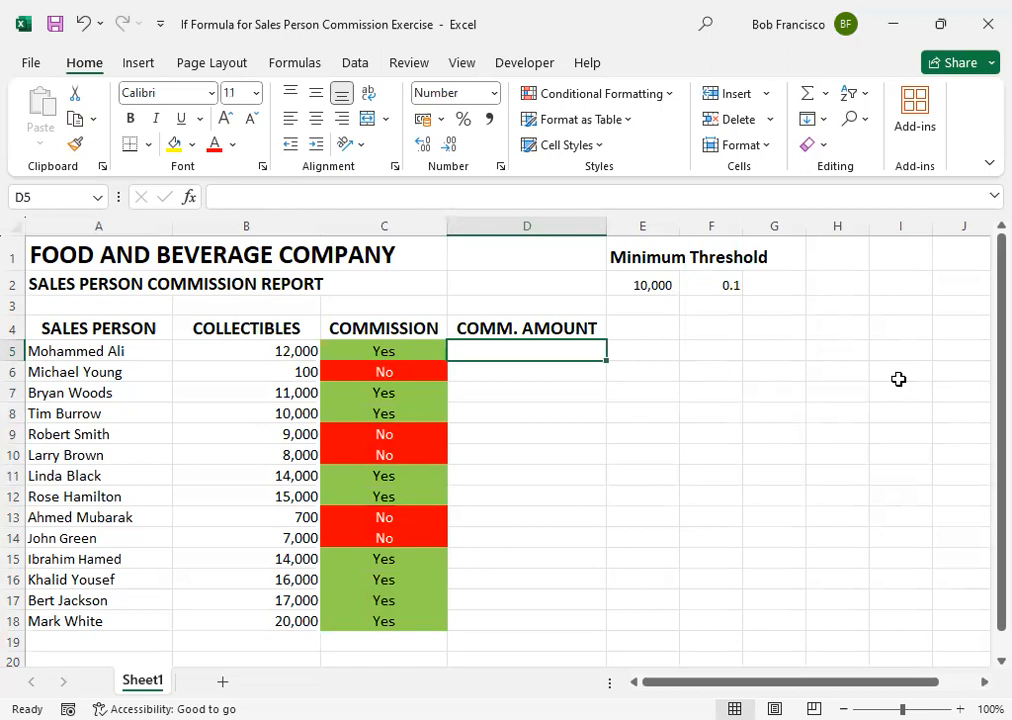
type("=")
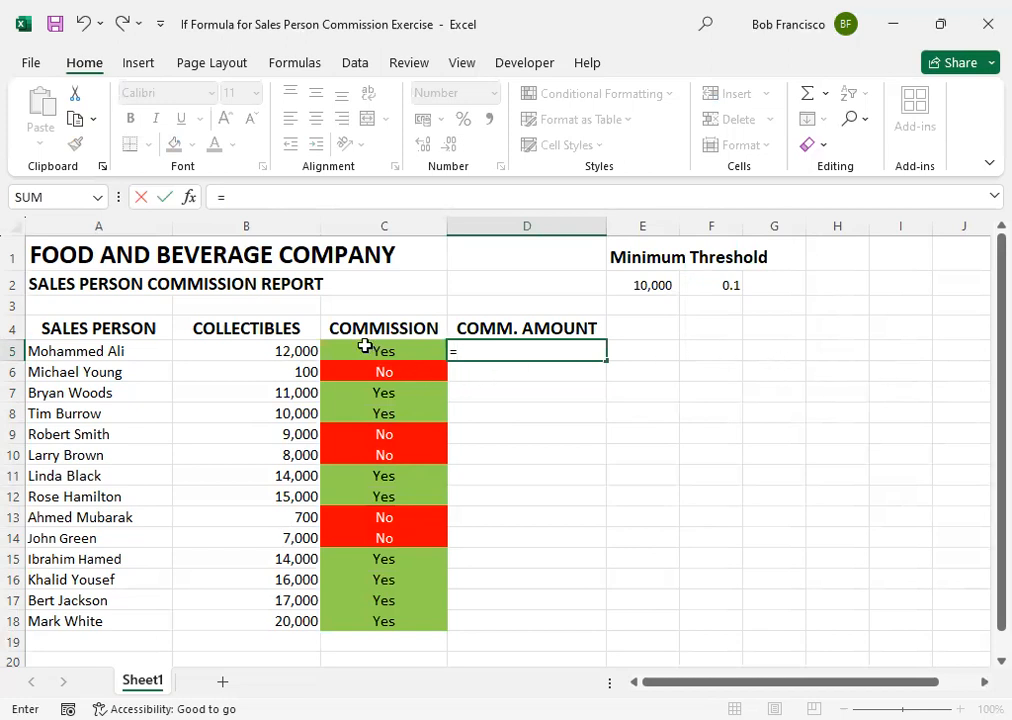
left_click(366, 348)
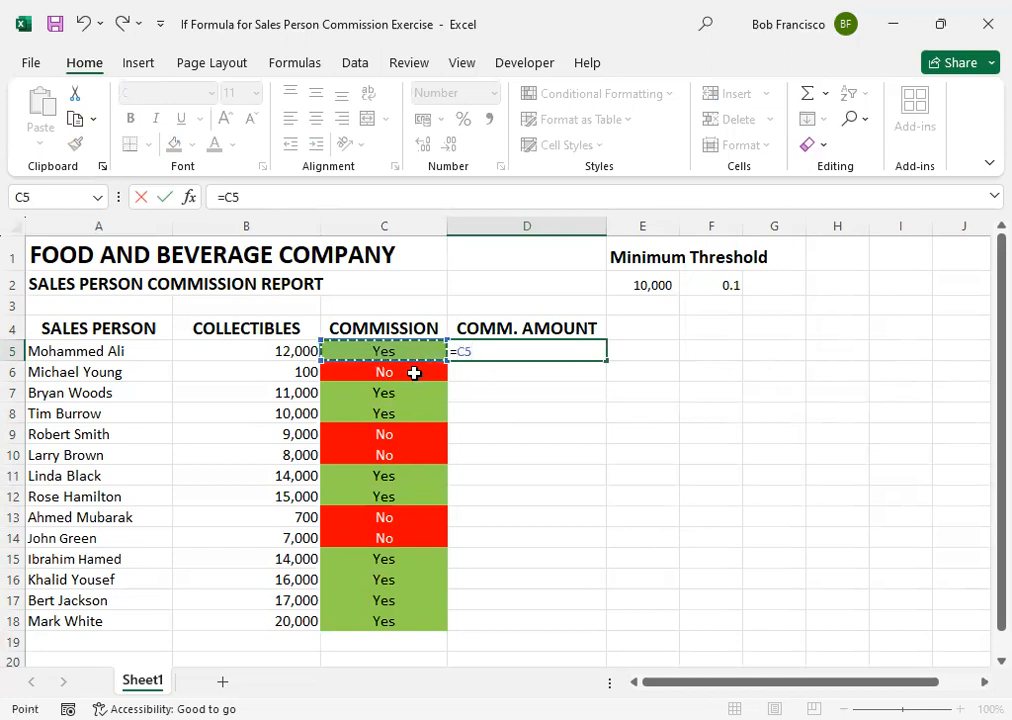
type("=")
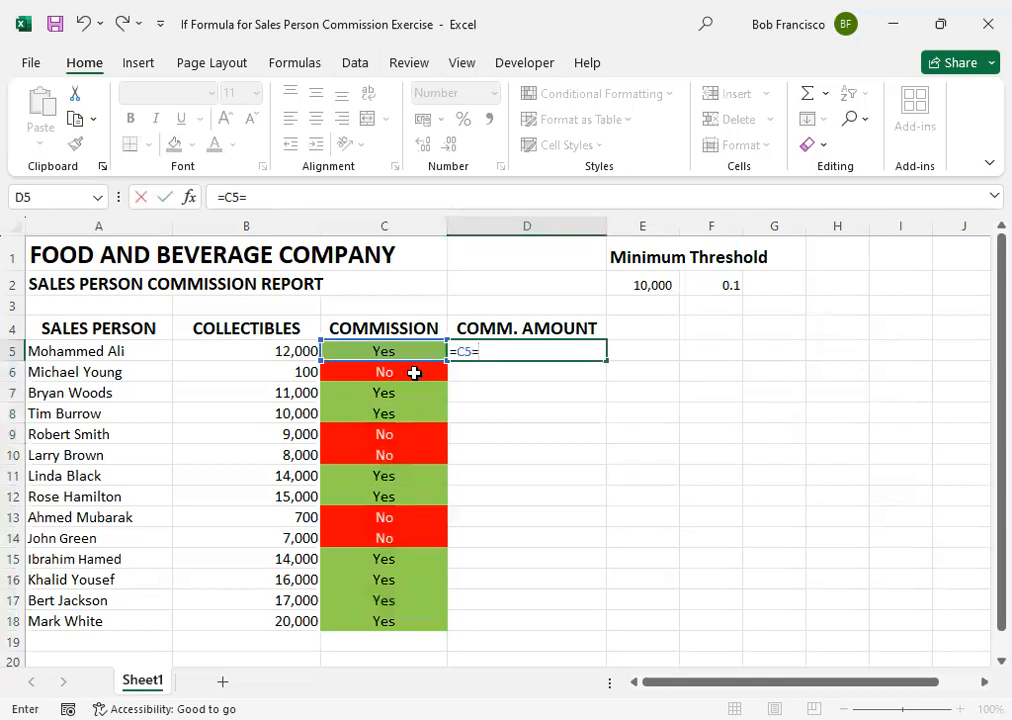
type("\"")
type("Yes")
type("\",")
key("Left")
key("Left")
key("Left")
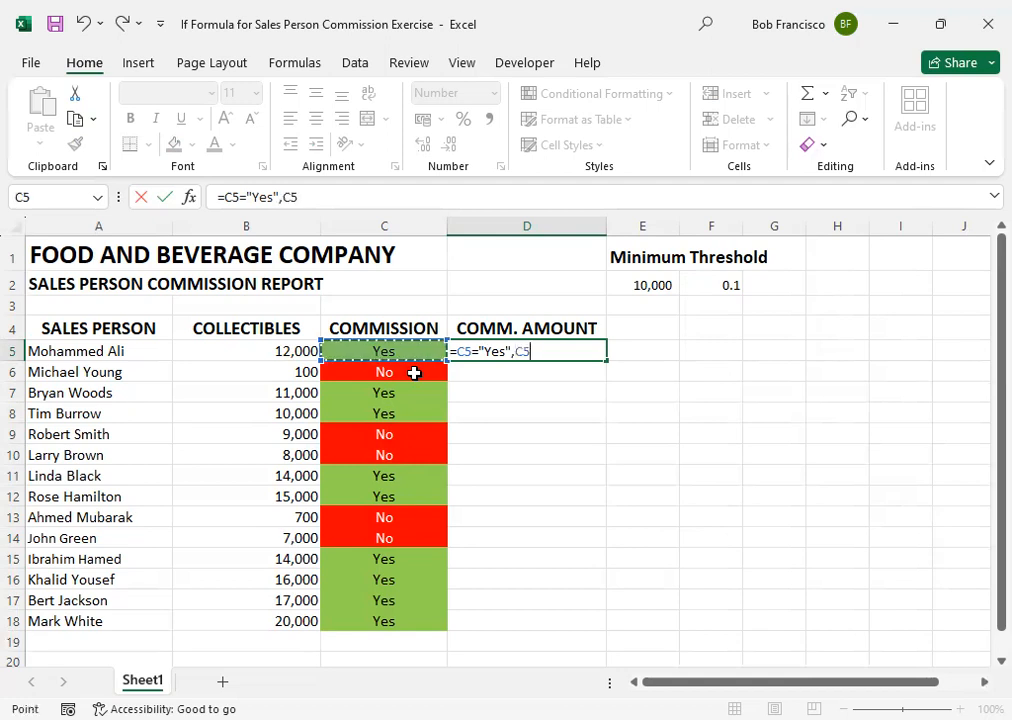
key("Right")
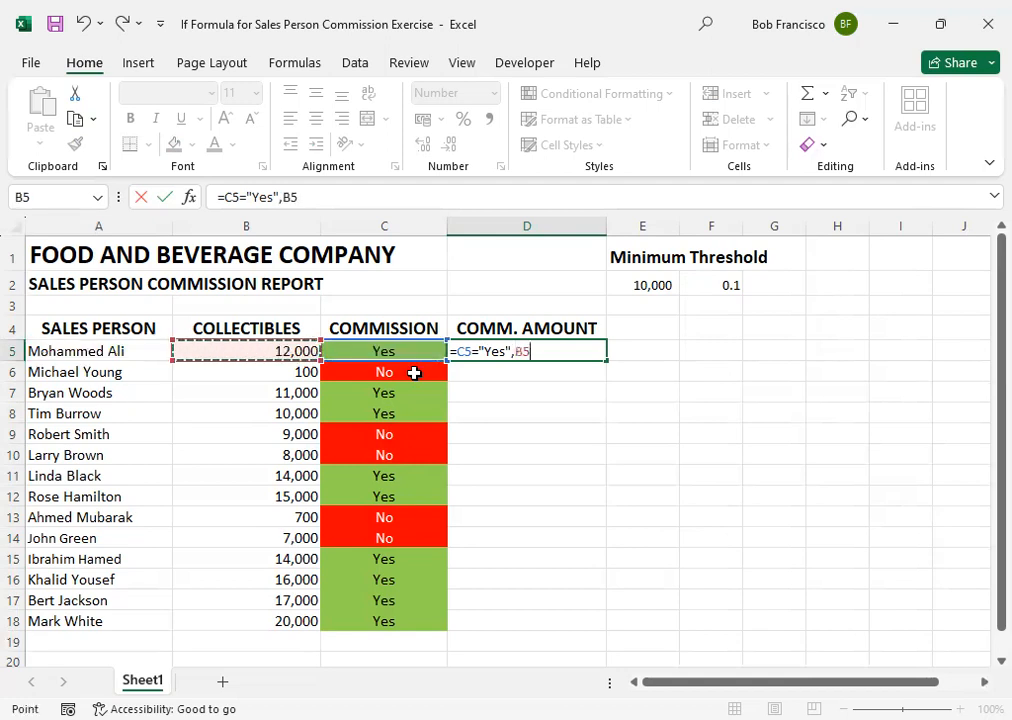
key("BackSpace")
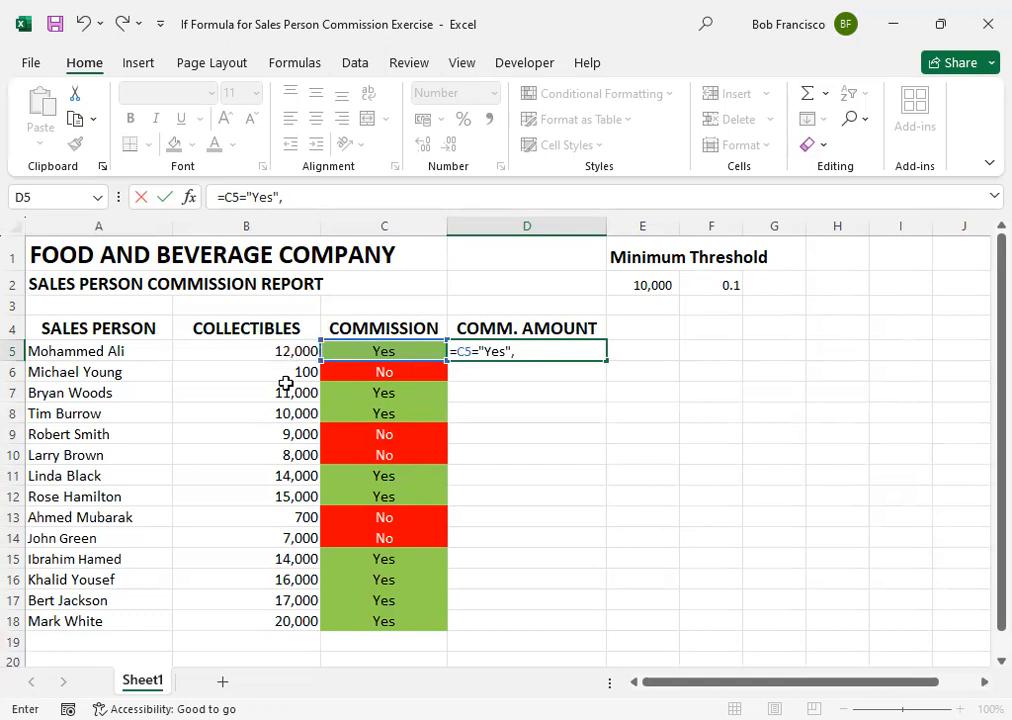
Step: Insert the IF function with its opening parenthesis ahead of the C5="Yes" condition in D5
left_click(458, 351)
type("if")
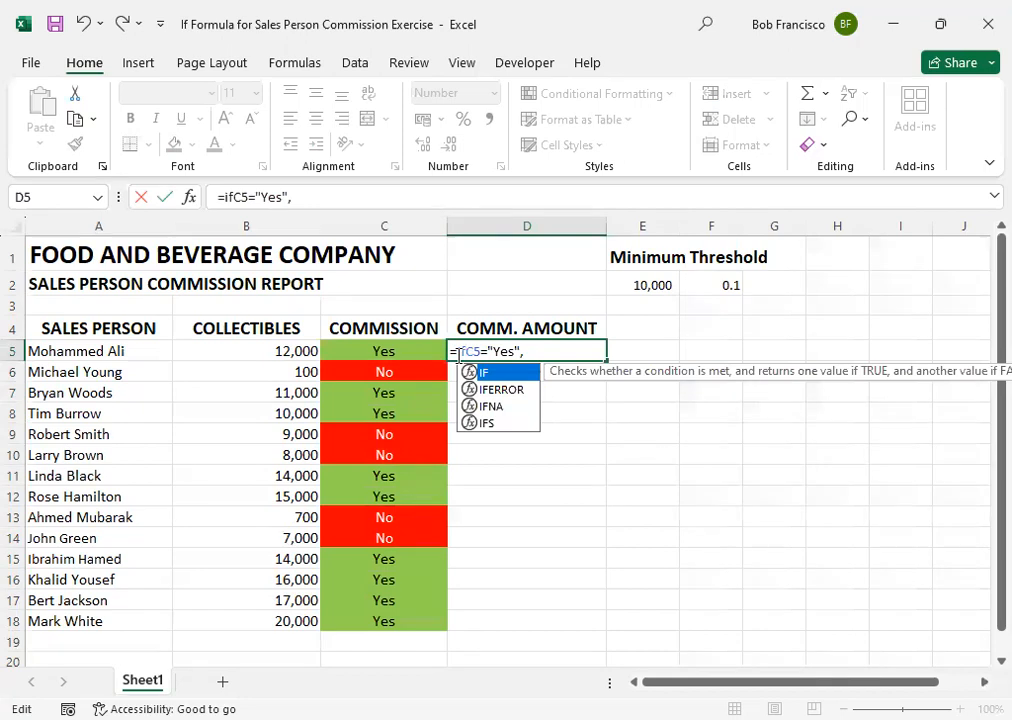
type("(")
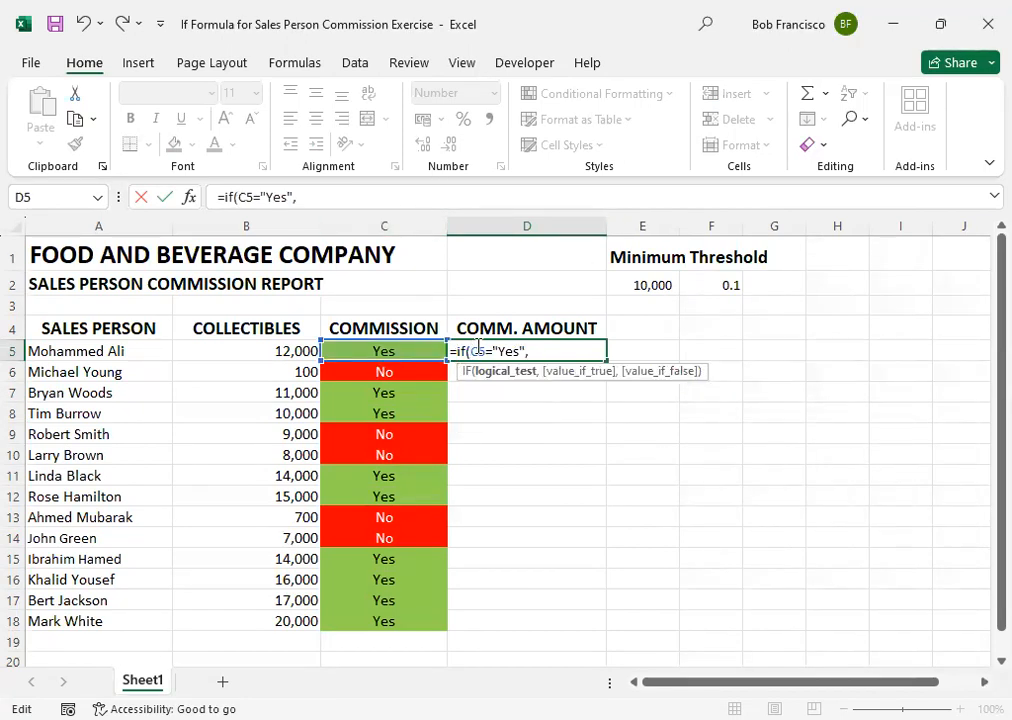
Step: Complete the D5 formula with B5*$F$2 as the true value and 0 as the false value
left_click(541, 350)
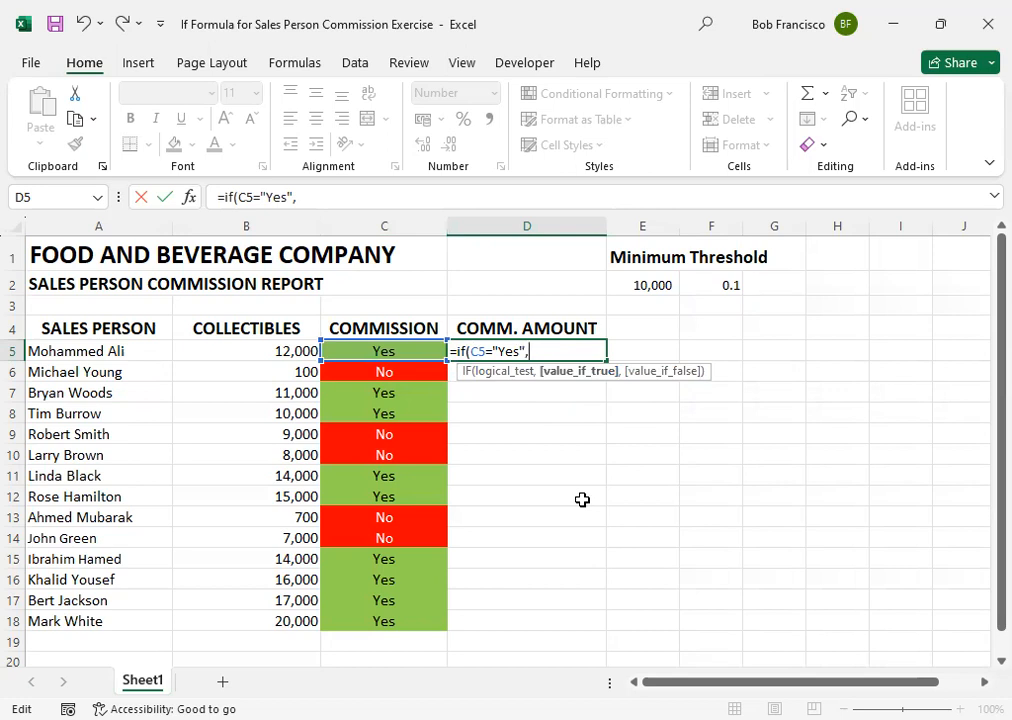
left_click(246, 349)
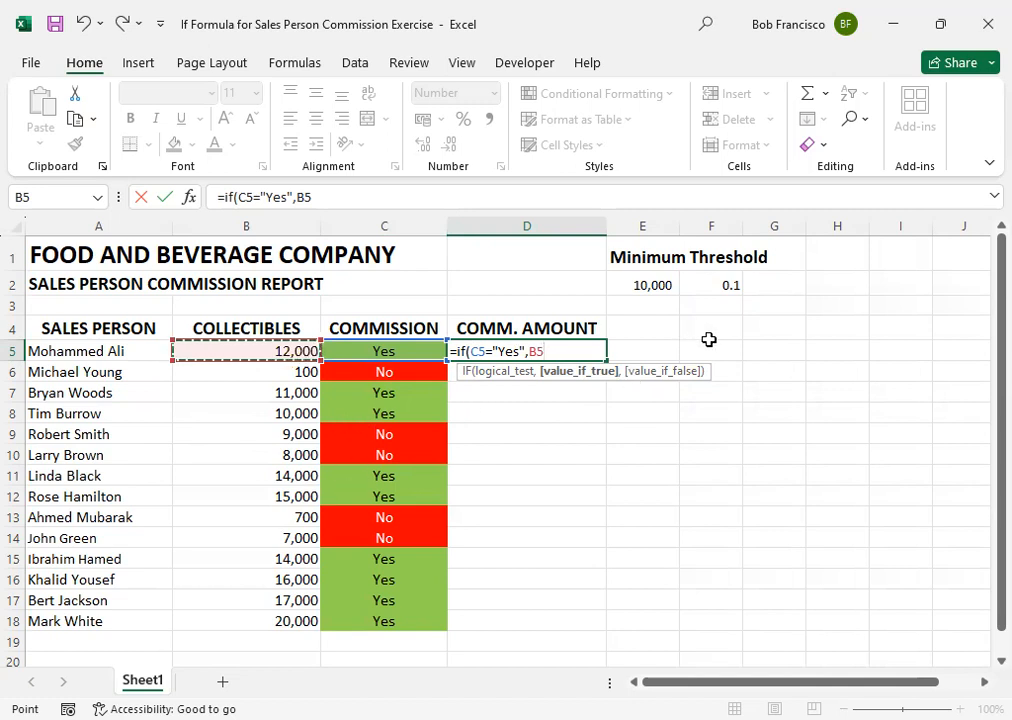
type("*")
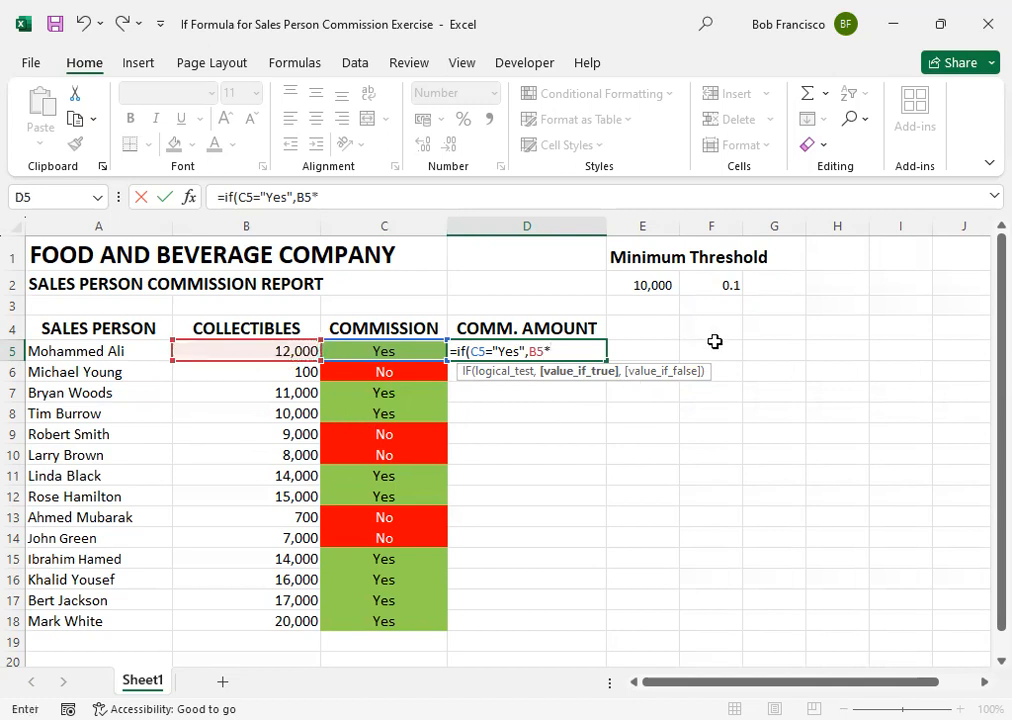
left_click(729, 283)
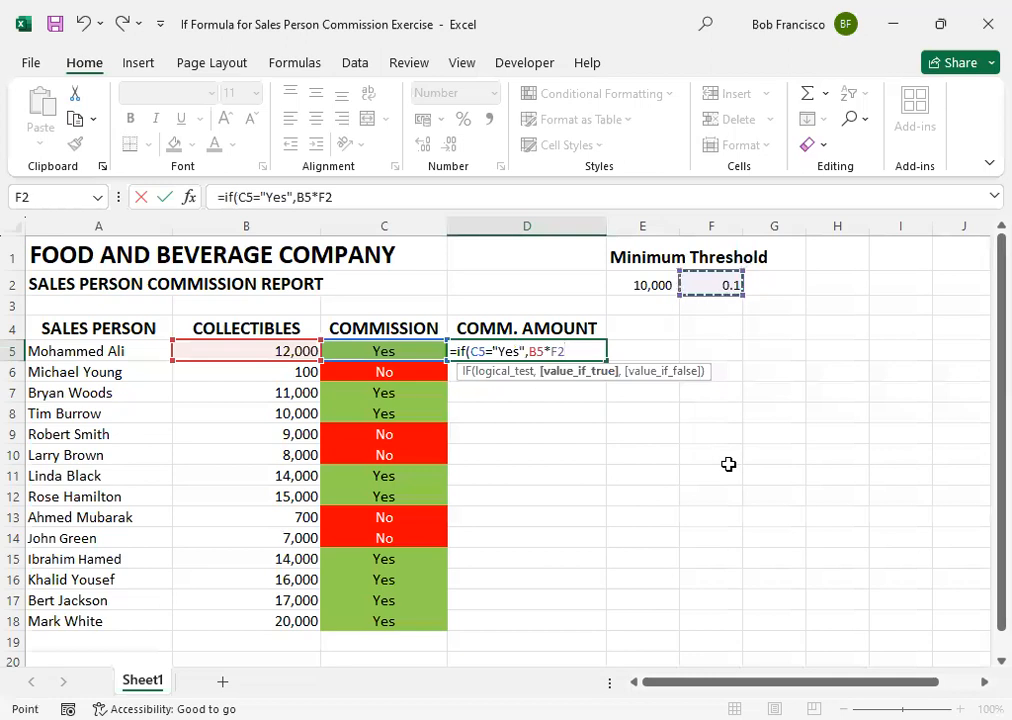
key("F4")
type(",")
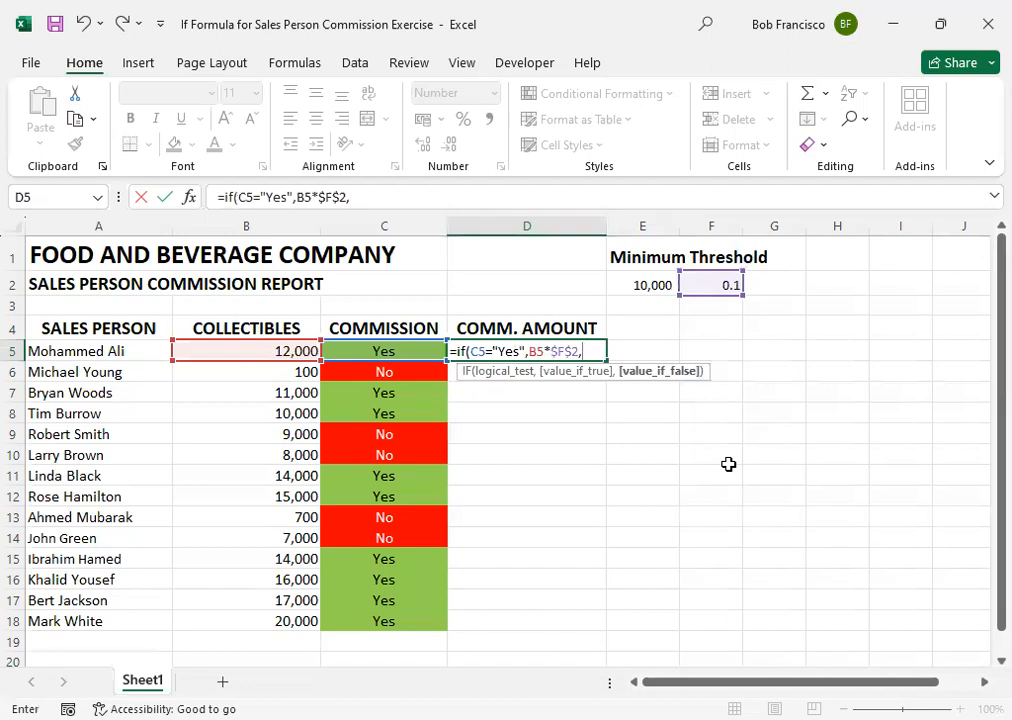
type("0)")
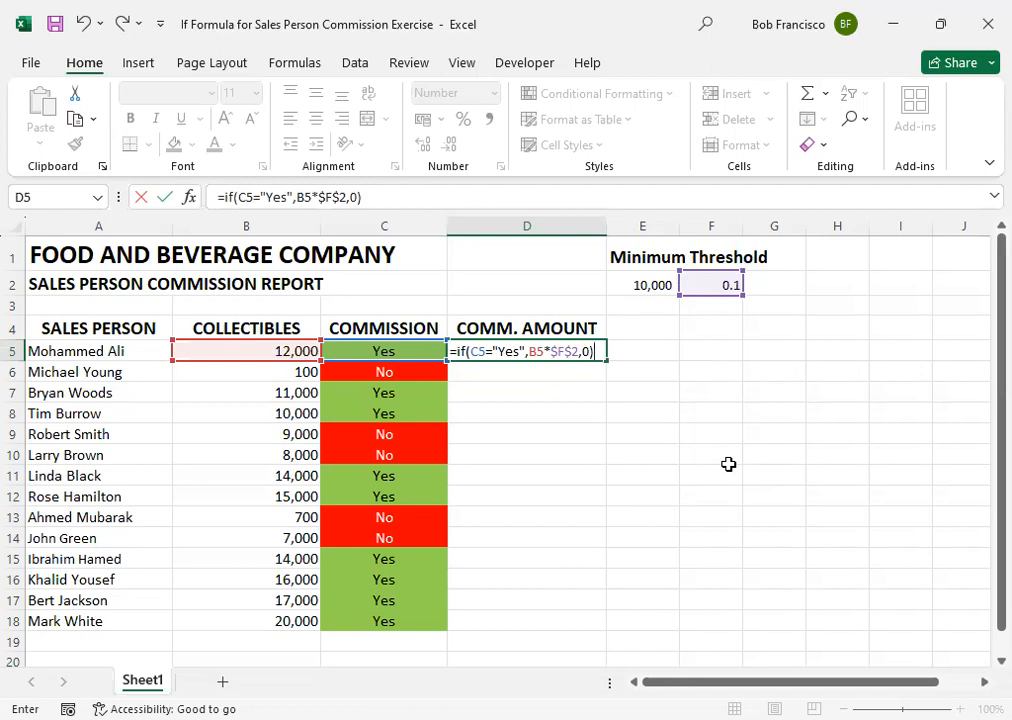
key("Return")
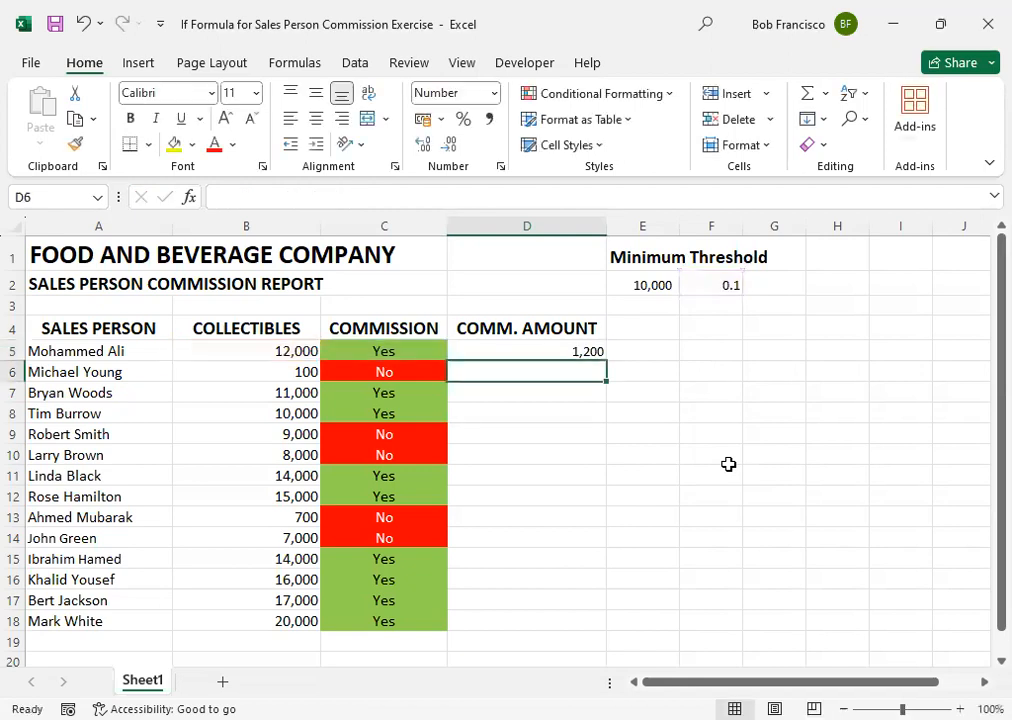
Step: Copy the commission amount formula from D5 down through D18
left_click(278, 357)
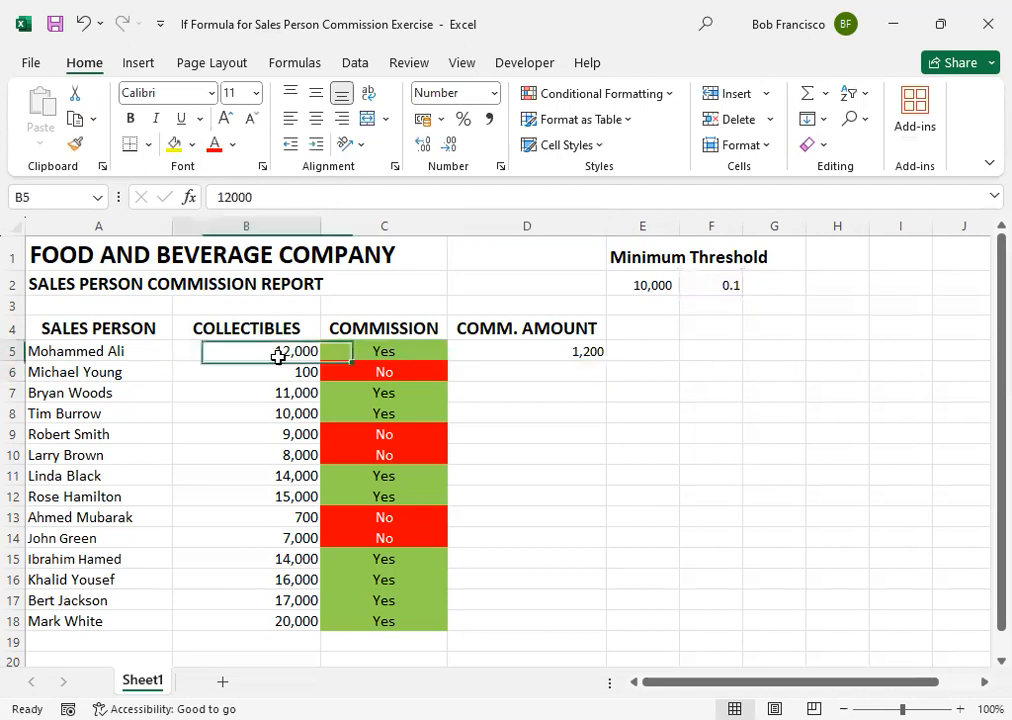
left_click(558, 352)
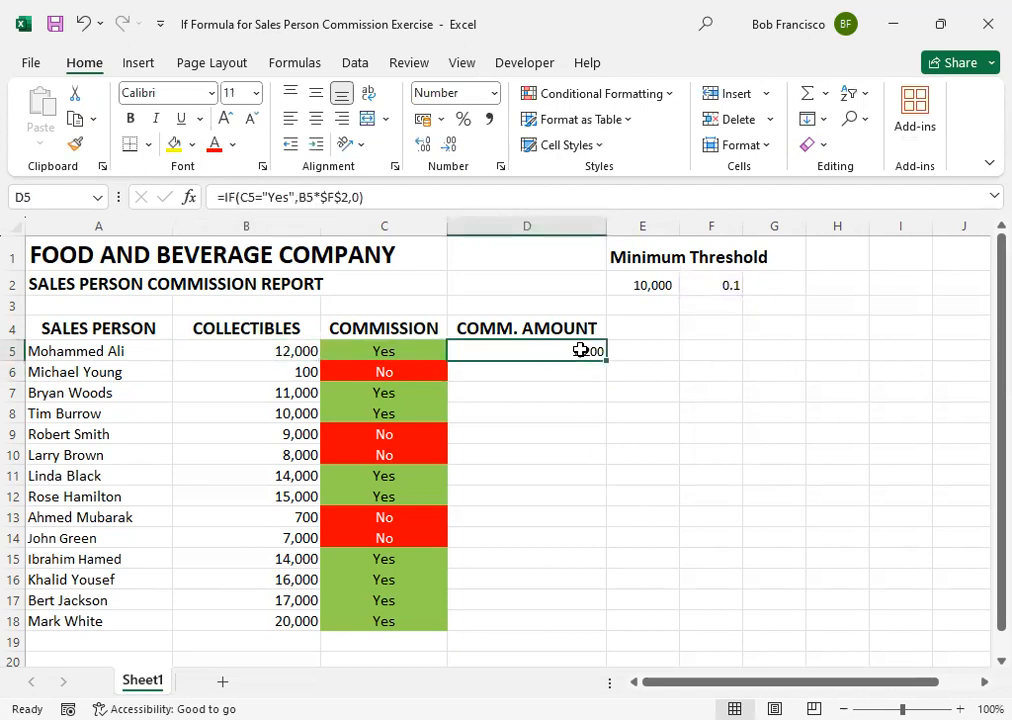
mouse_move(606, 358)
left_mouse_down()
mouse_move(590, 623)
mouse_move(593, 603)
mouse_move(603, 625)
left_mouse_up()
left_click(521, 598)
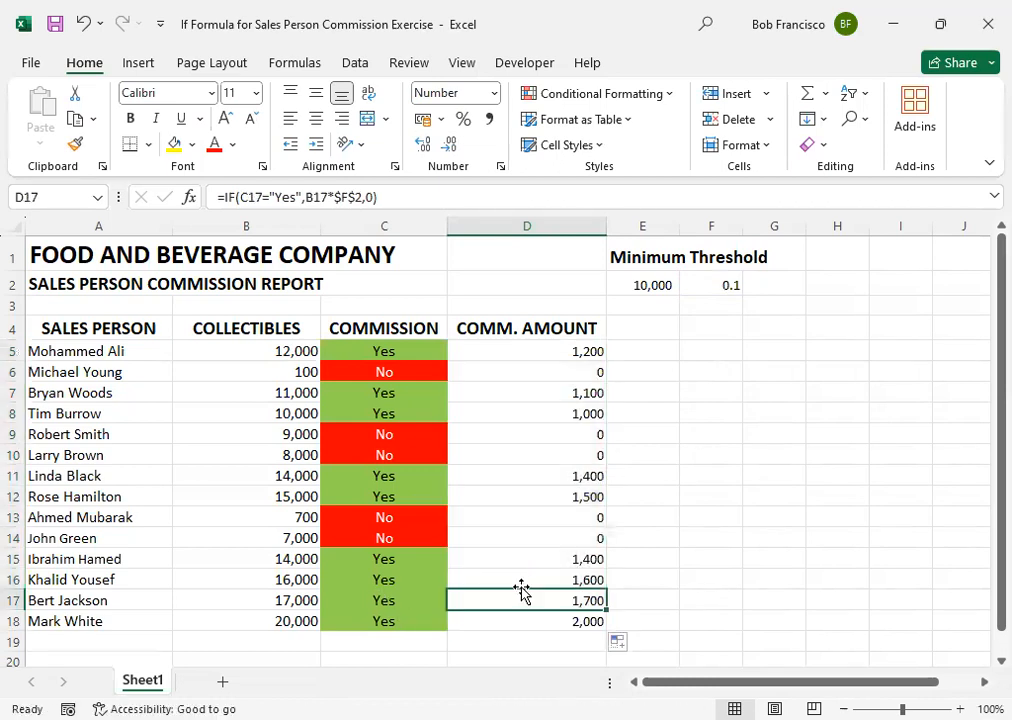
left_click(505, 447)
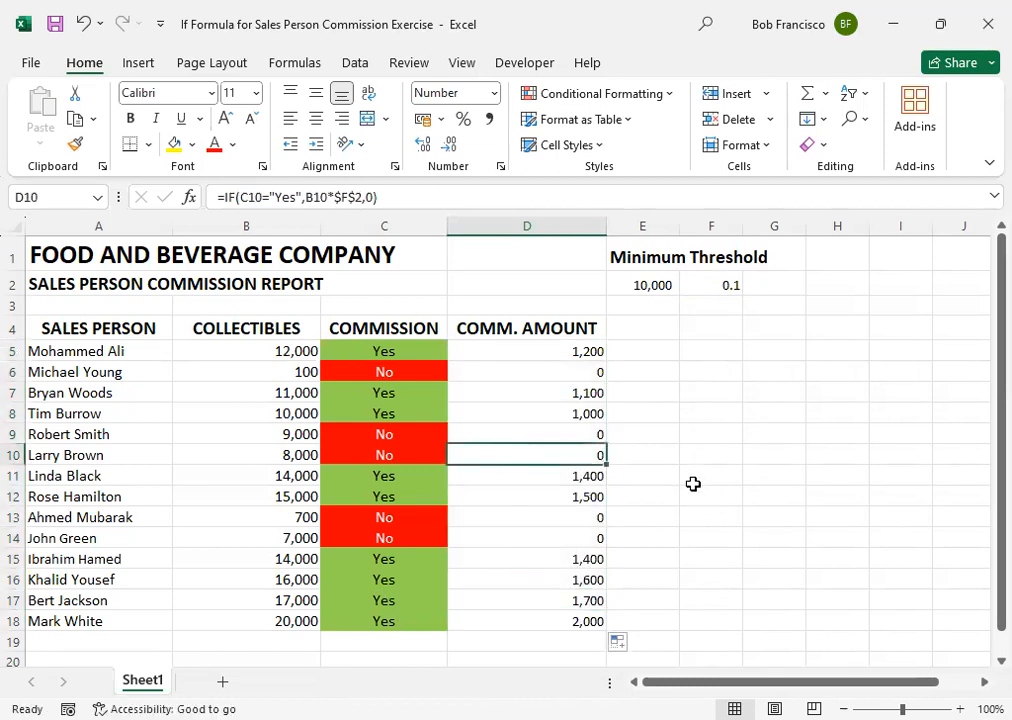
Step: Check the commission amounts in rows 5 to 7 against each salesperson's collectibles and Yes/No result
left_click(562, 375)
key("Up")
key("Left")
key("Left")
key("Left")
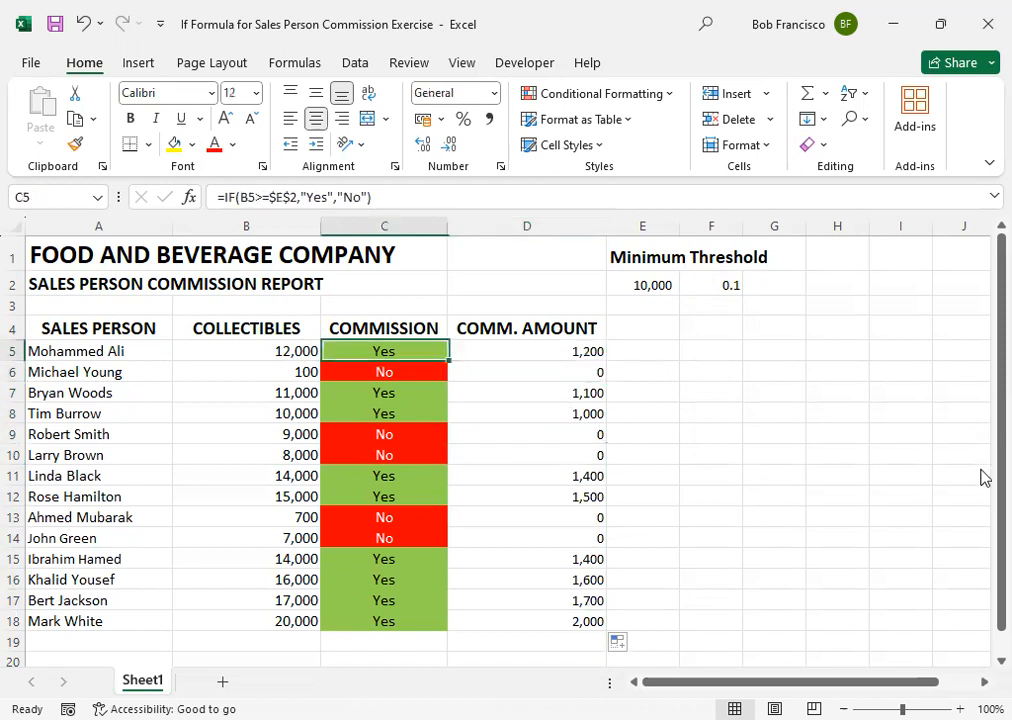
key("Right")
key("Right")
key("Right")
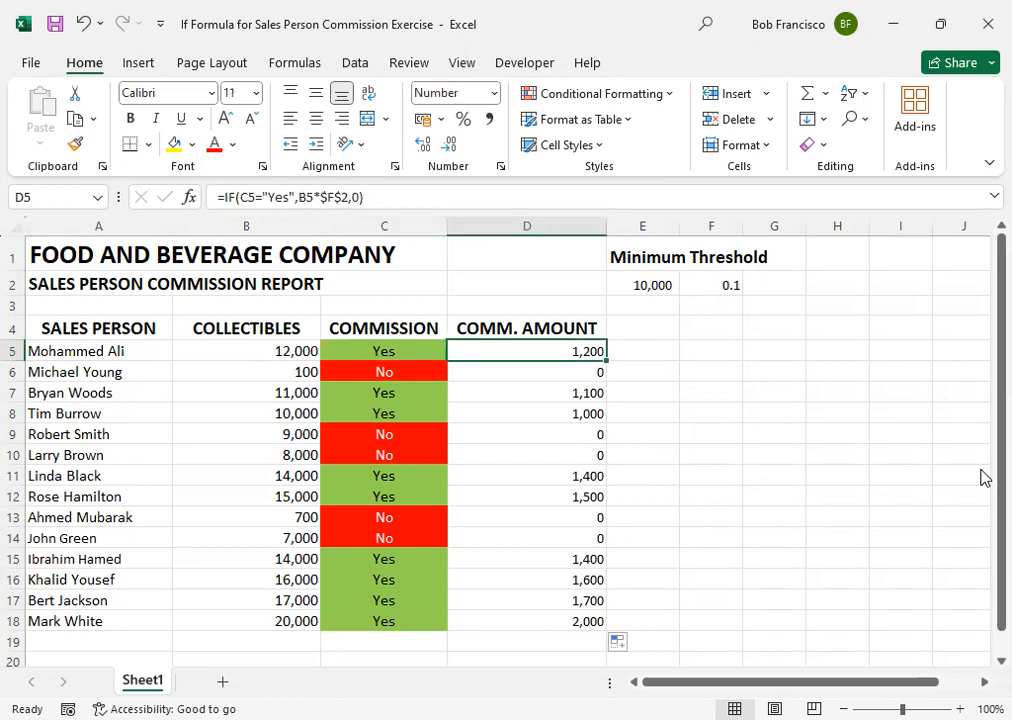
key("Left")
key("Left")
key("Left")
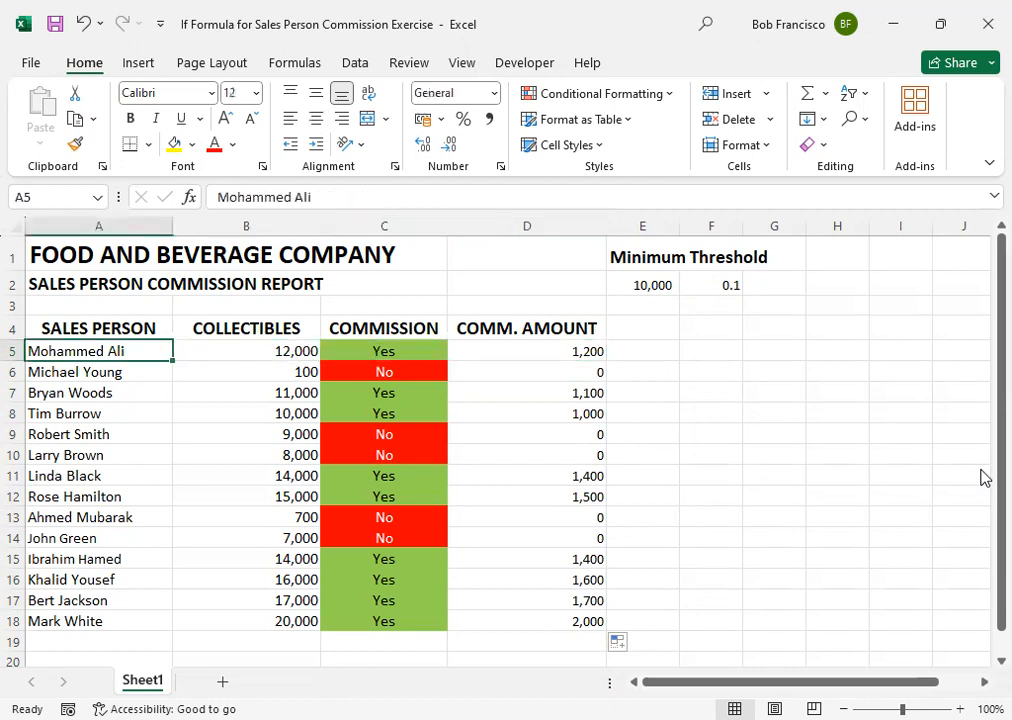
key("Right")
key("Right")
key("Right")
key("Down")
key("Down")
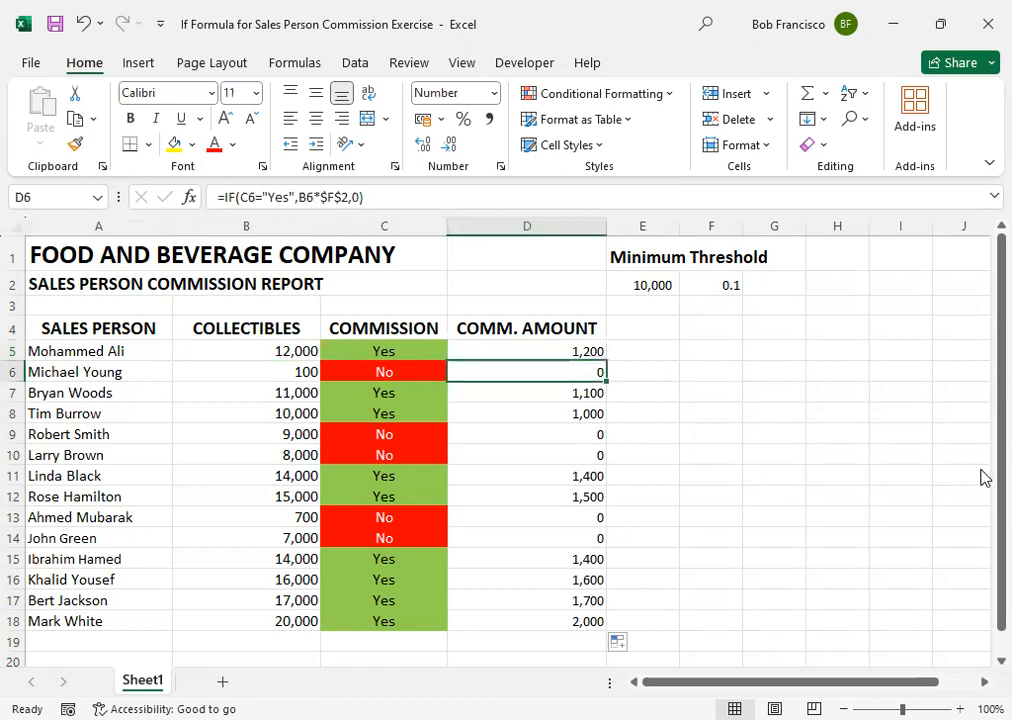
key("Left")
key("Left")
key("Left")
key("Right")
key("Right")
key("Right")
key("Right")
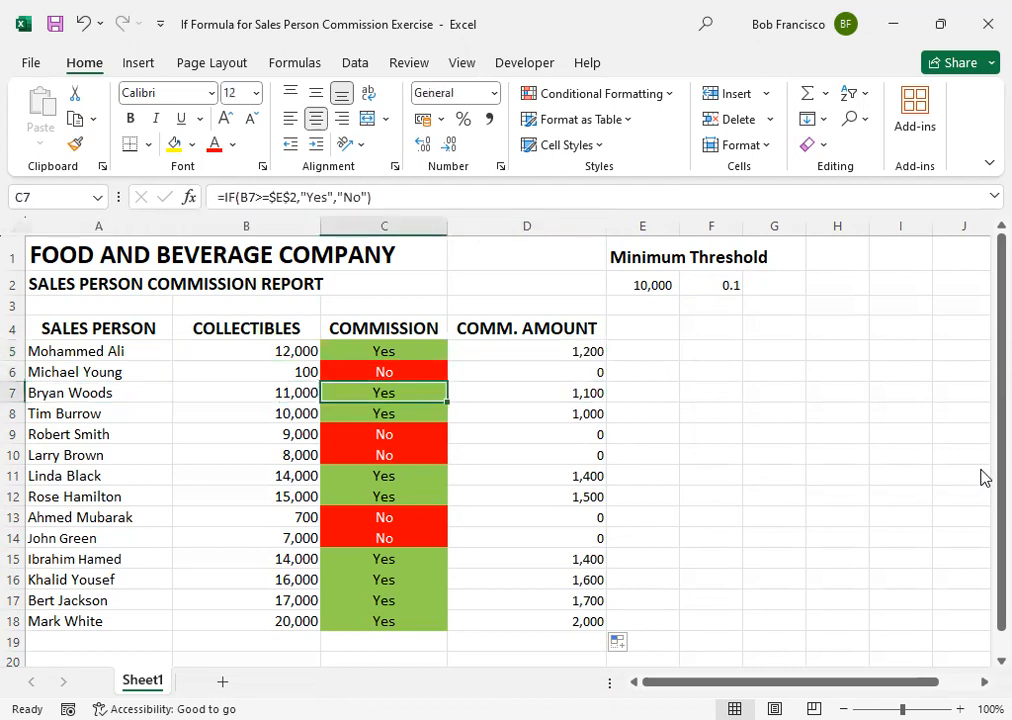
key("Left")
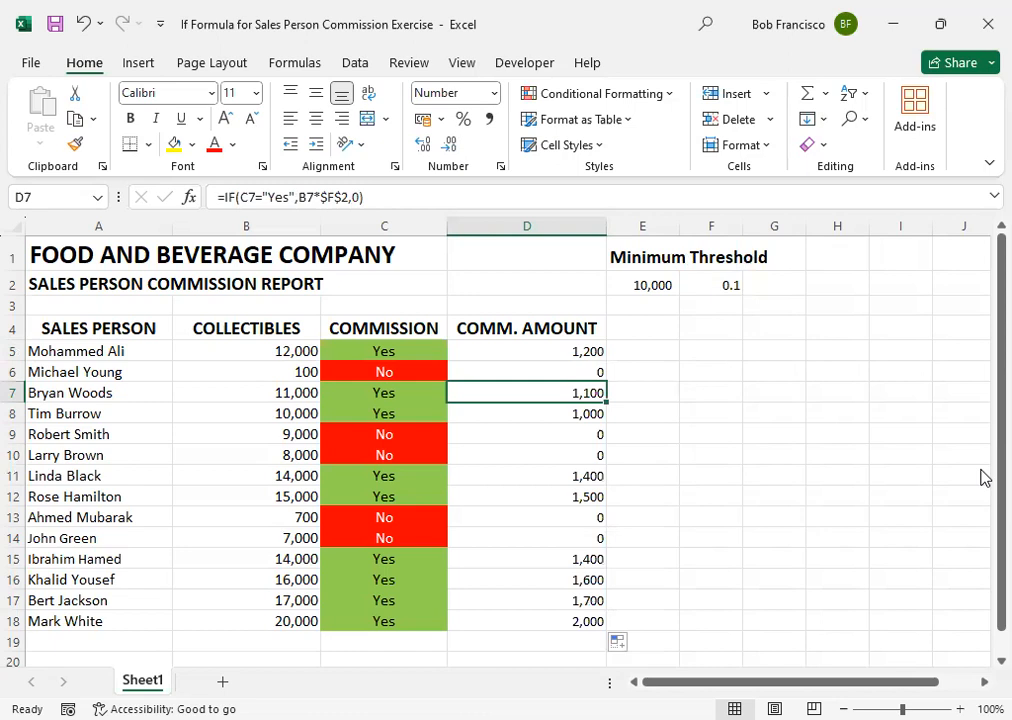
Step: Change the false value in the D5 commission amount formula to an empty text string ("")
key("Up")
key("Up")
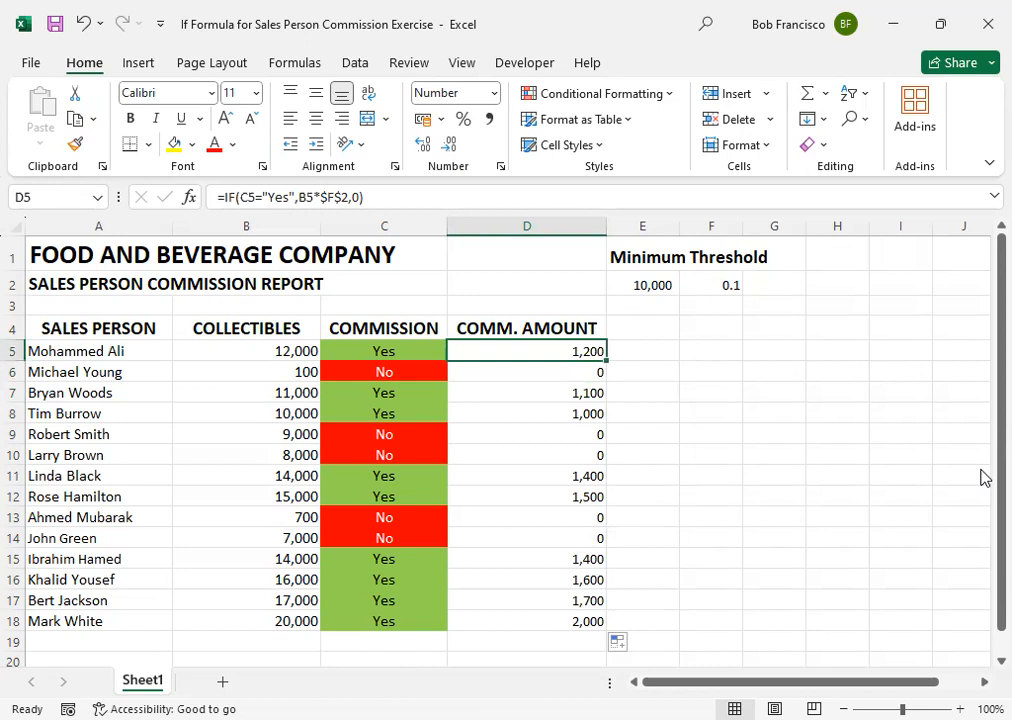
key("F2")
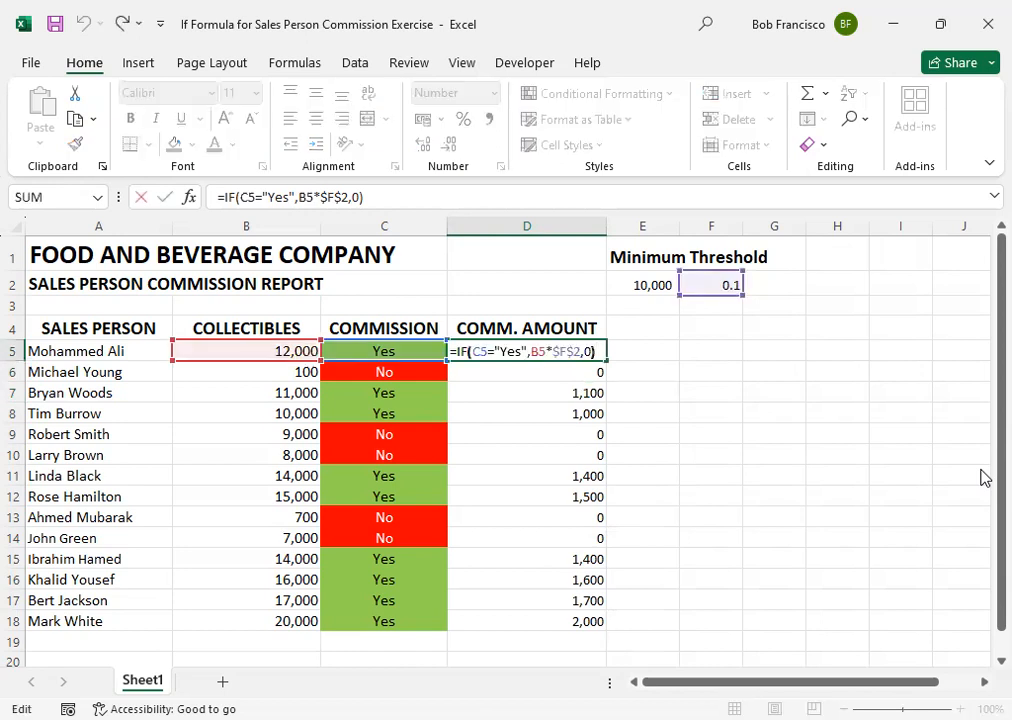
key("Left")
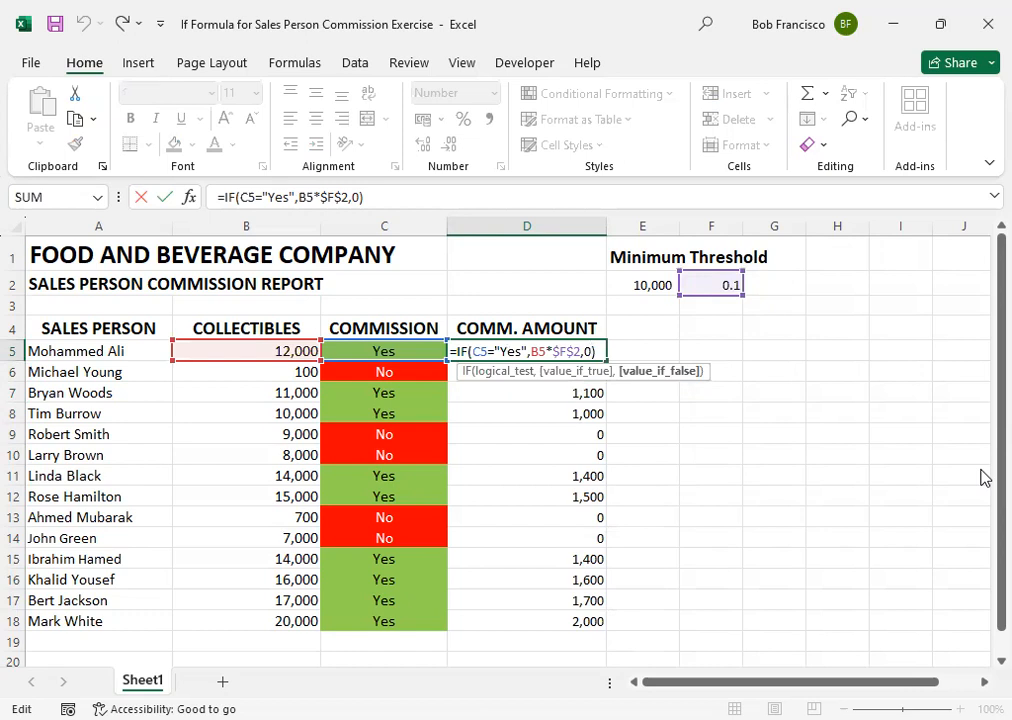
key("BackSpace")
type("\"\"")
key("Return")
Step: Copy the revised commission amount formula from D5 down through D18
key("Up")
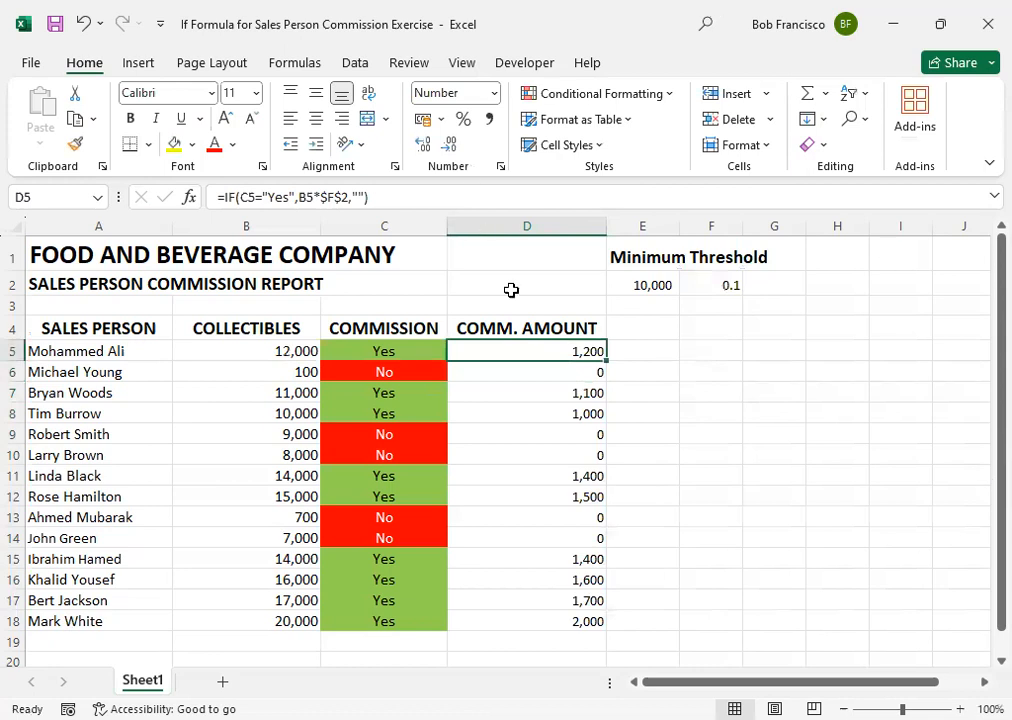
left_click_drag(606, 362, 608, 630)
left_click(558, 520)
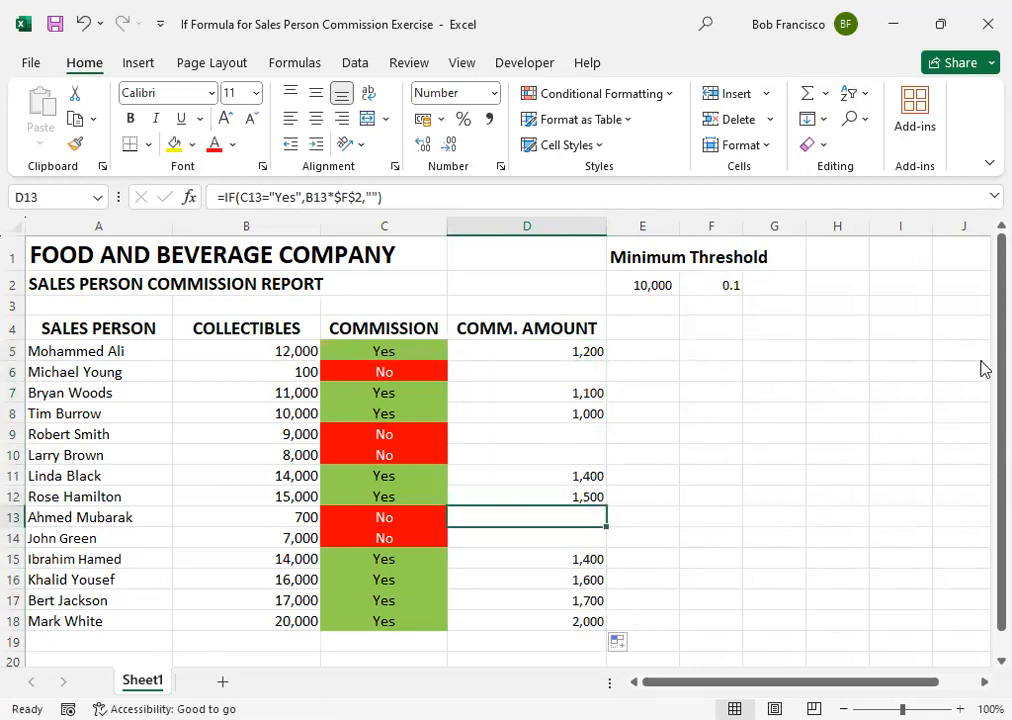
Step: Check the commission amounts from row 13 up to row 5 against each salesperson's Yes/No result
key("Up")
key("Up")
key("Up")
key("Up")
key("Up")
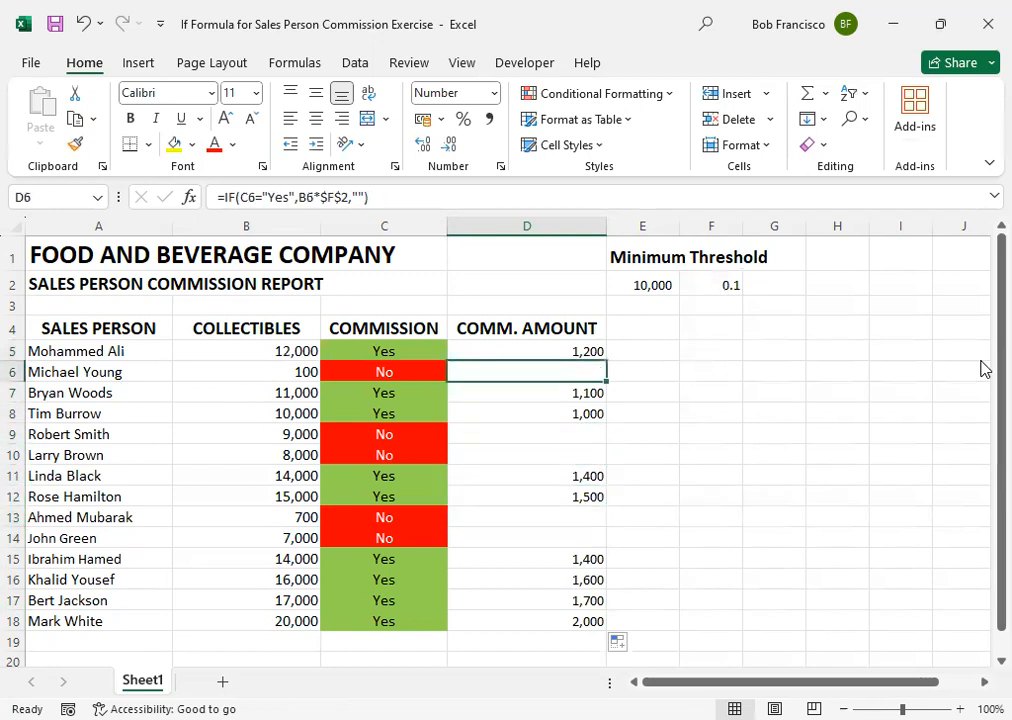
key("Left")
key("Left")
key("Left")
key("Up")
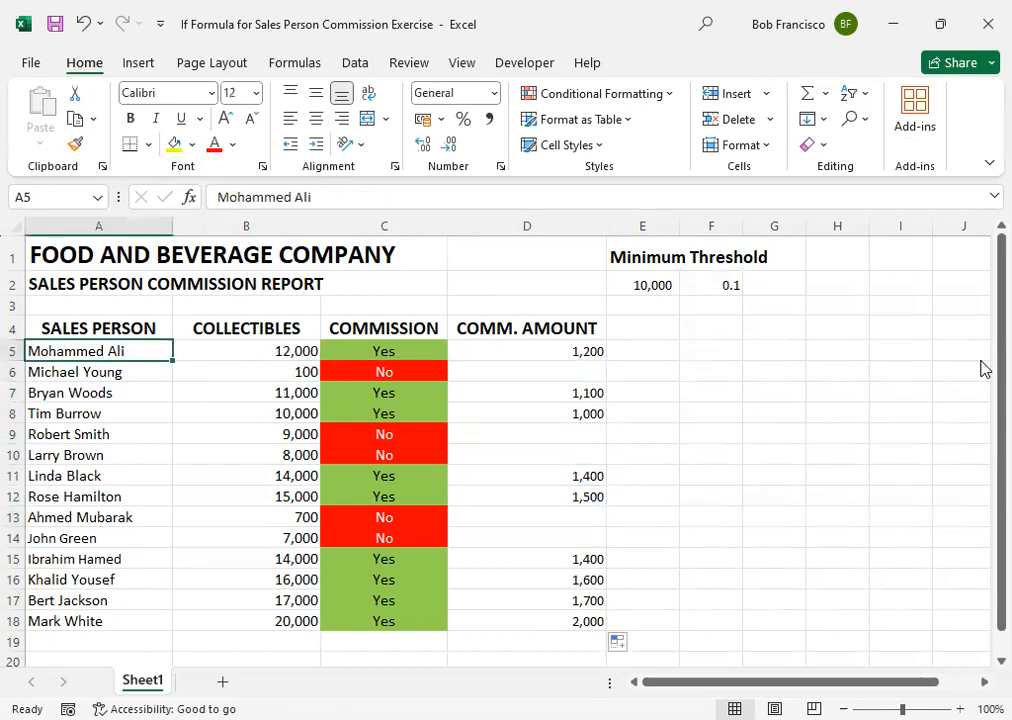